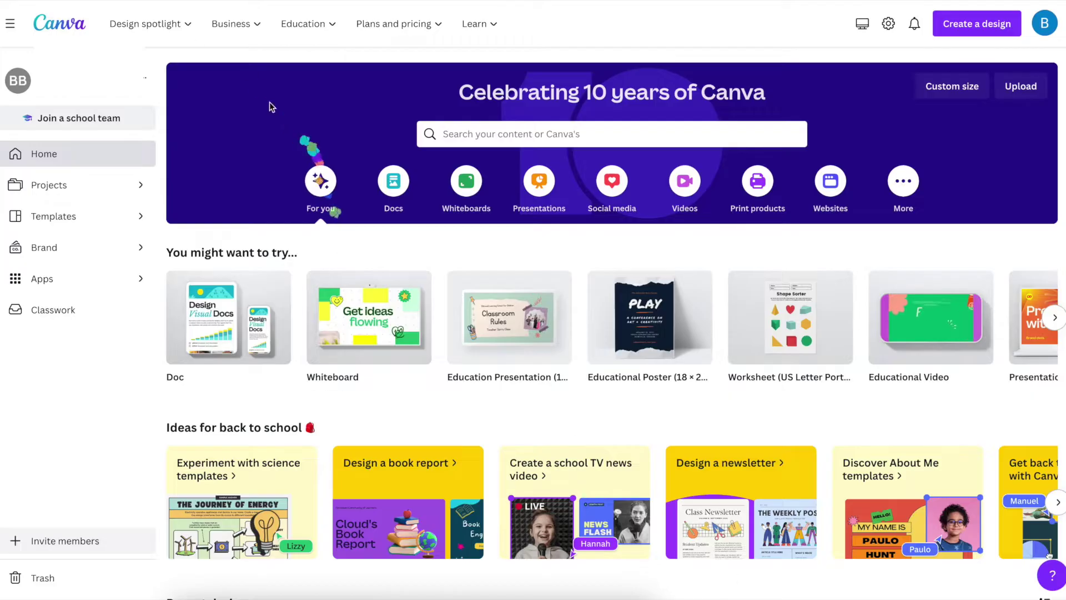
# Look over the site's design spotlight, education, plans and pricing, and learning offerings
pyautogui.click(190, 25)
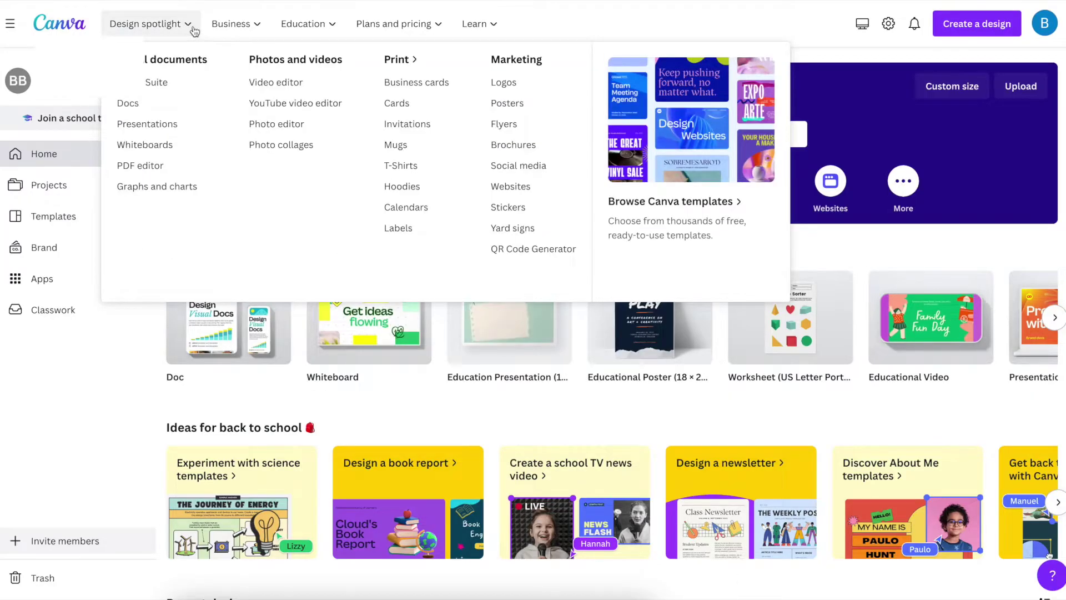
pyautogui.moveTo(280, 30)
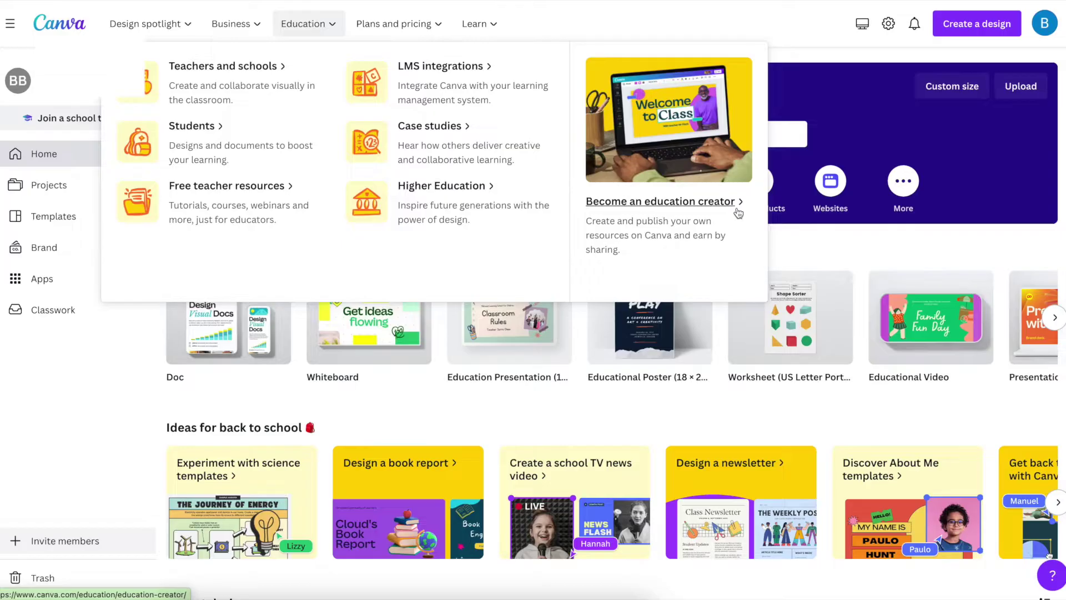
pyautogui.moveTo(436, 23)
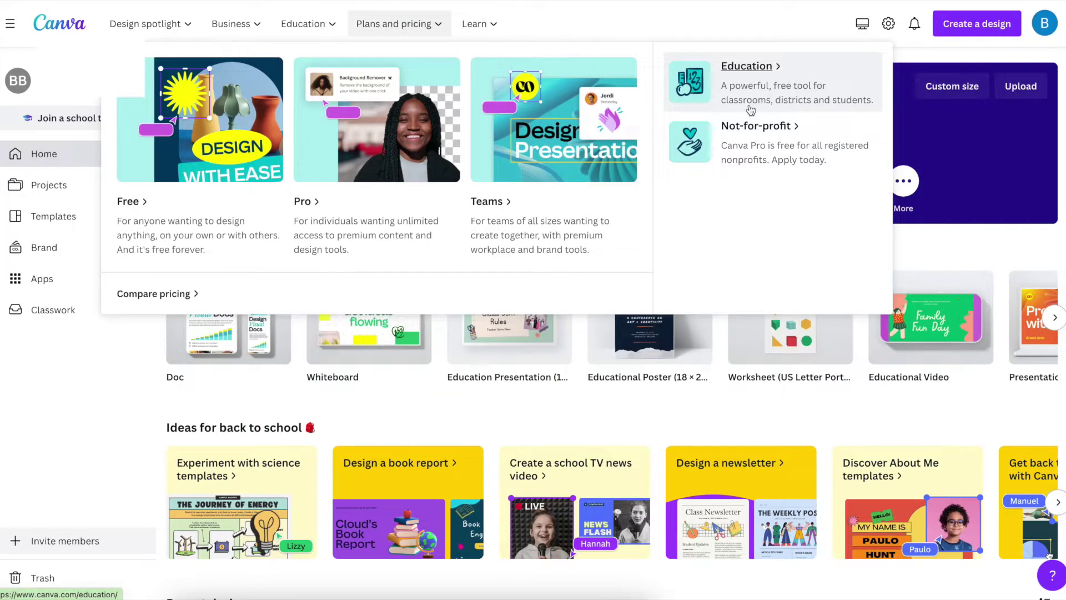
pyautogui.moveTo(482, 32)
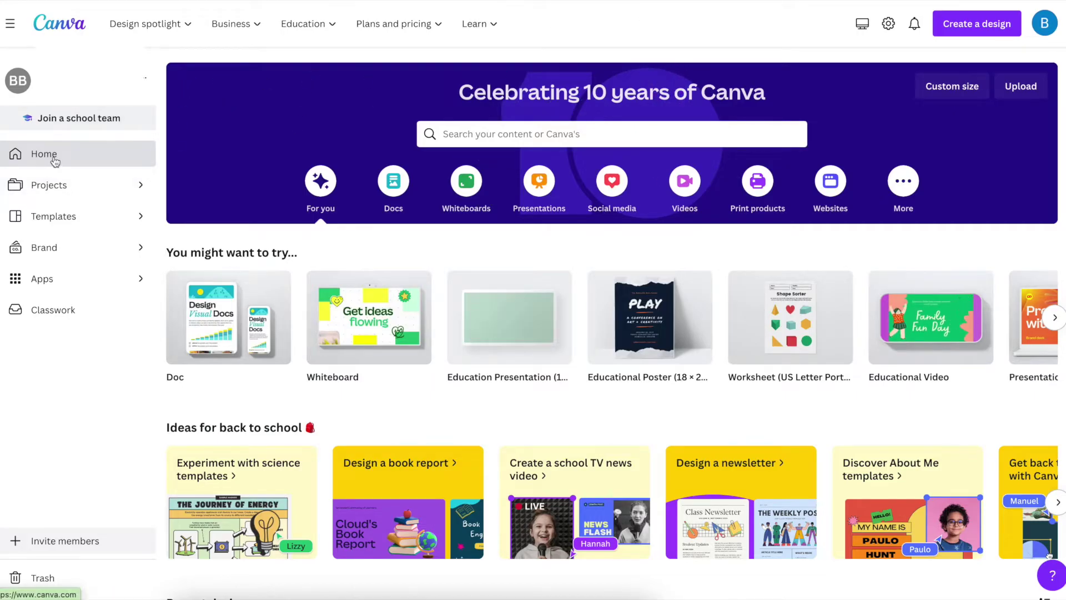
# View the Projects page and browse the Templates page down through its grade and creator sections, returning to the home page
pyautogui.click(141, 189)
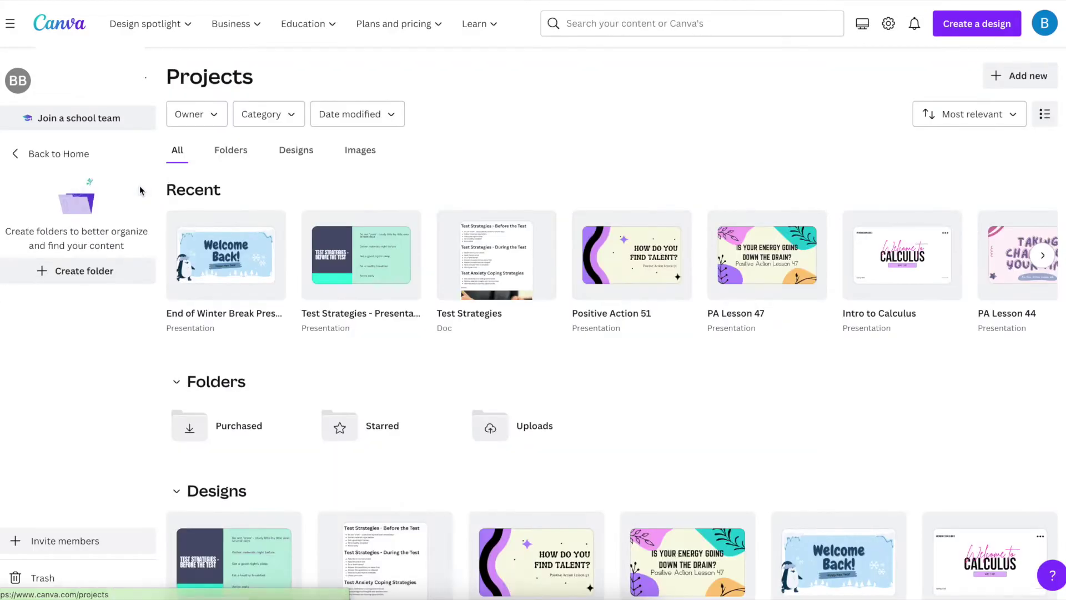
pyautogui.click(61, 157)
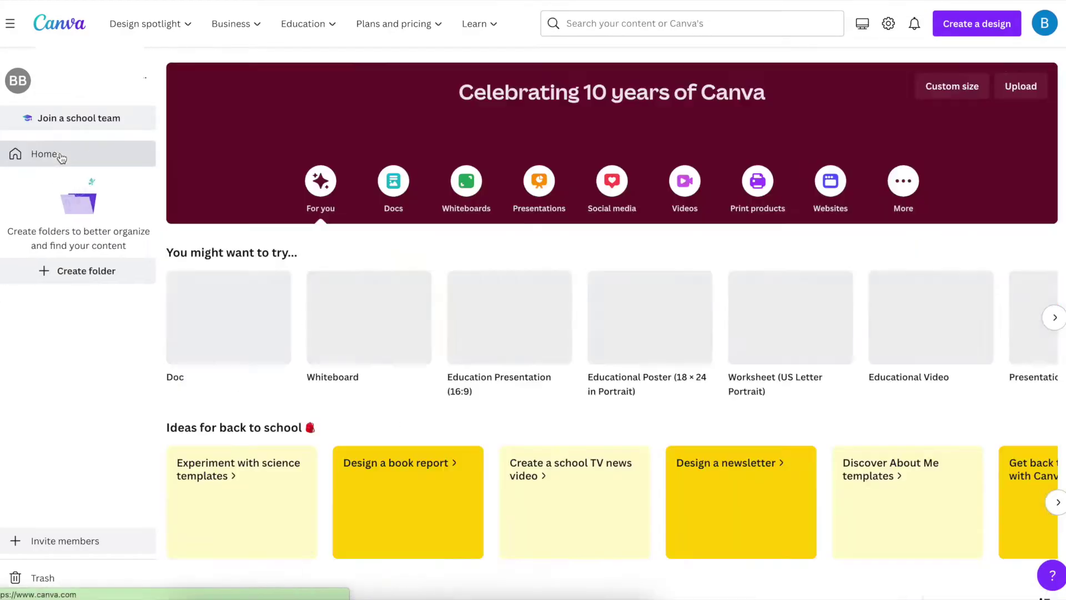
pyautogui.click(71, 218)
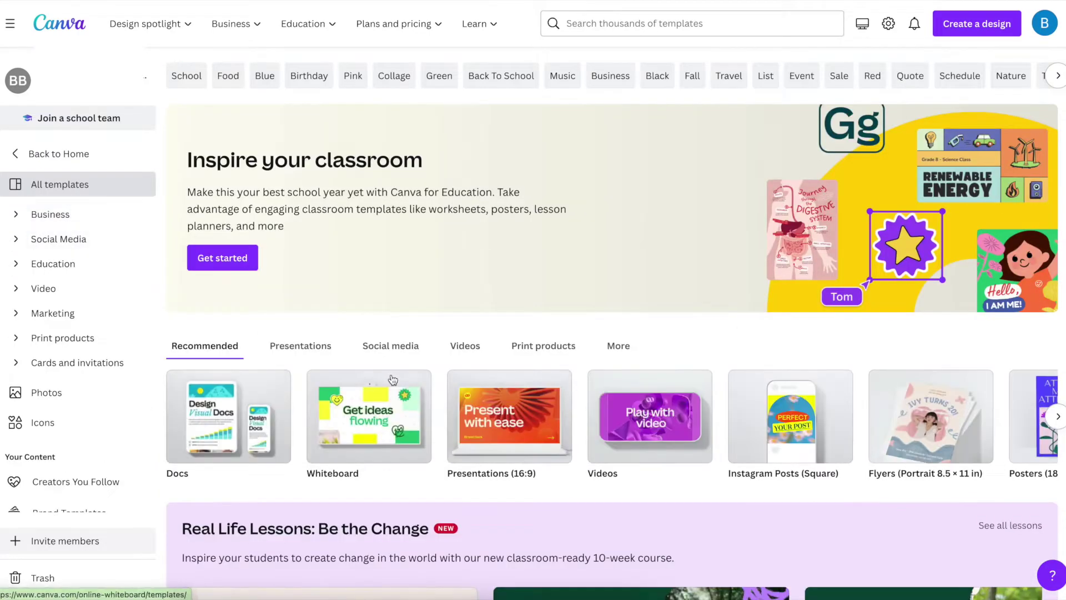
pyautogui.scroll(-12, 396, 379)
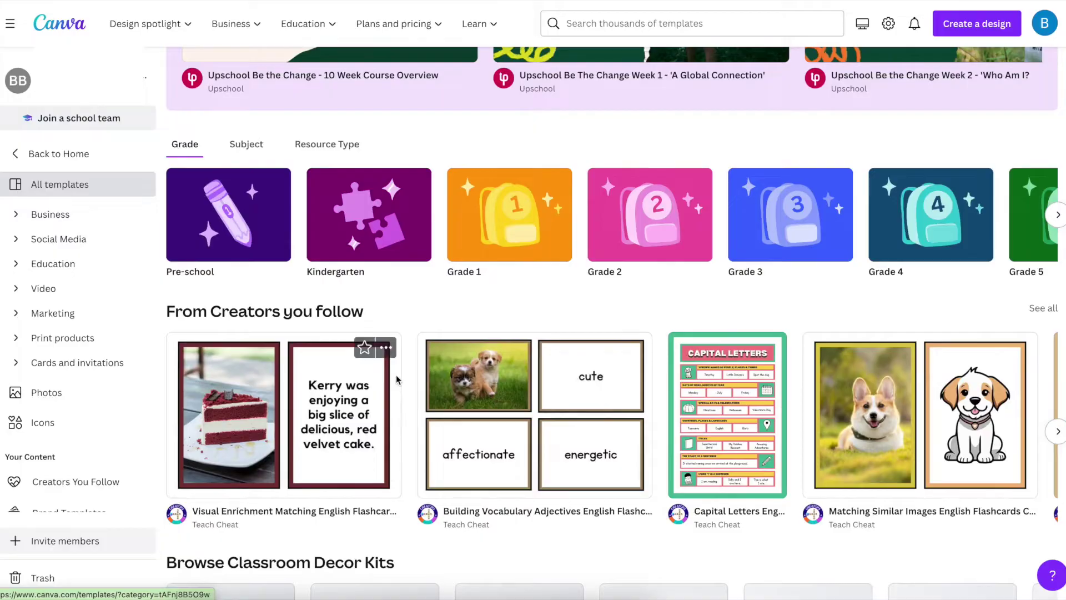
pyautogui.scroll(-5, 395, 374)
pyautogui.click(62, 158)
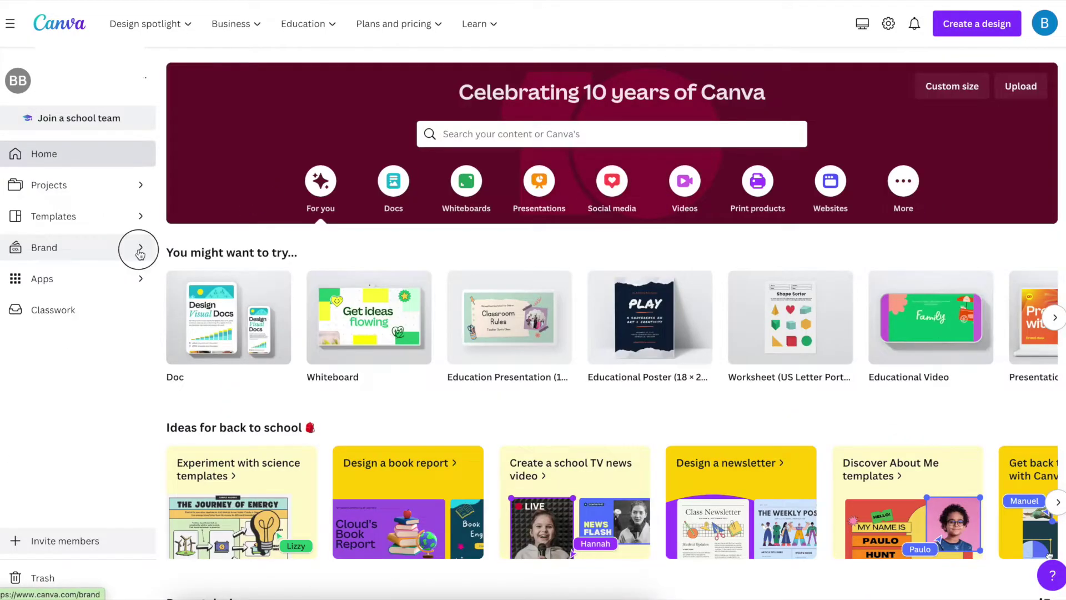
# Open the Brand Kit, skip its guided tour, and review the logo, color palette and font style sections
pyautogui.click(138, 248)
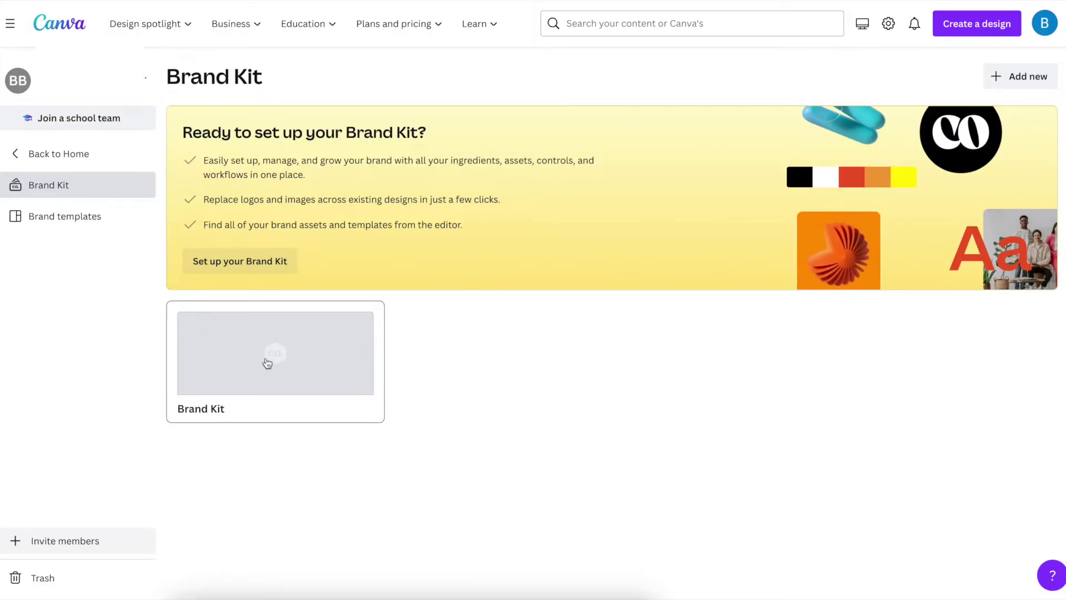
pyautogui.click(267, 363)
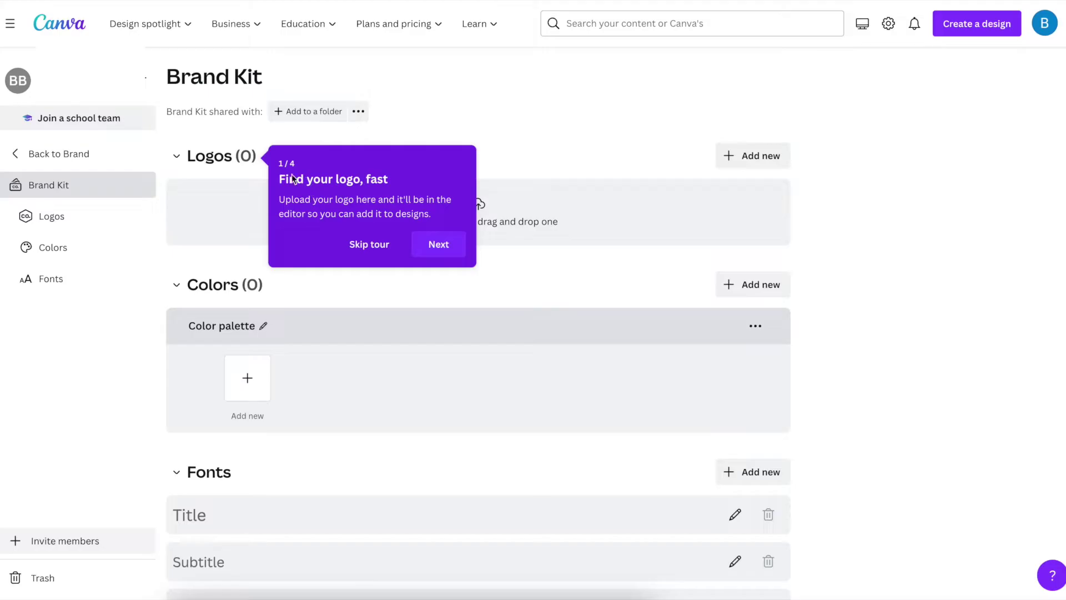
pyautogui.click(382, 244)
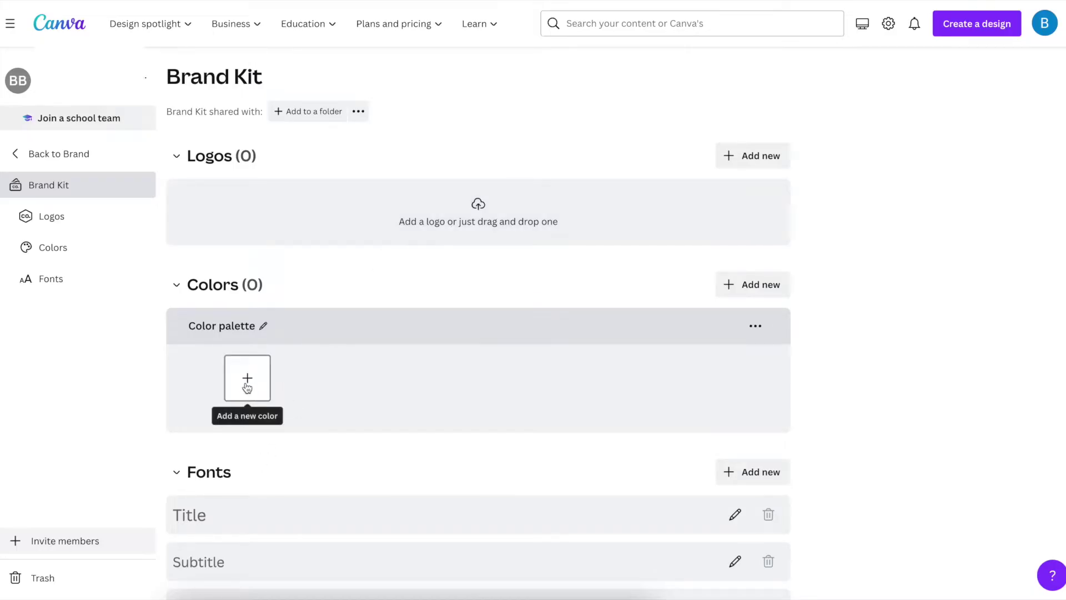
pyautogui.scroll(-4, 316, 422)
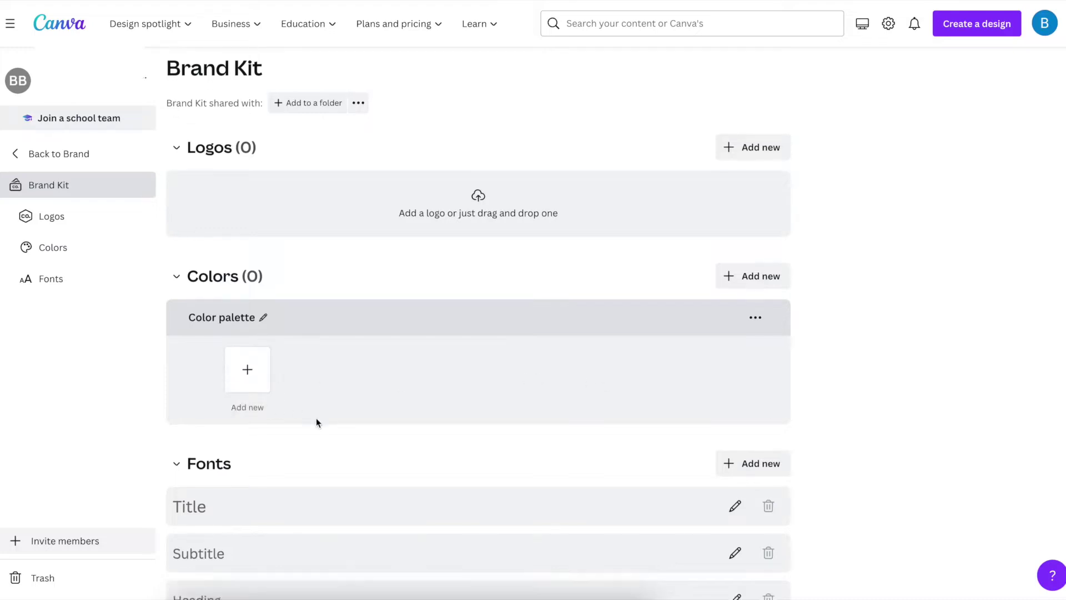
pyautogui.scroll(-3, 278, 449)
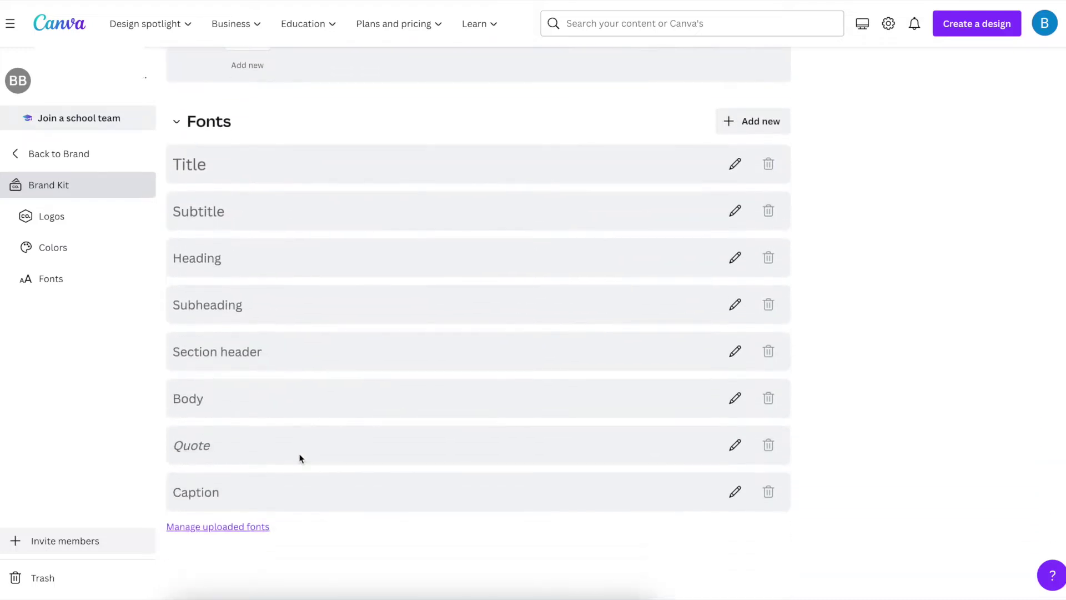
pyautogui.scroll(2, 300, 459)
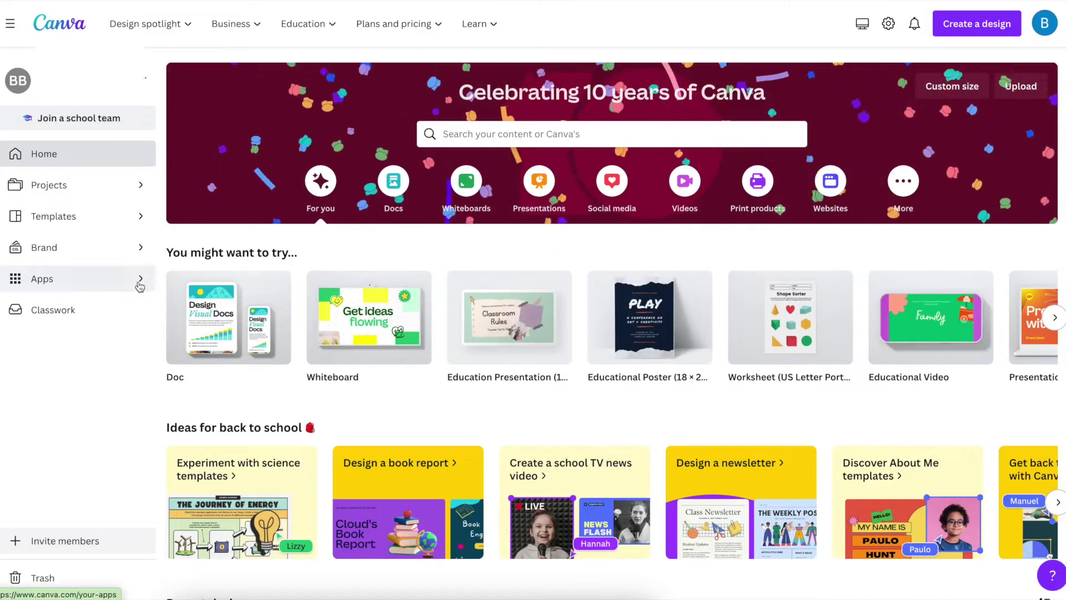
# Examine the Apps page, including its trending, new, productivity, design essentials, and share and publish apps
pyautogui.click(139, 279)
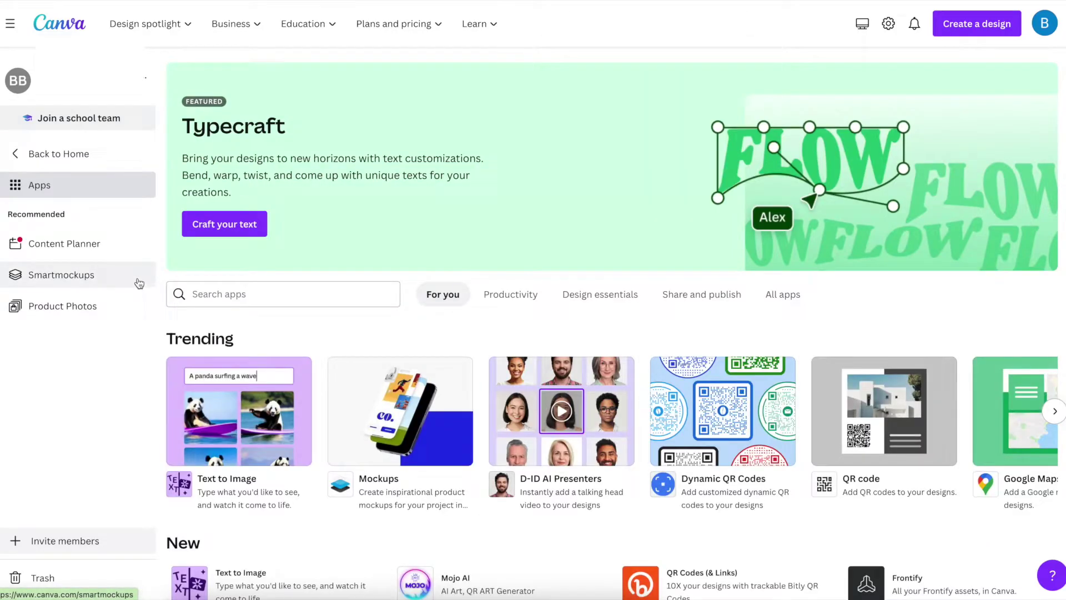
pyautogui.scroll(-1, 450, 337)
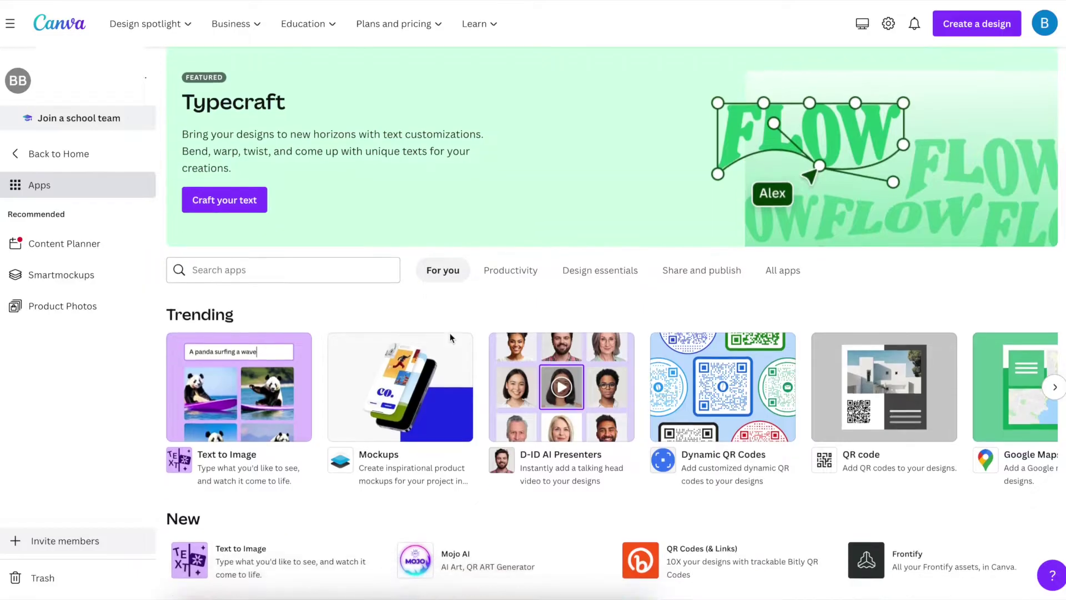
pyautogui.scroll(-2, 451, 337)
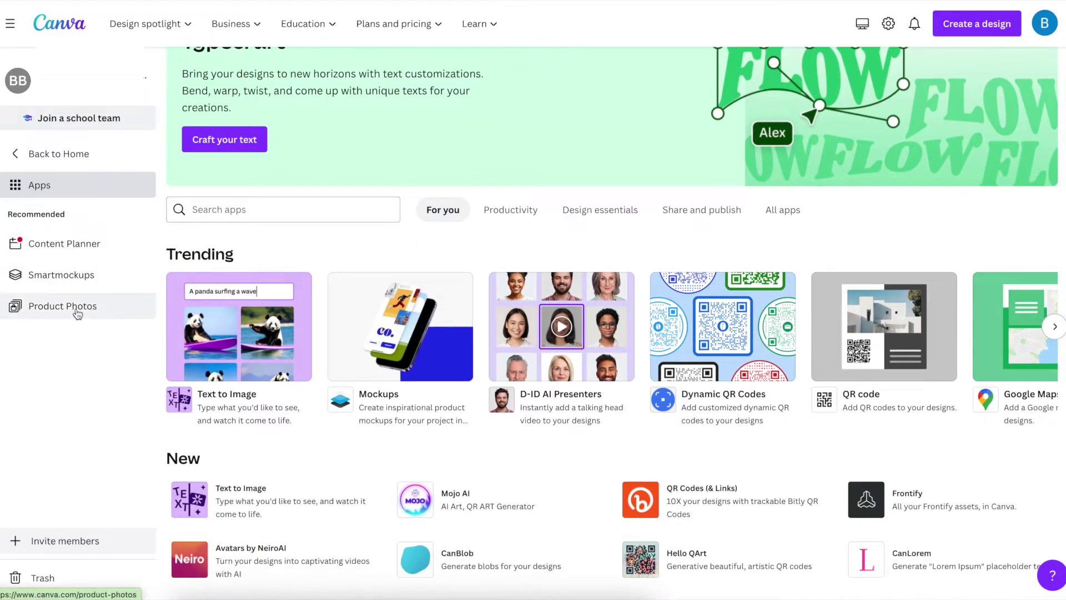
pyautogui.scroll(-2, 613, 423)
pyautogui.scroll(-6, 613, 423)
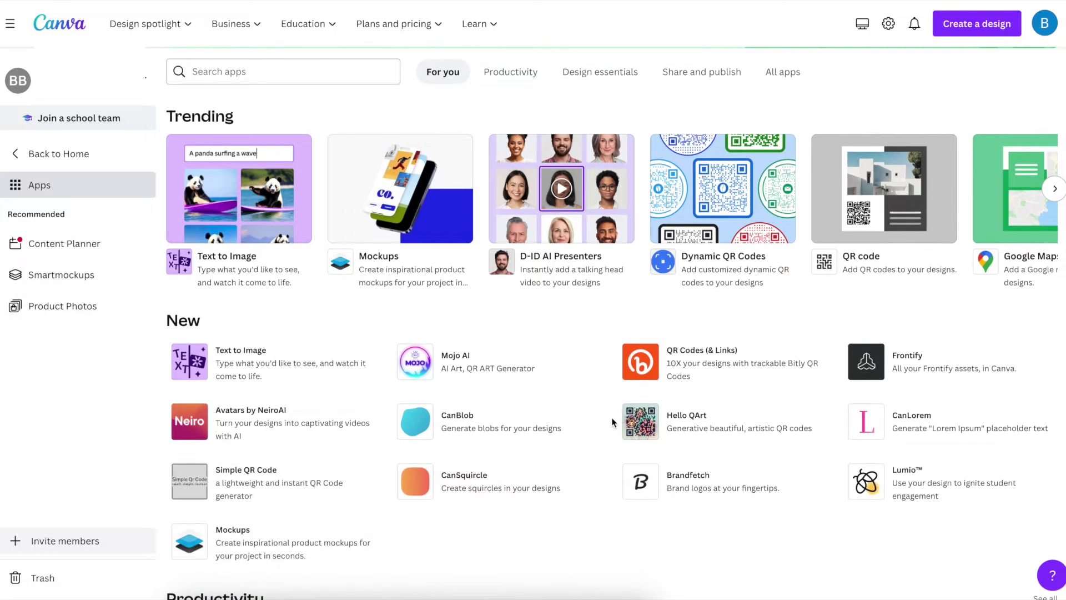
pyautogui.scroll(-1, 614, 423)
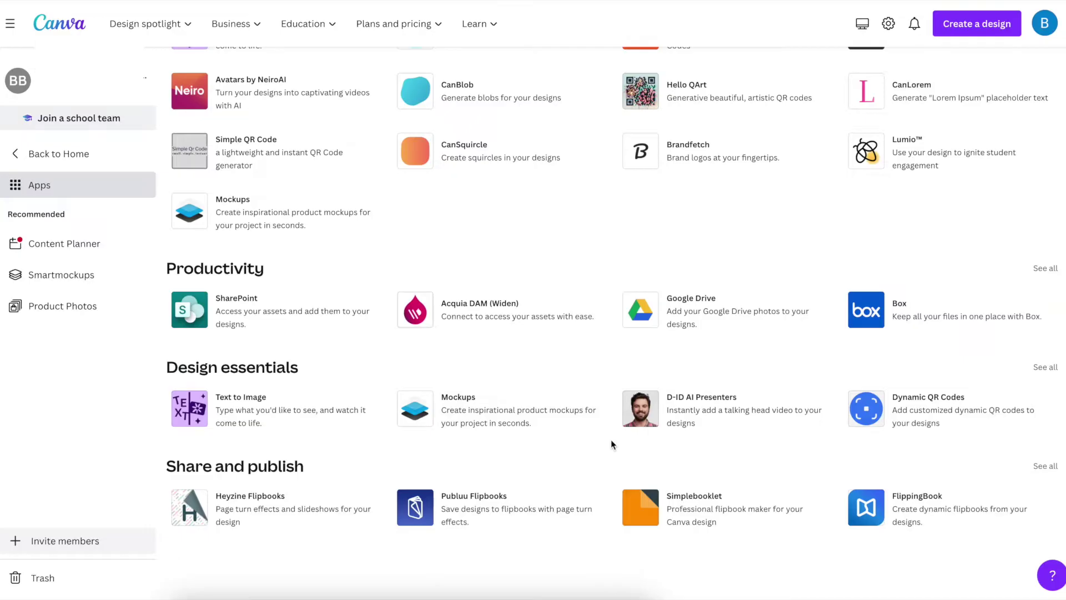
pyautogui.scroll(5, 612, 442)
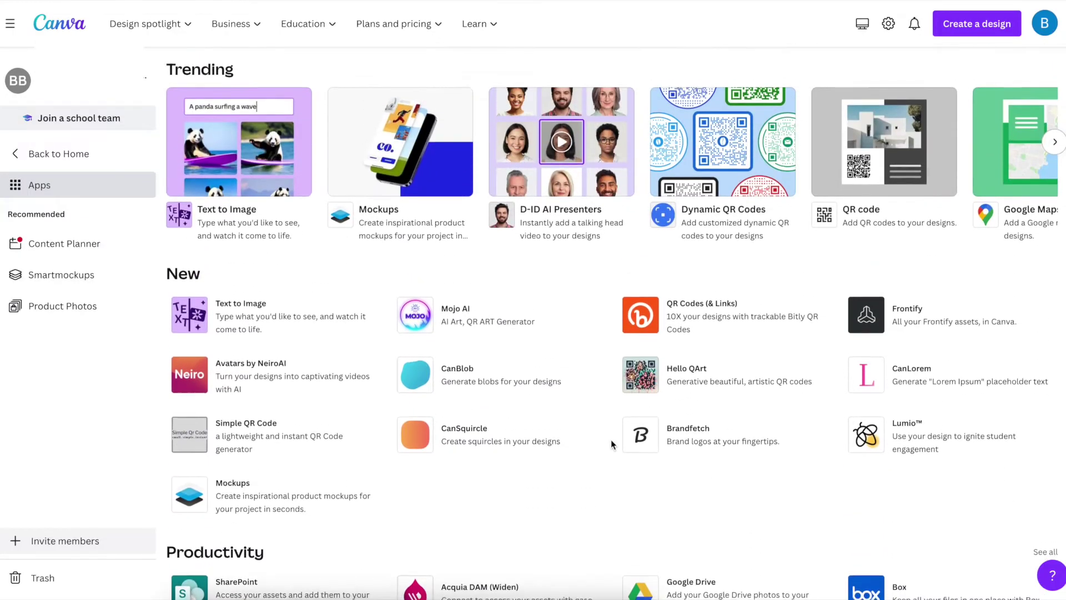
pyautogui.scroll(-3, 610, 439)
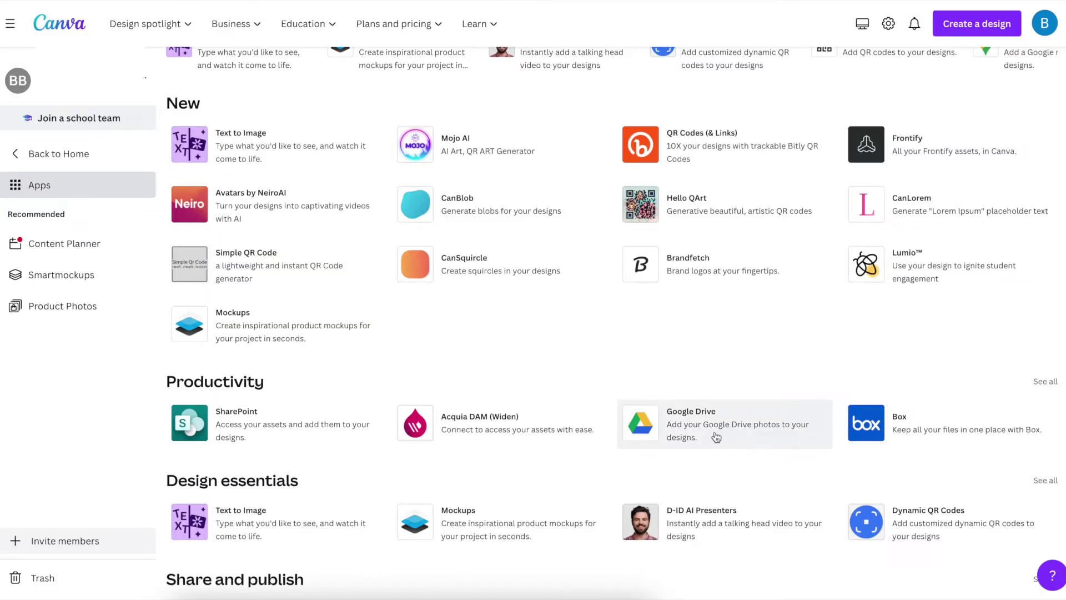
pyautogui.scroll(1, 716, 437)
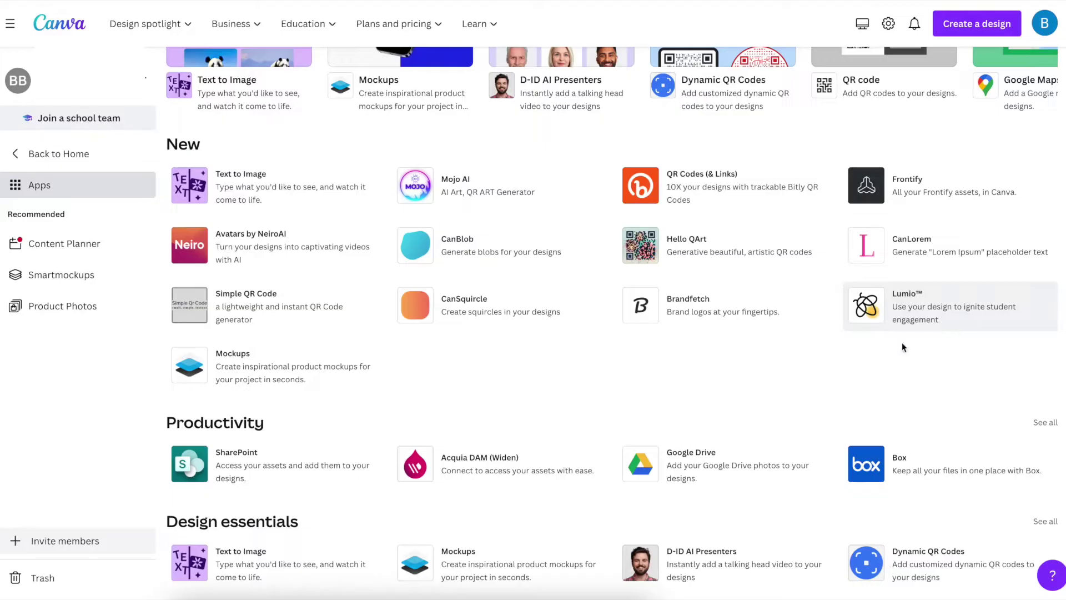
pyautogui.scroll(2, 727, 364)
pyautogui.scroll(4, 729, 369)
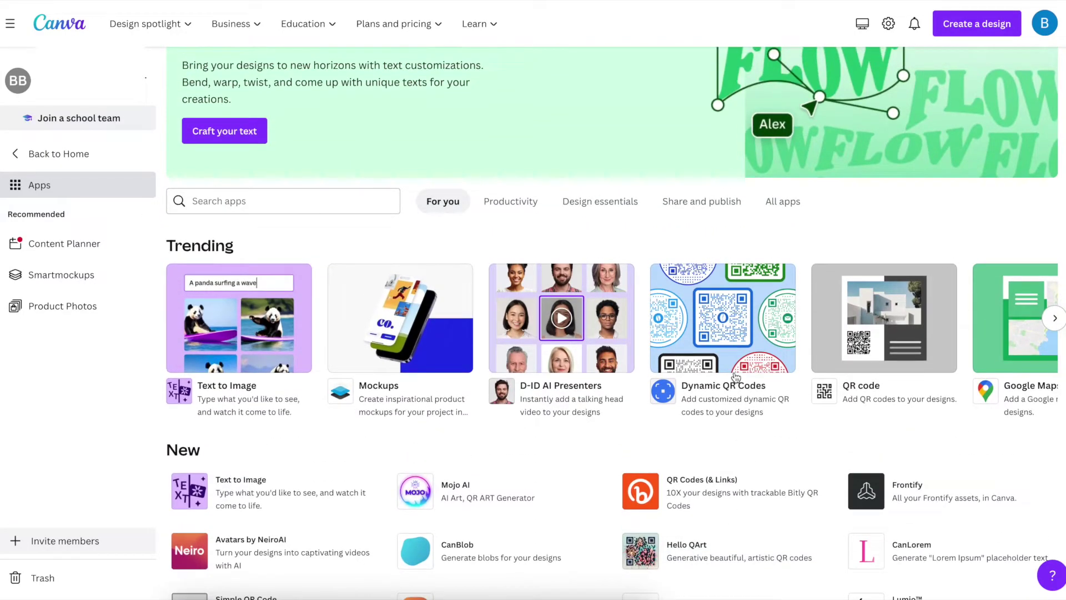
pyautogui.scroll(2, 735, 377)
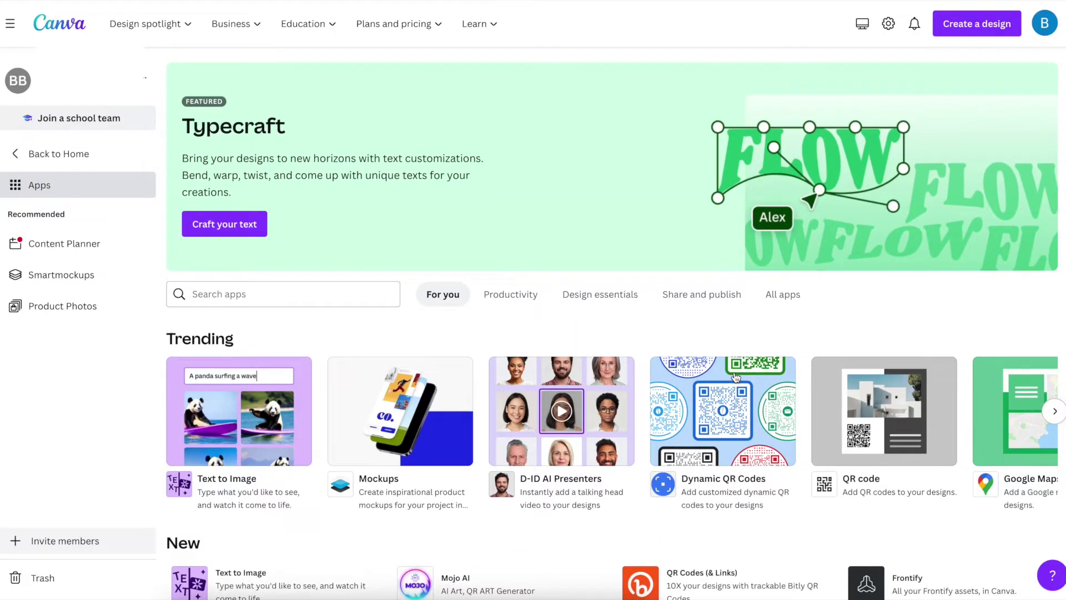
# View the Classwork page from the home page, including its activity and LMS connection information, and return home
pyautogui.click(105, 186)
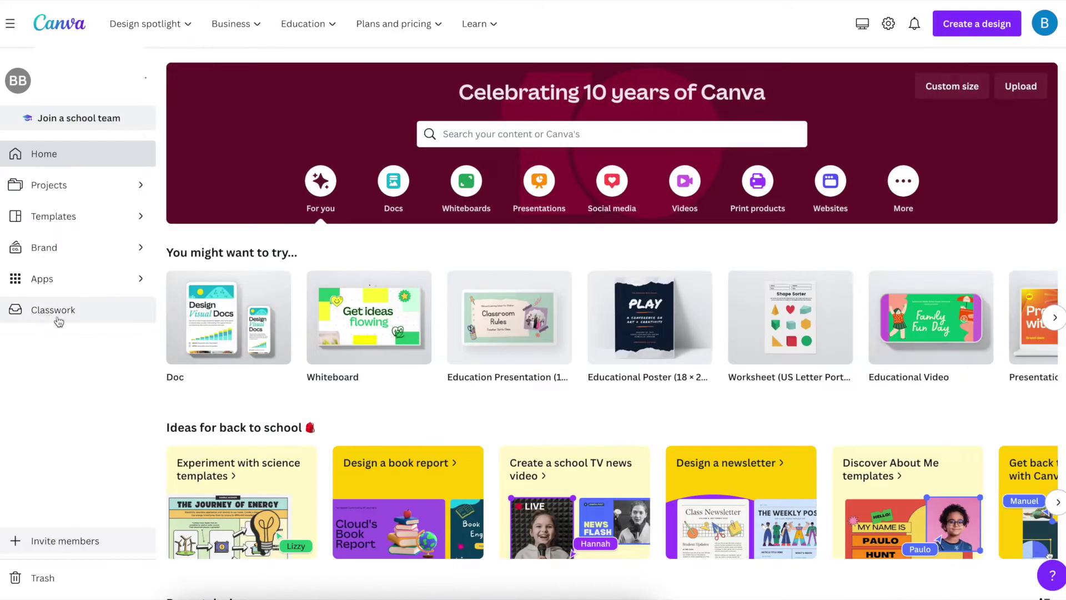
pyautogui.click(57, 317)
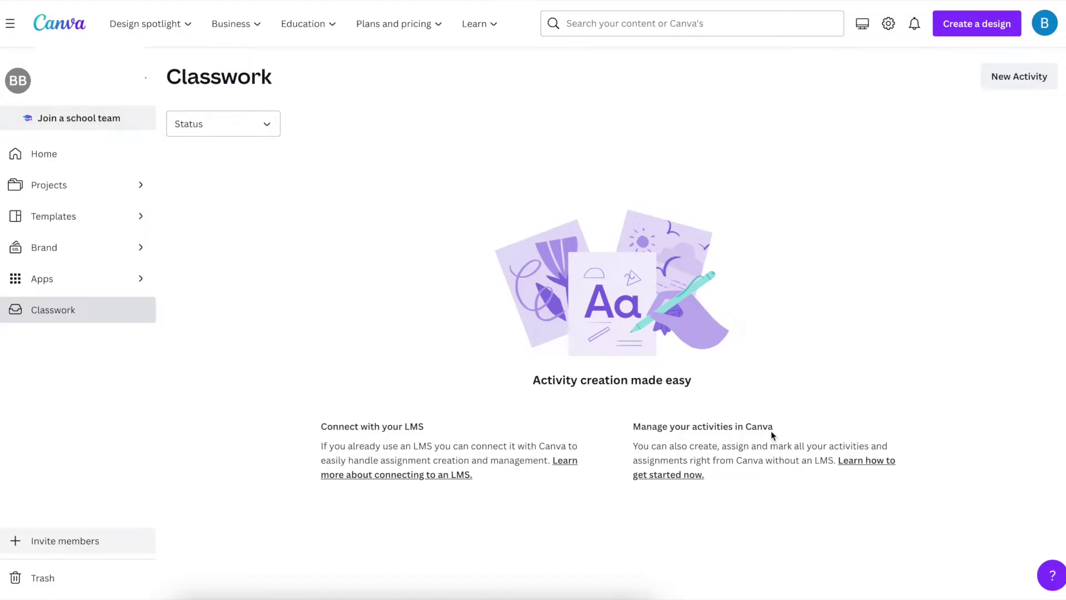
pyautogui.click(38, 155)
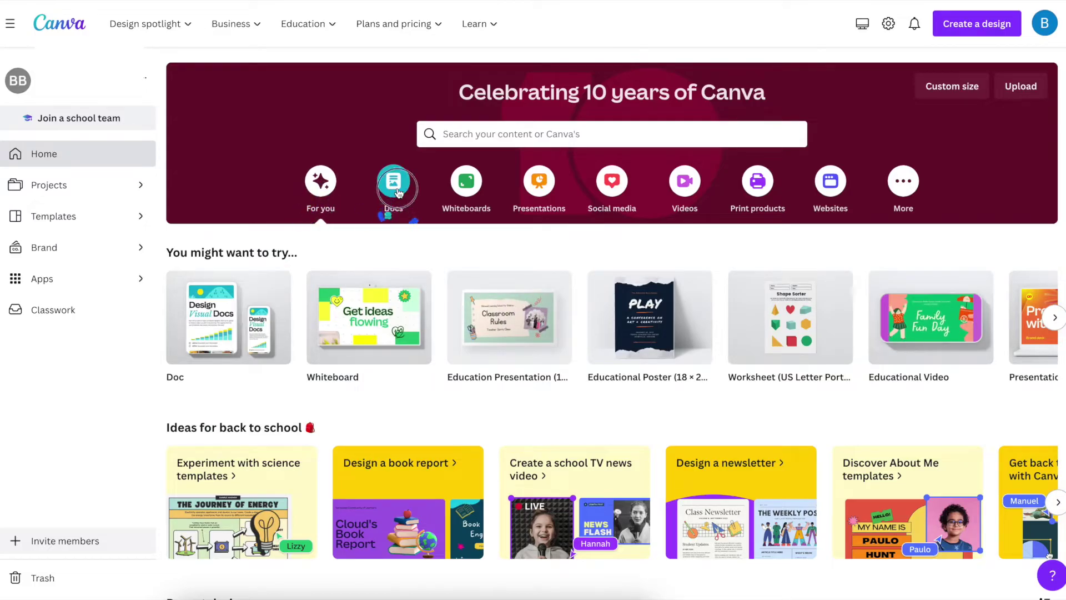
# Browse the home page's design types for whiteboards, presentations, social media and videos
pyautogui.click(465, 186)
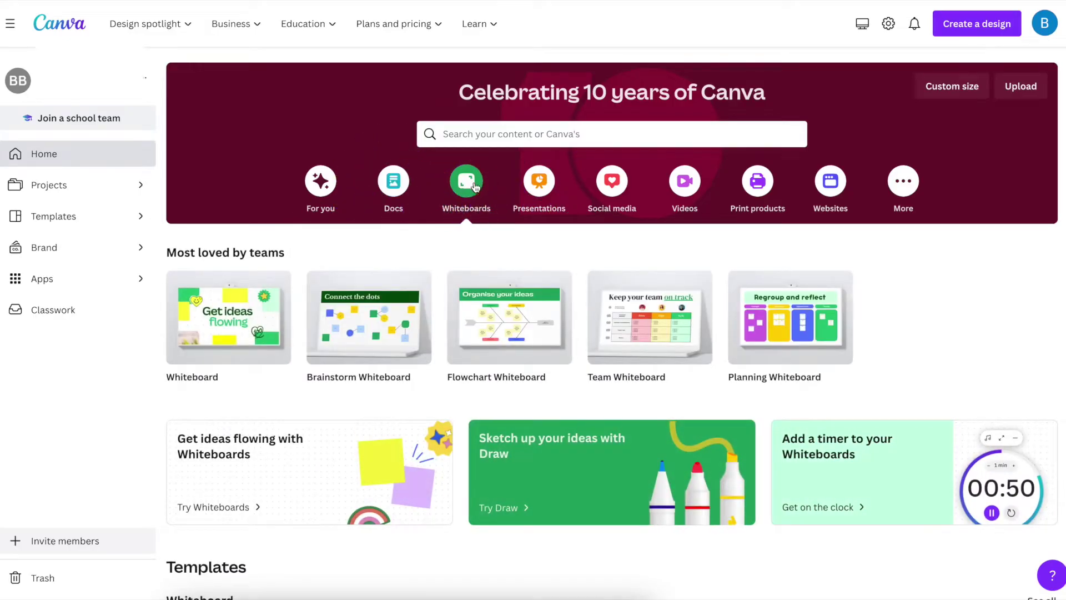
pyautogui.click(547, 188)
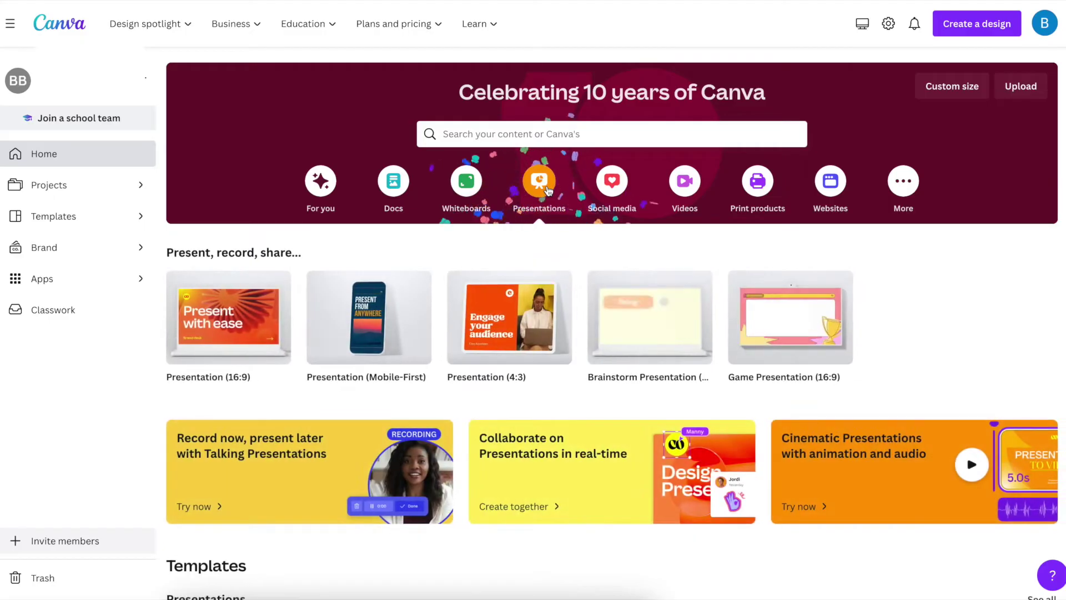
pyautogui.click(612, 188)
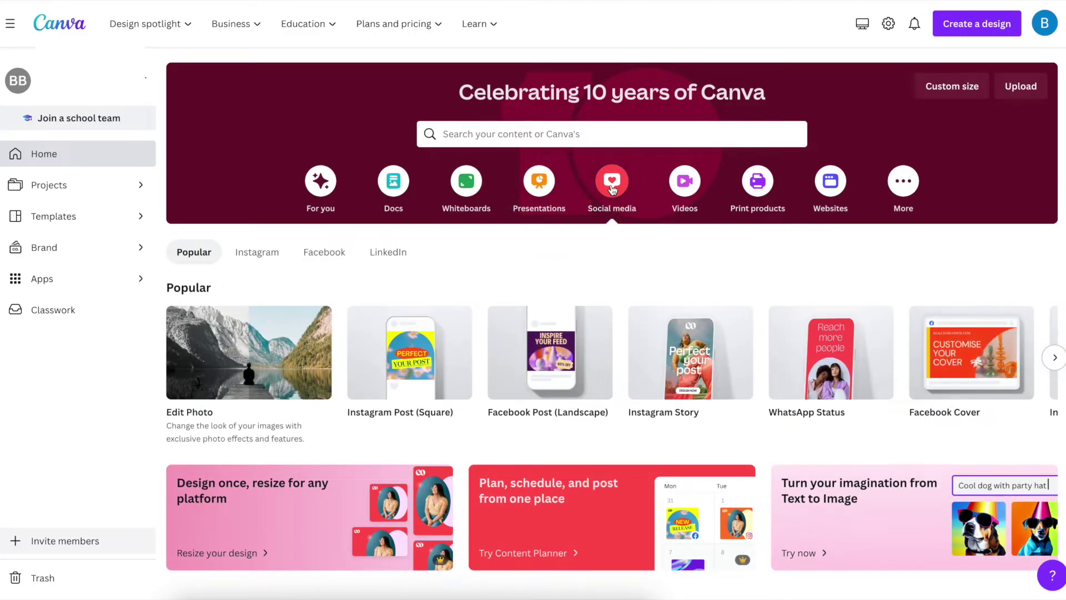
pyautogui.click(688, 187)
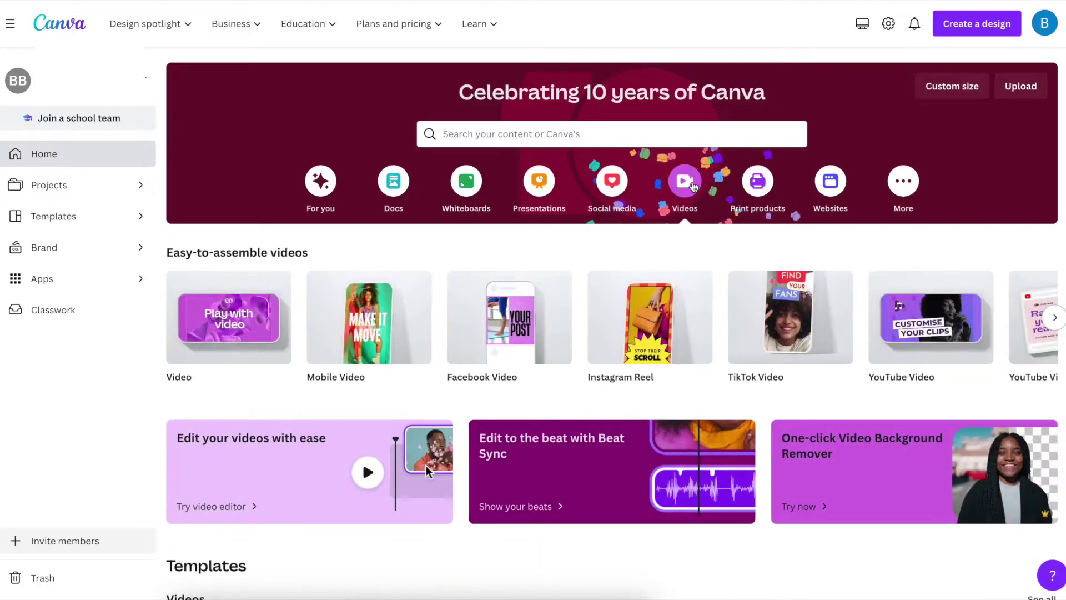
# Show the print product design types and look along the popular ones as far as the tote bag and coaster
pyautogui.click(753, 189)
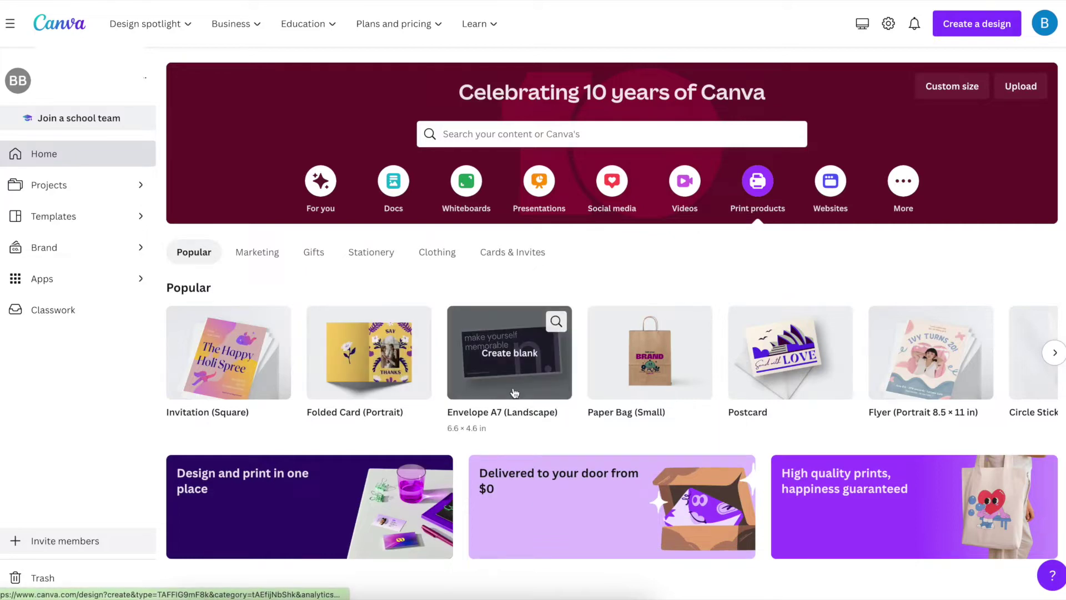
pyautogui.hscroll(4, 777, 383)
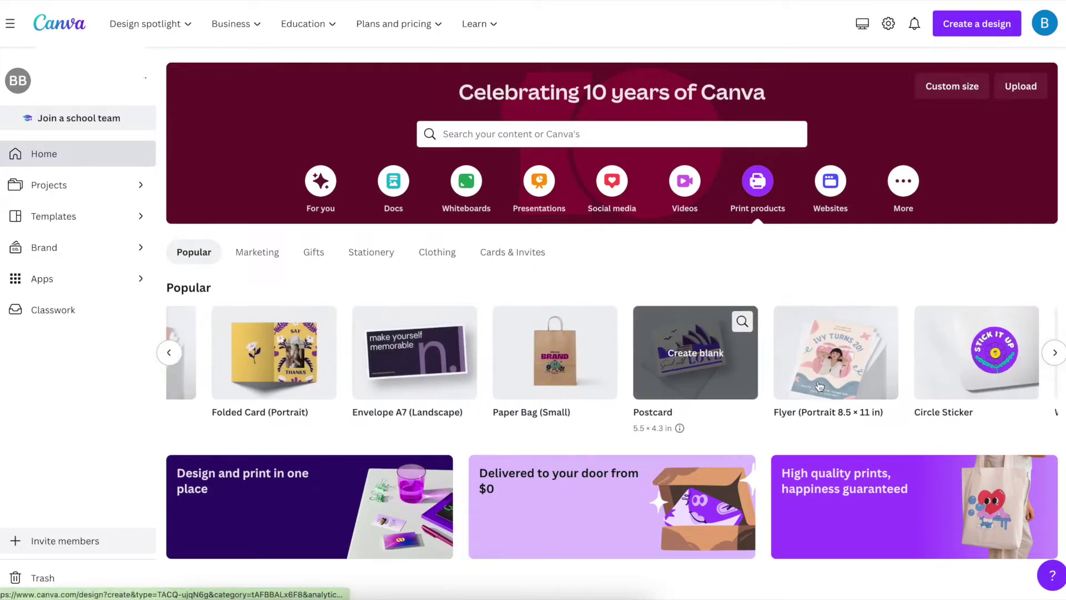
pyautogui.hscroll(10, 822, 387)
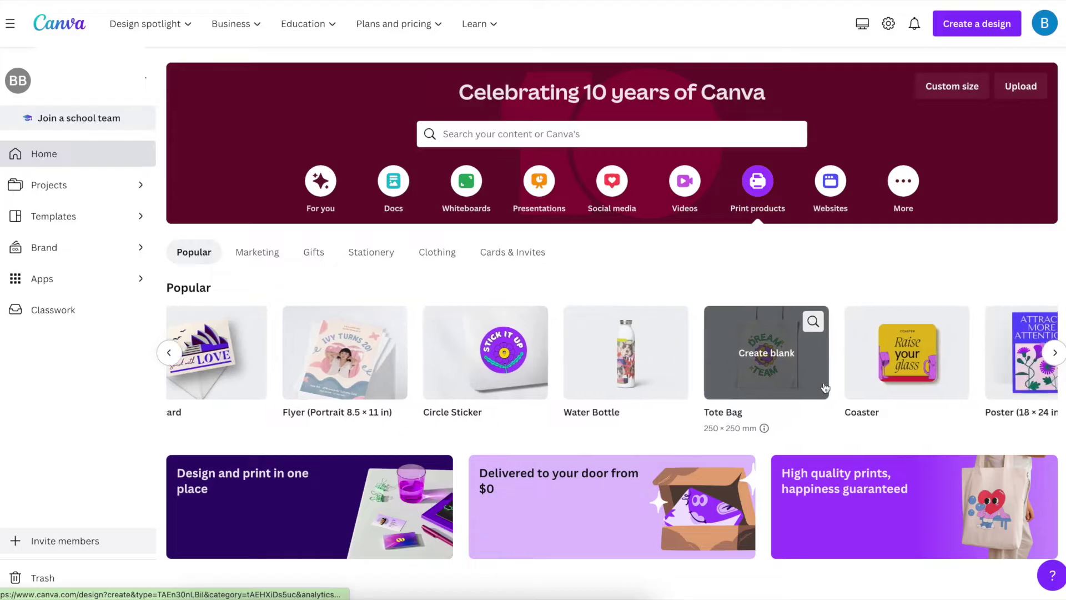
# Look along the remaining popular print products, such as the hoodie and T-shirt, and show the website design types
pyautogui.hscroll(12, 825, 387)
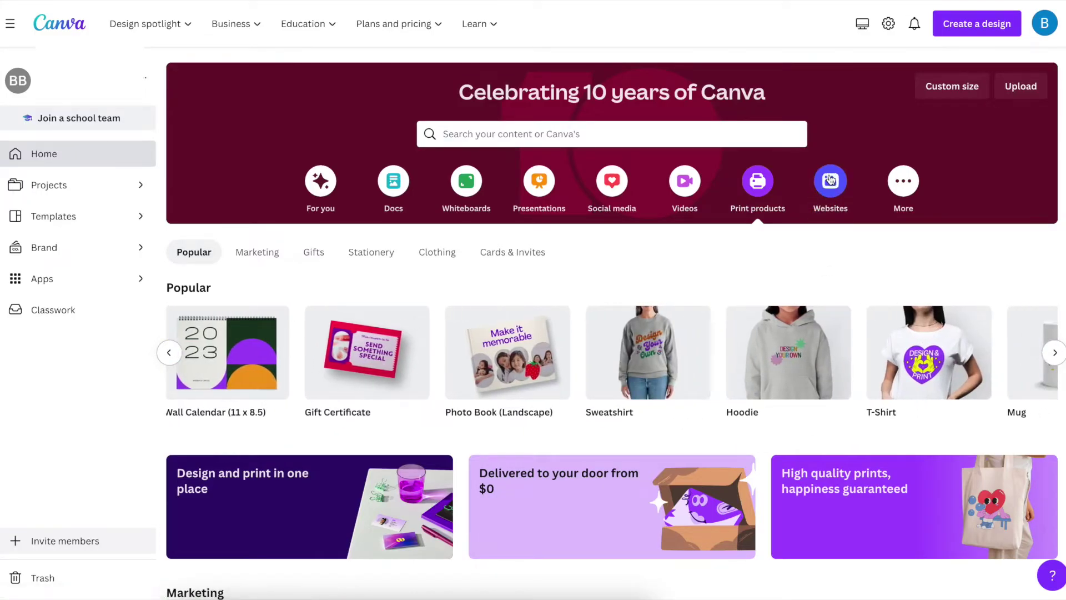
pyautogui.moveTo(827, 345)
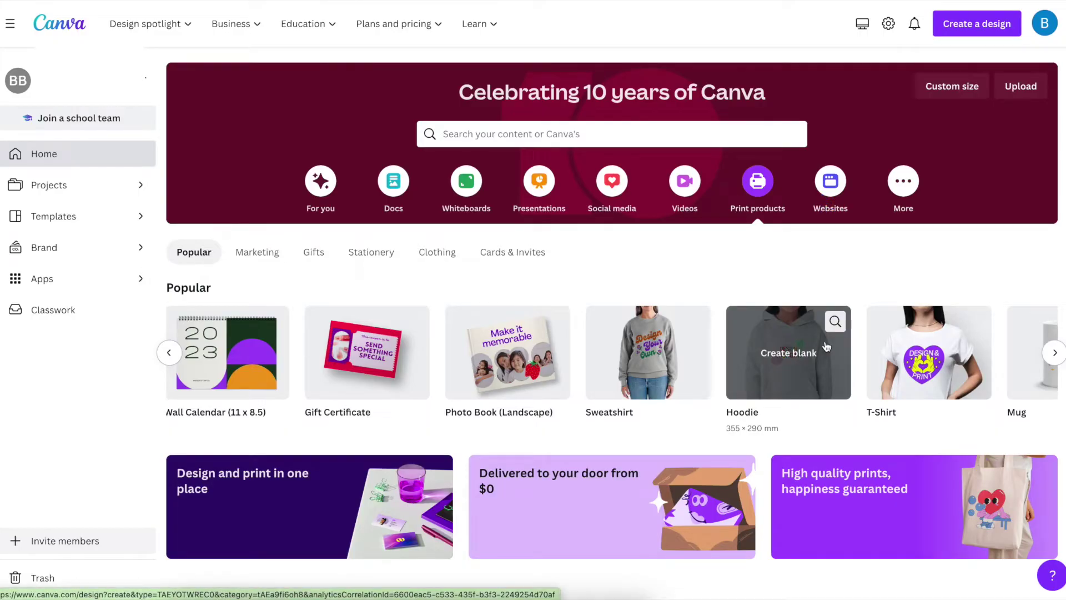
pyautogui.click(833, 201)
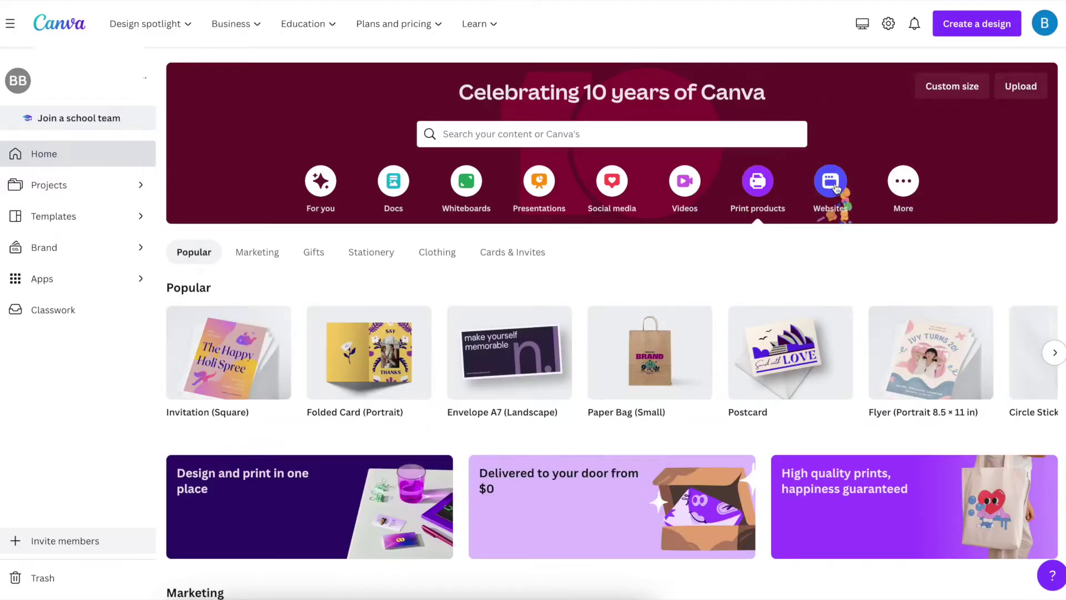
pyautogui.click(831, 187)
pyautogui.hscroll(1, 940, 355)
pyautogui.hscroll(-1, 944, 366)
pyautogui.hscroll(2, 942, 377)
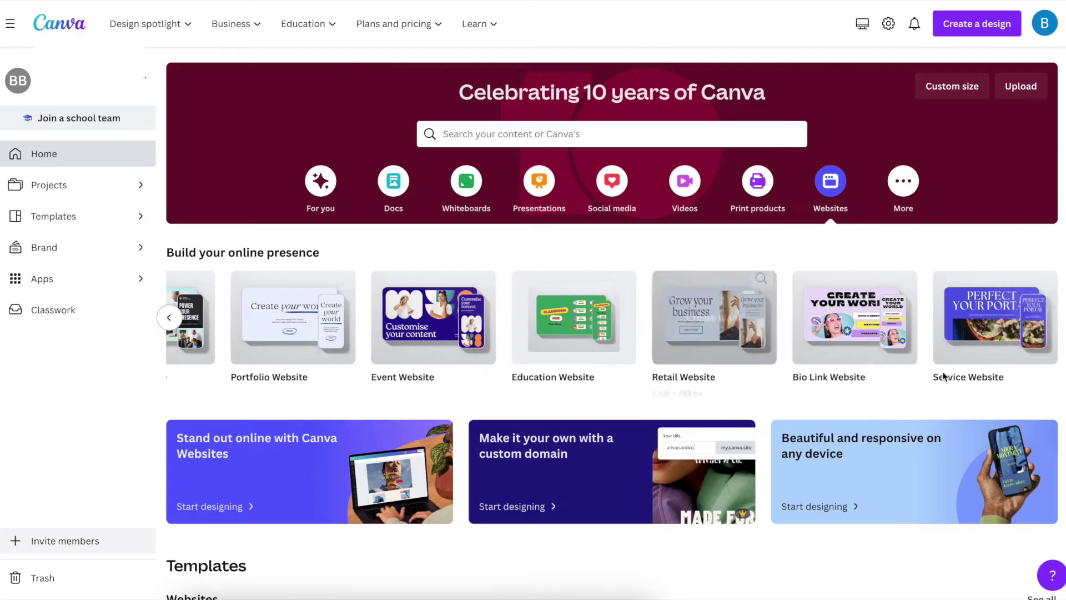
# Look through the website templates, including the portfolio, event and education ones, and return to the website design types
pyautogui.scroll(-5, 942, 376)
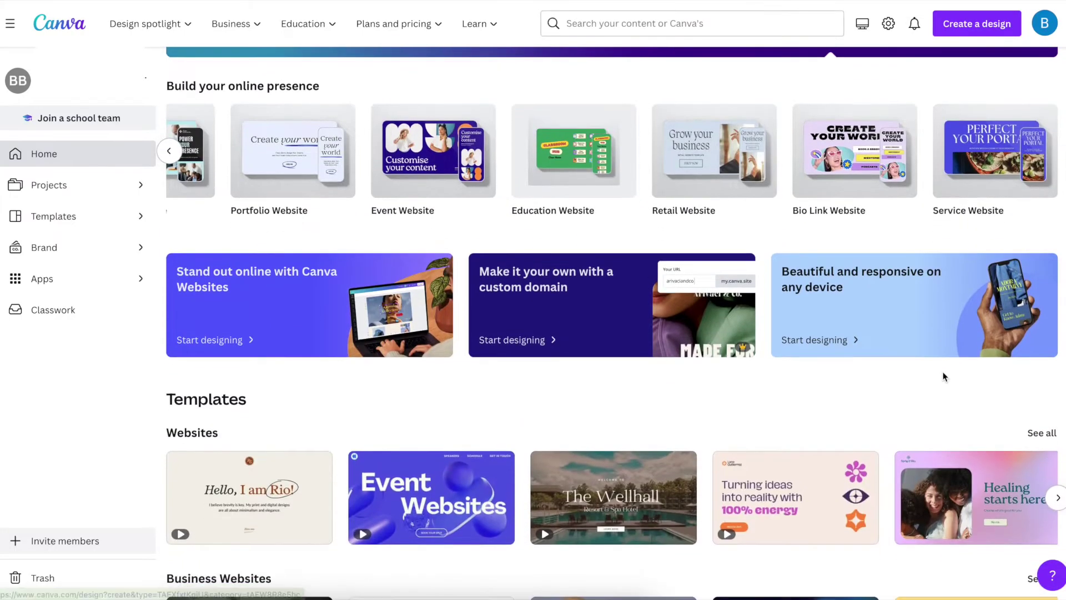
pyautogui.scroll(-5, 942, 377)
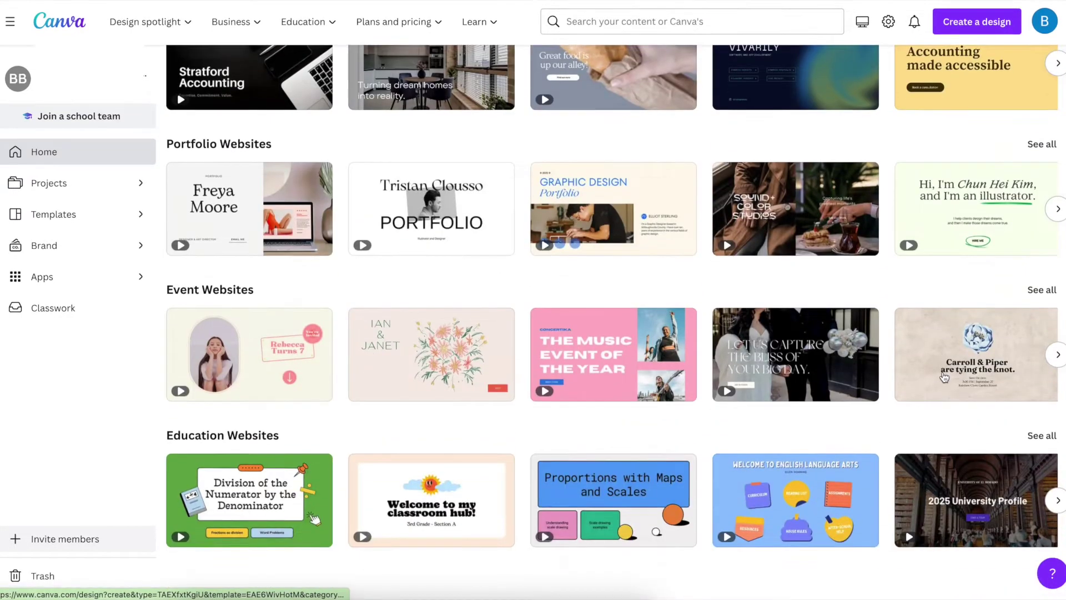
pyautogui.scroll(7, 943, 377)
pyautogui.scroll(3, 943, 376)
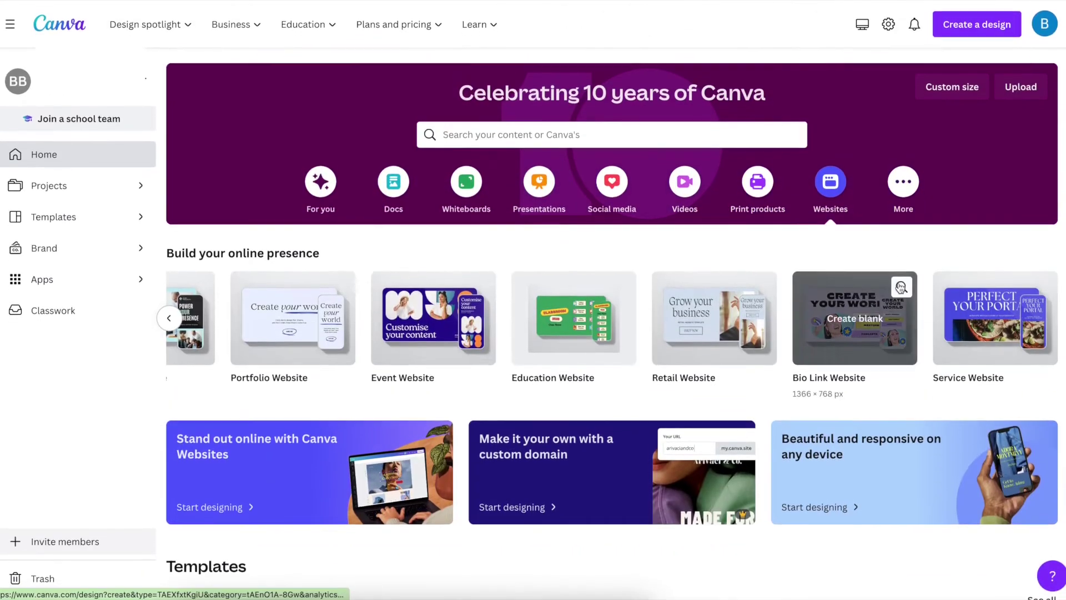
# Browse the additional design types under More and their templates, from infographics and photo collages to graphs and book covers
pyautogui.click(903, 190)
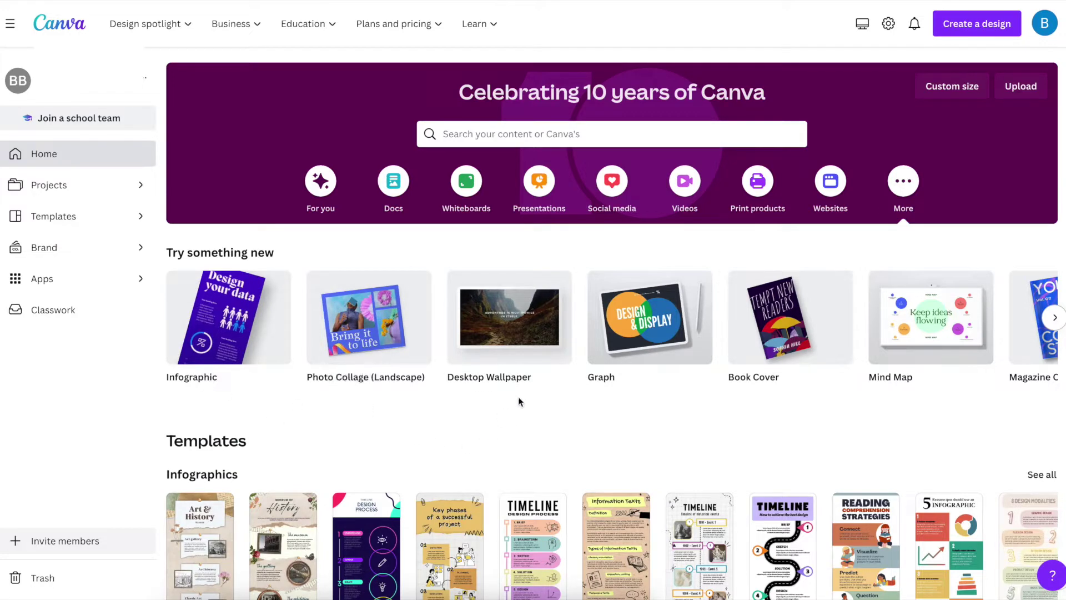
pyautogui.hscroll(5, 518, 396)
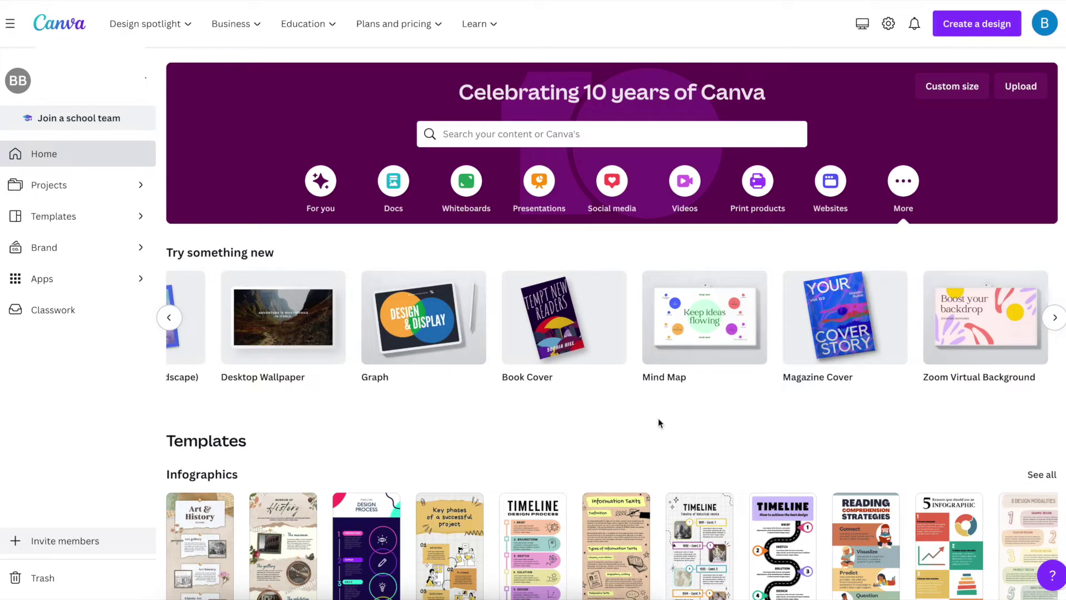
pyautogui.click(1056, 324)
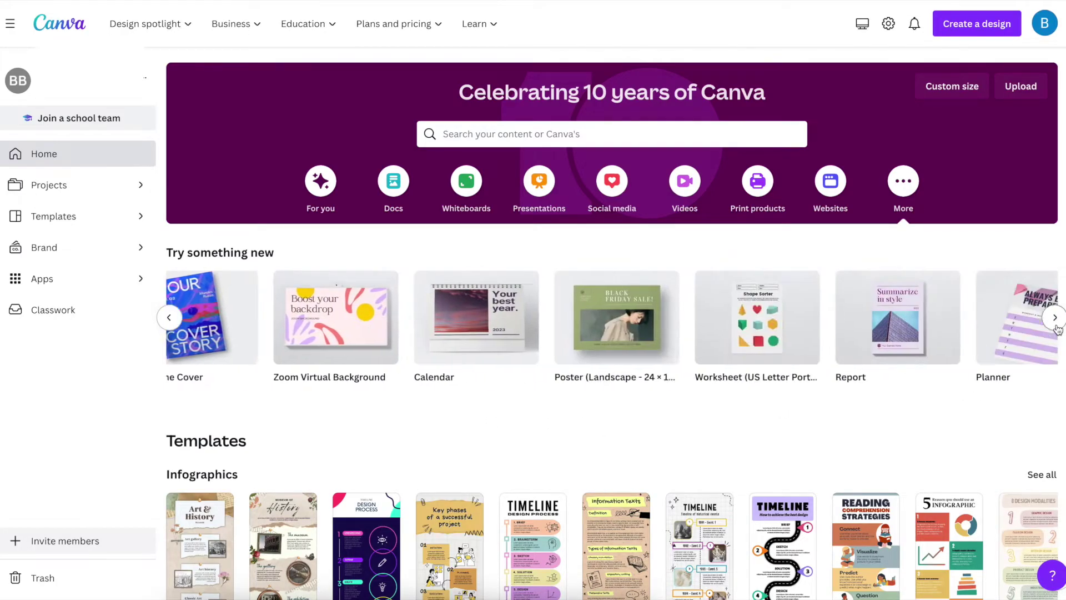
pyautogui.hscroll(15, 1057, 329)
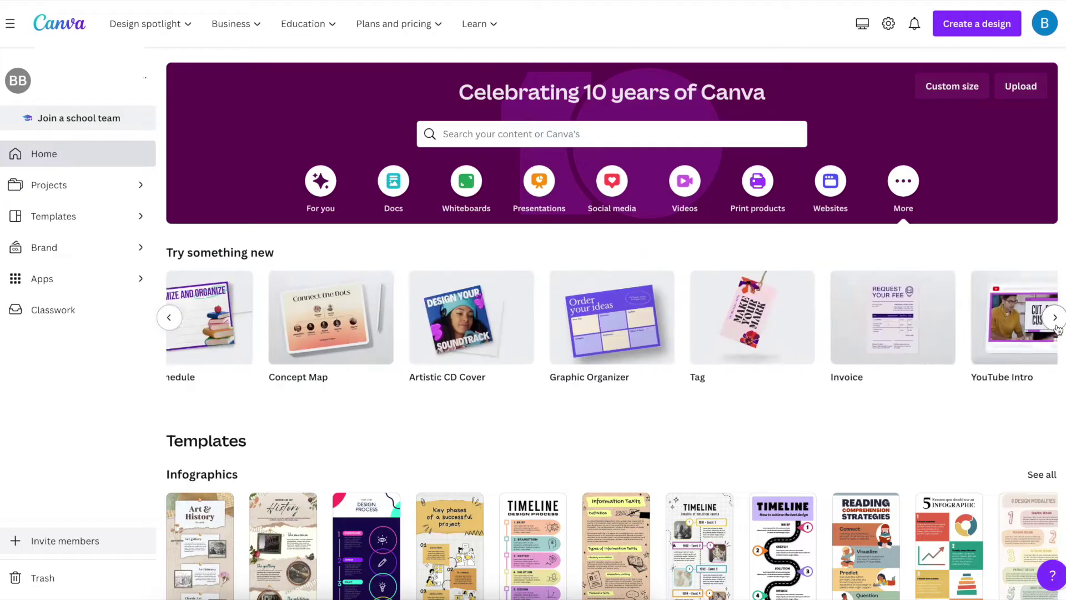
pyautogui.scroll(-9, 1016, 433)
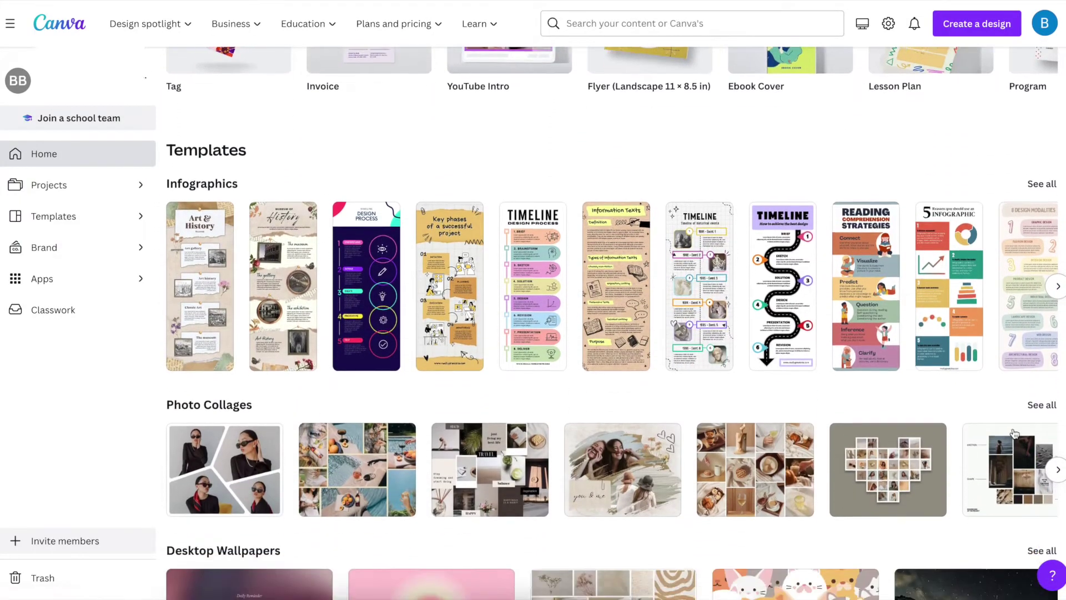
pyautogui.scroll(-4, 1014, 433)
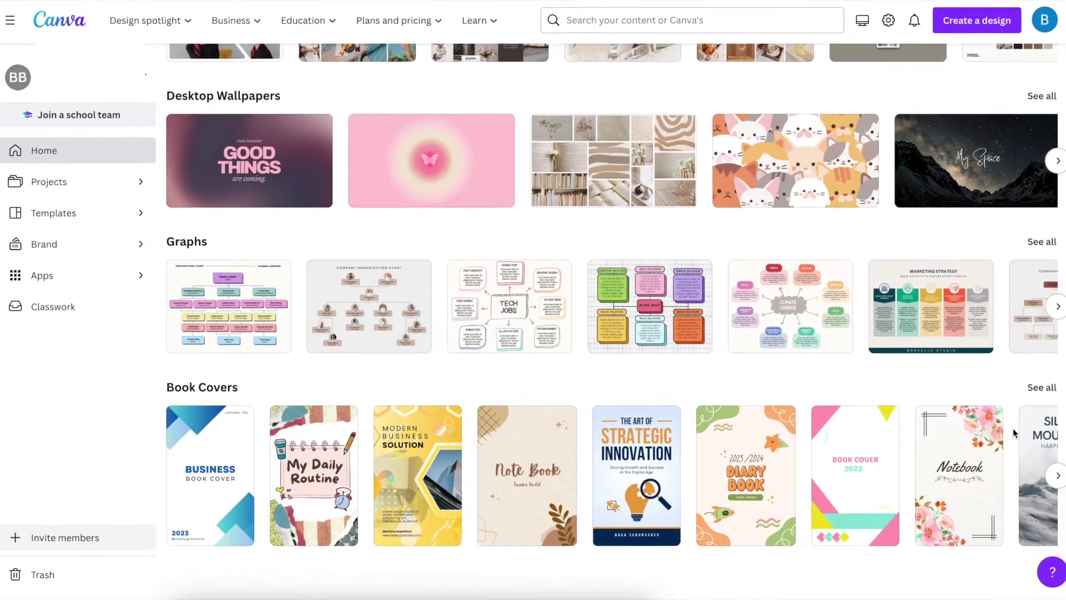
pyautogui.scroll(13, 1013, 433)
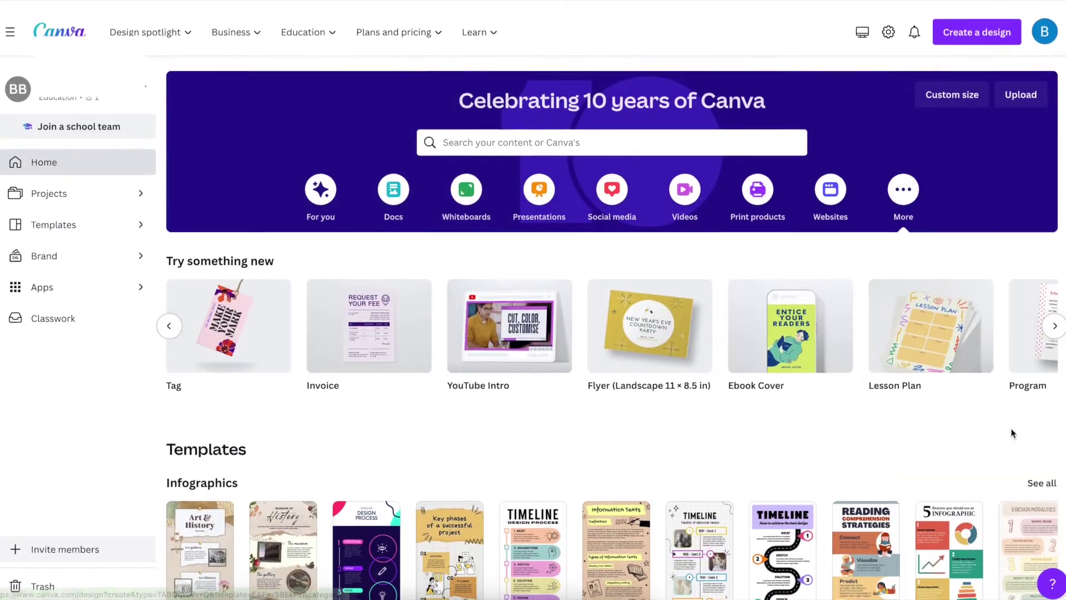
# Open the End of Winter Break Presentation from the recent projects and view its pages 2 through 6
pyautogui.click(34, 192)
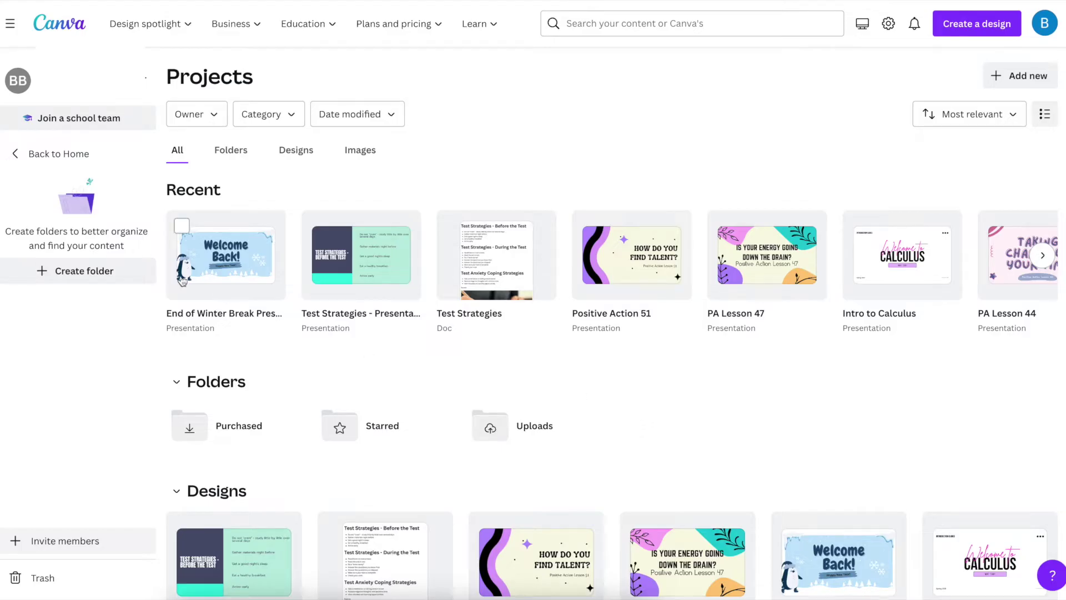
pyautogui.click(205, 263)
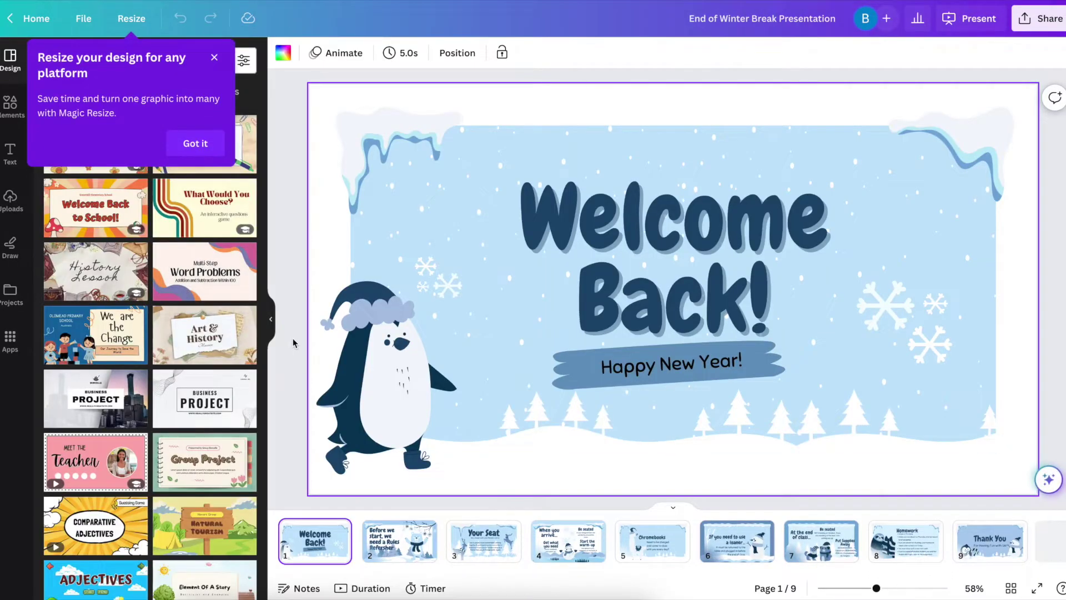
pyautogui.click(419, 542)
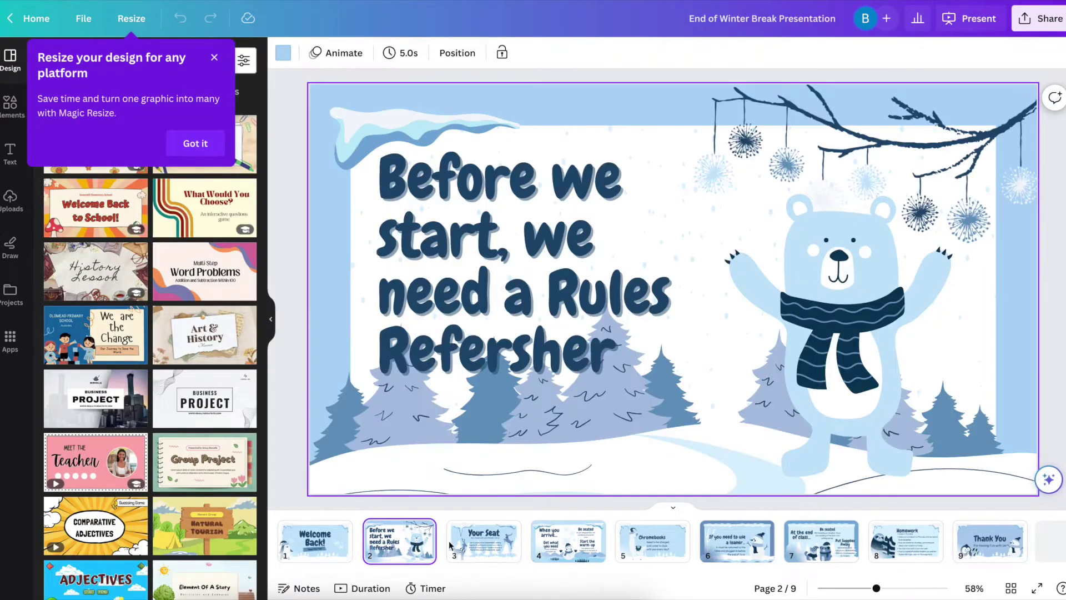
pyautogui.click(487, 546)
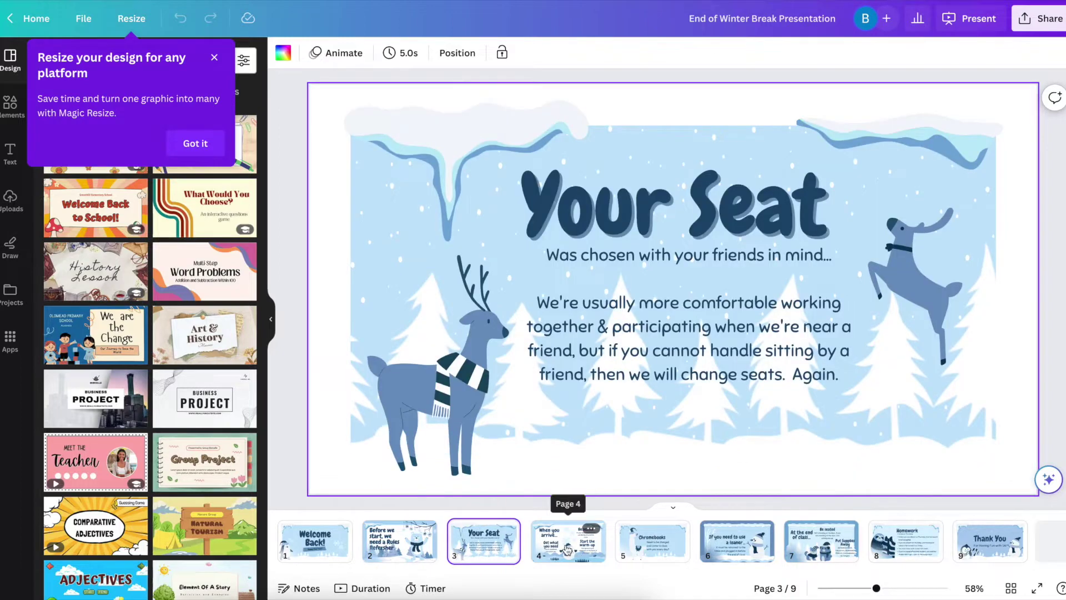
pyautogui.click(567, 549)
pyautogui.click(651, 554)
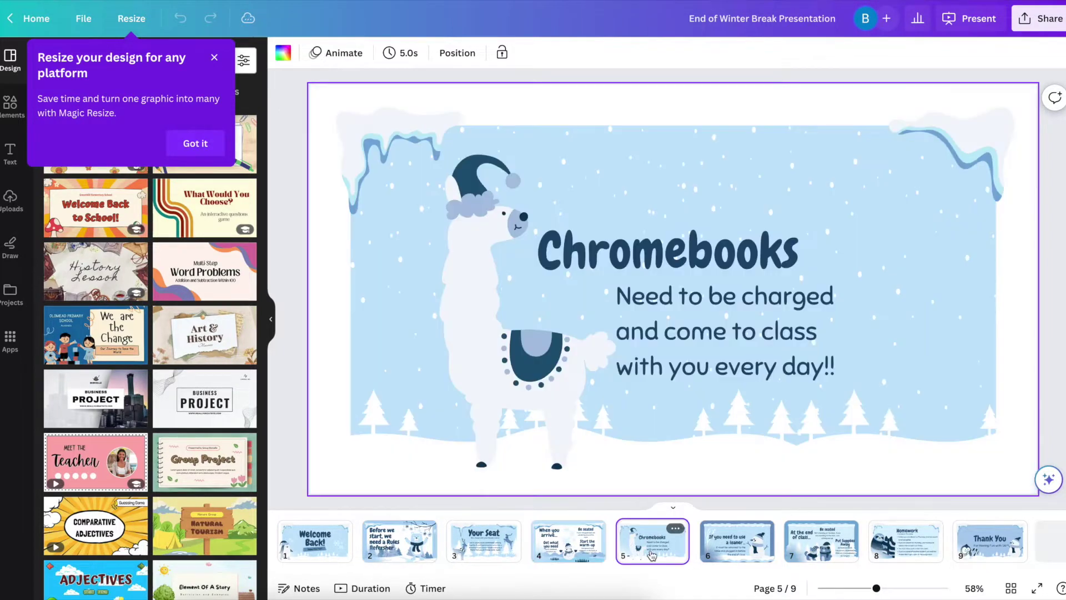
pyautogui.click(730, 555)
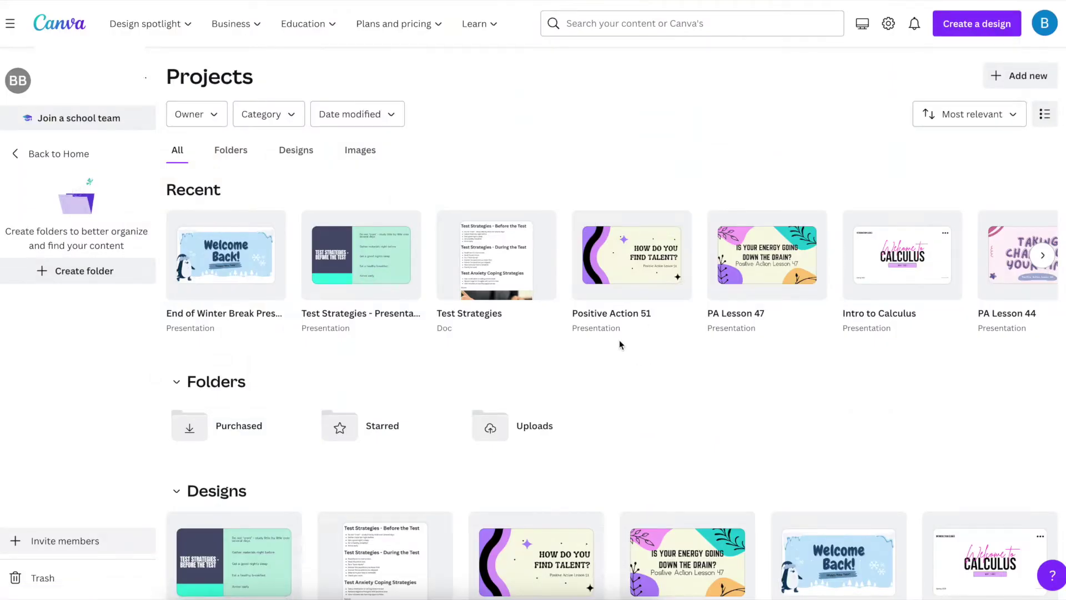
# Open the Positive Action 51 presentation from the recent projects and view its pages 2 and 3
pyautogui.click(620, 284)
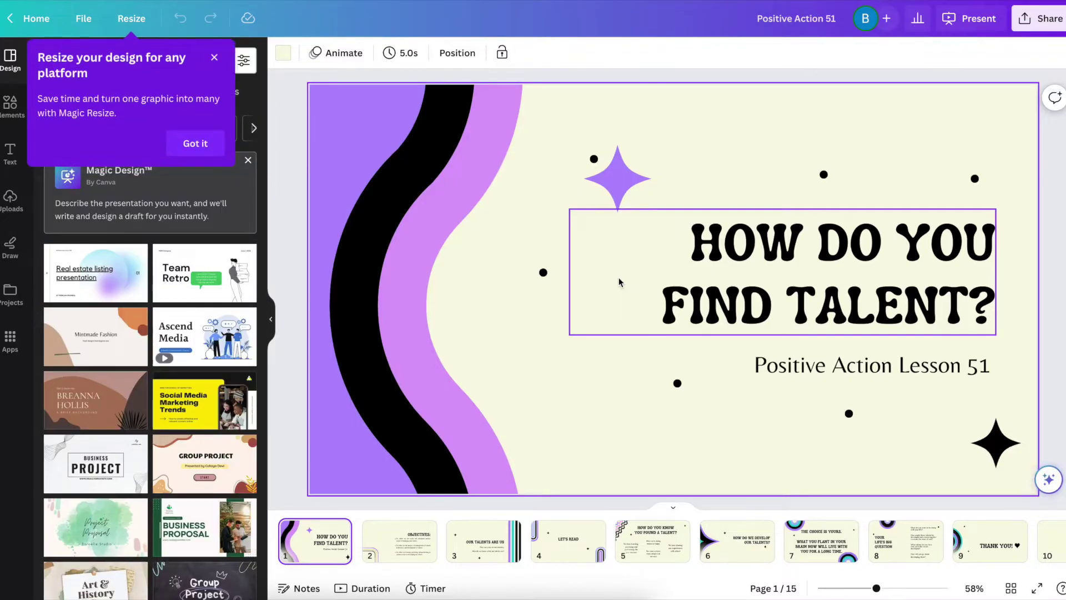
pyautogui.click(403, 557)
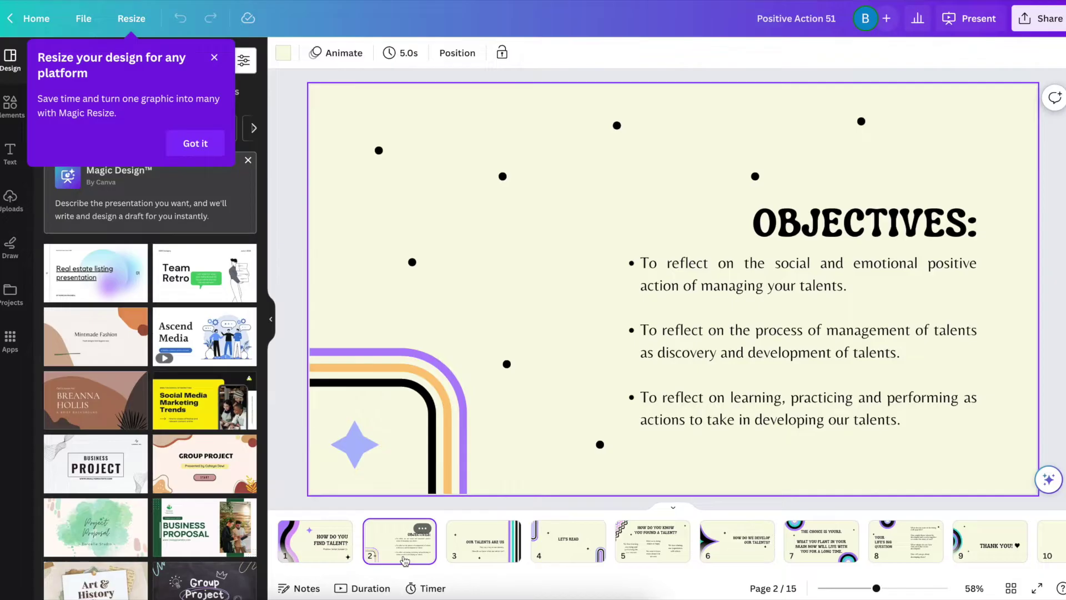
pyautogui.click(493, 556)
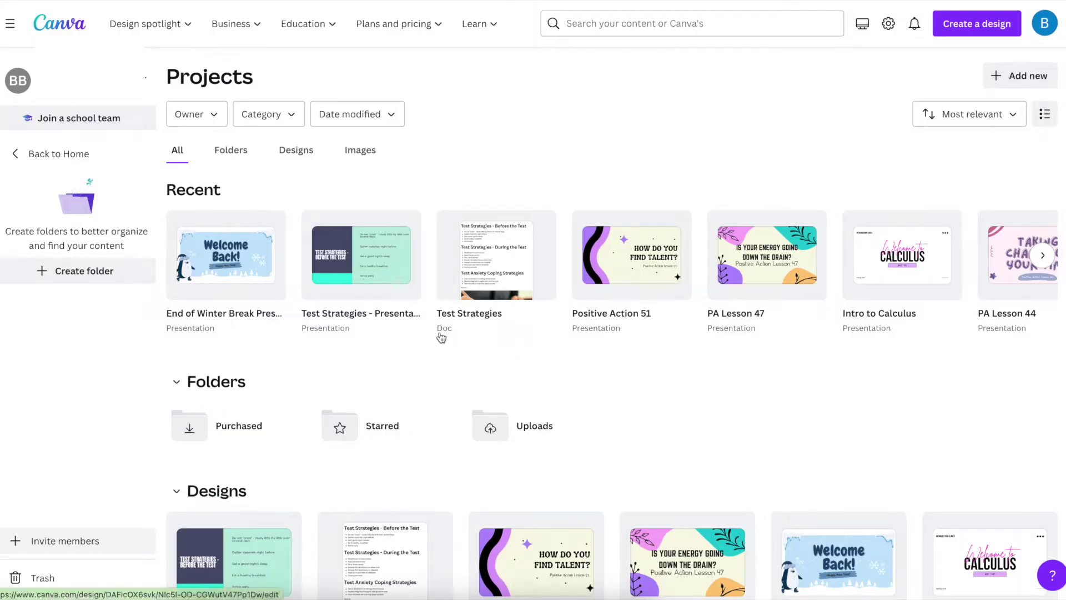
# Open the Test Strategies doc from the recent projects and read through its sections down to the Geometry Regents strategies
pyautogui.click(482, 270)
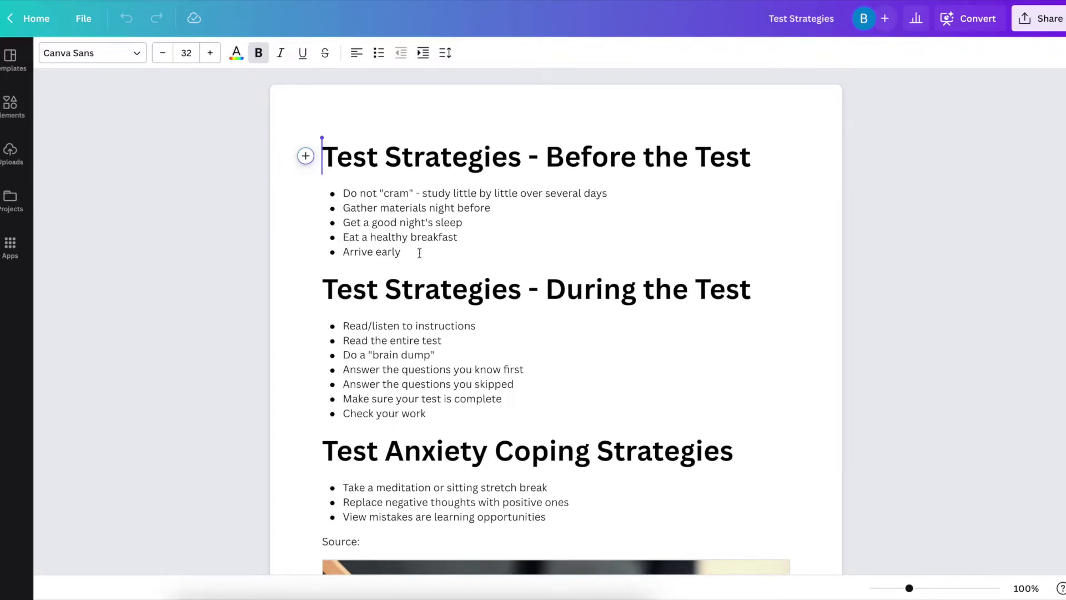
pyautogui.scroll(-6, 485, 351)
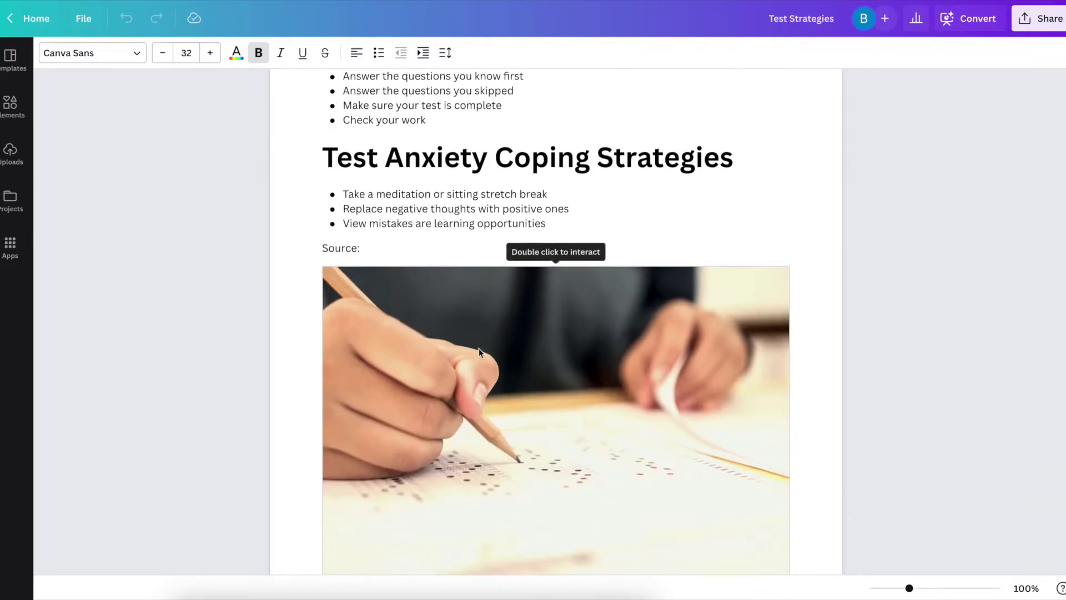
pyautogui.scroll(-5, 477, 353)
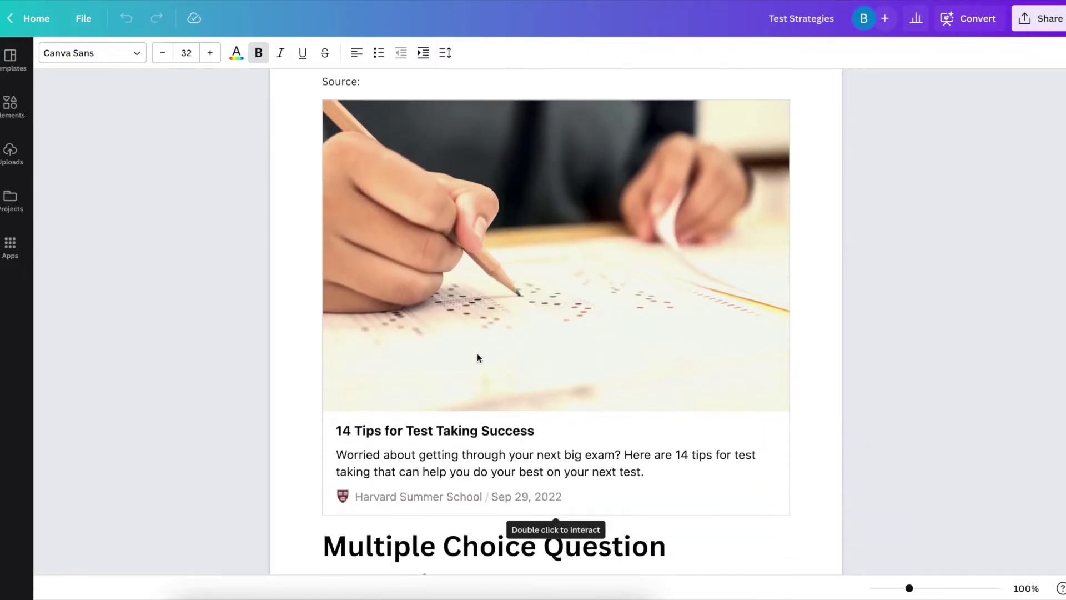
pyautogui.scroll(-3, 477, 356)
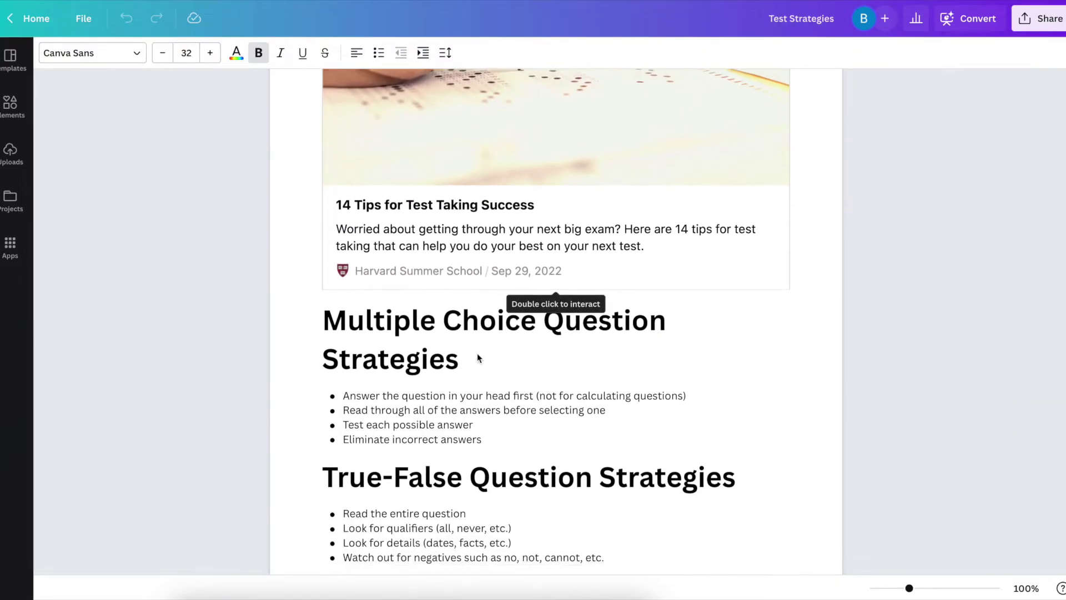
pyautogui.scroll(-7, 477, 355)
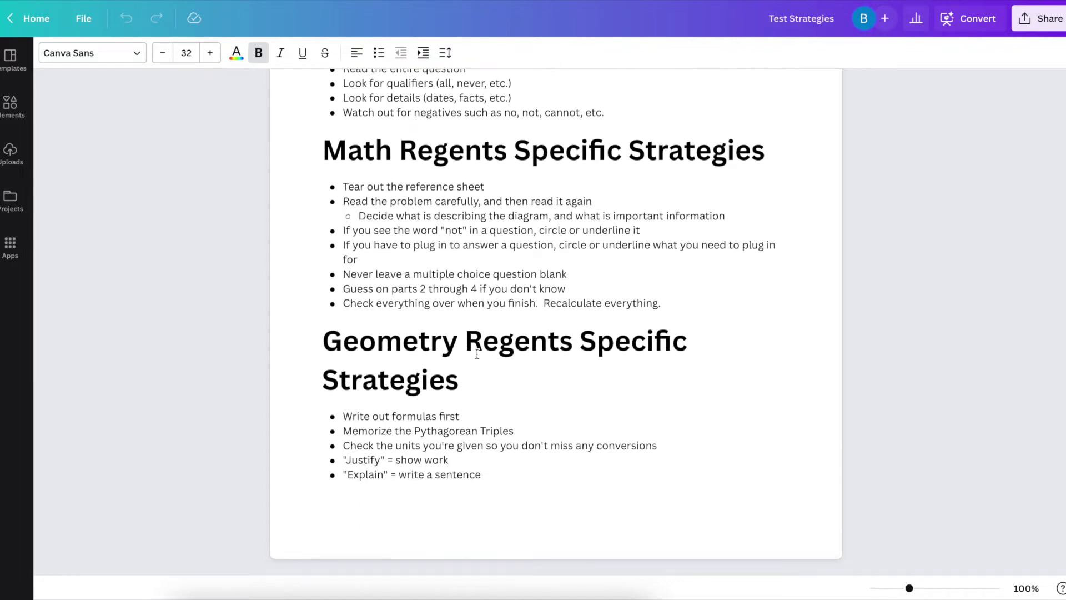
pyautogui.scroll(8, 478, 353)
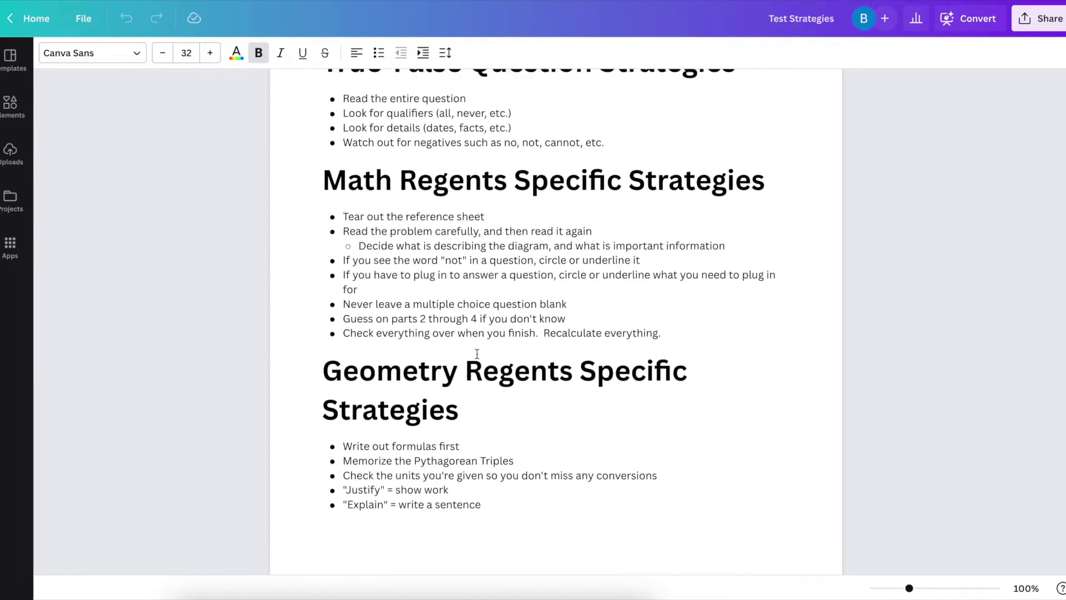
pyautogui.scroll(11, 478, 354)
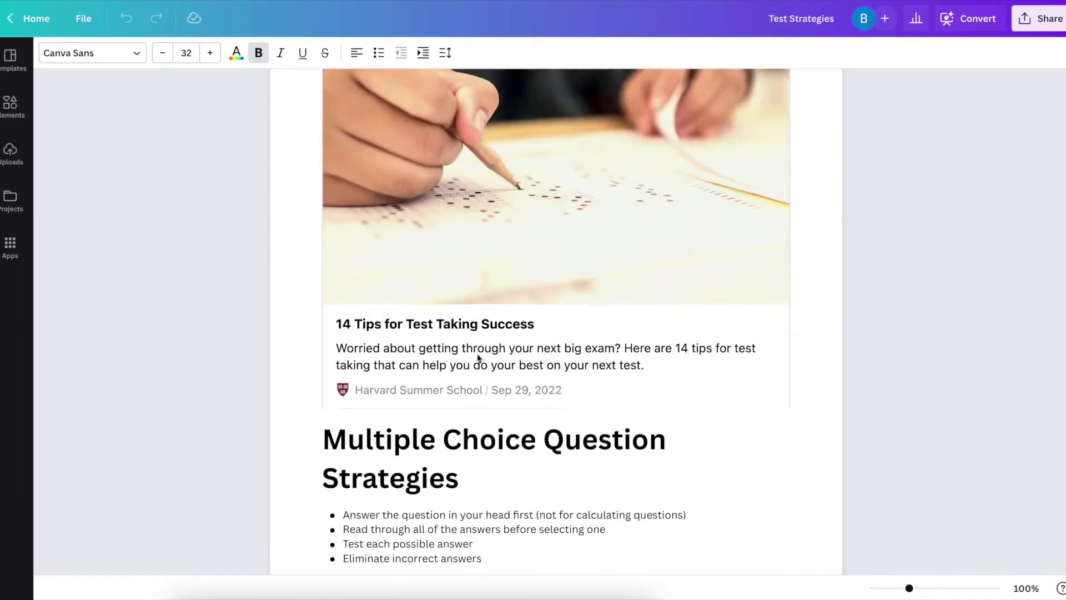
# Convert the Test Strategies doc into a presentation with Docs to Decks, using the dark green and pale blue template style
pyautogui.click(974, 23)
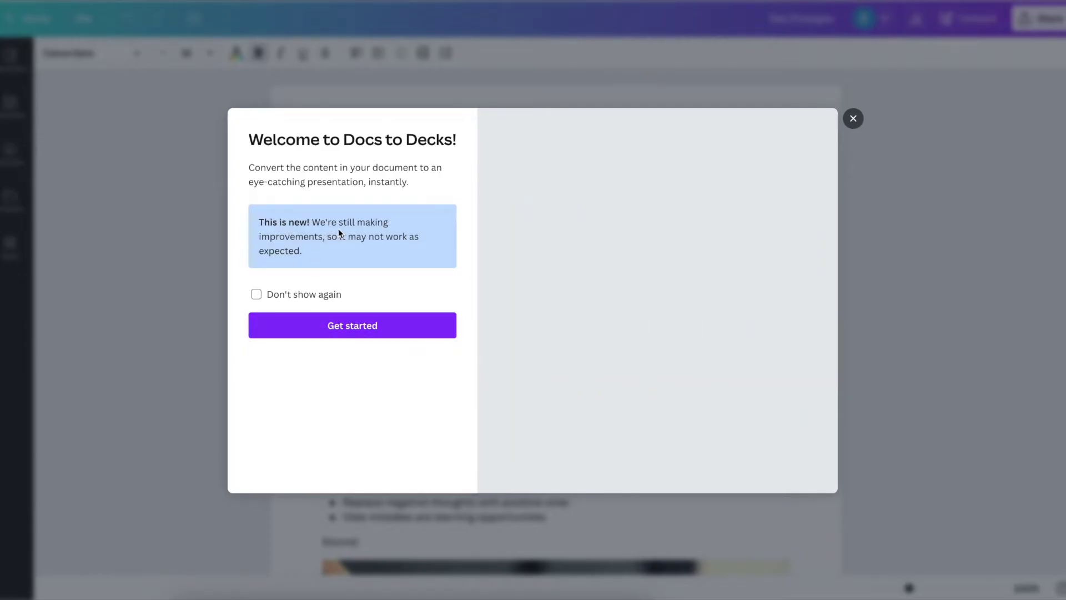
pyautogui.click(326, 330)
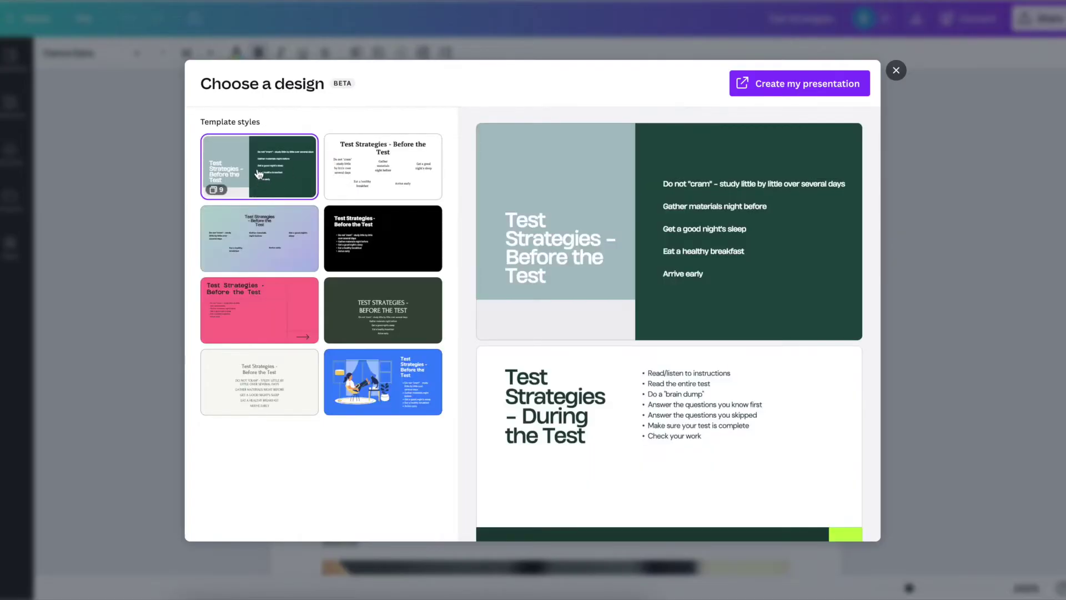
pyautogui.click(745, 87)
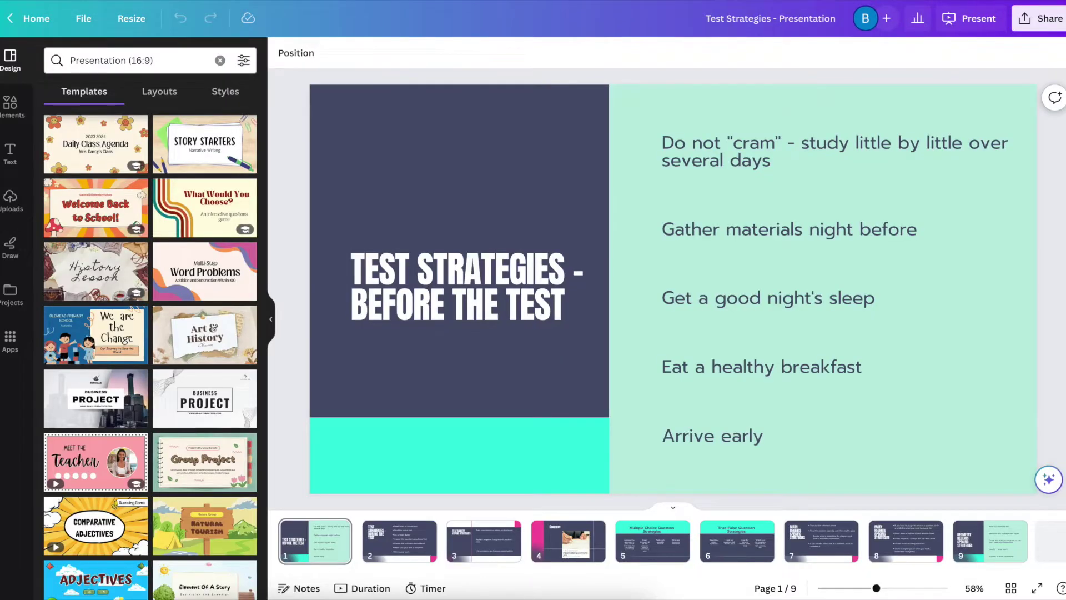
# View pages 2 through 7 of the converted Test Strategies presentation
pyautogui.click(400, 541)
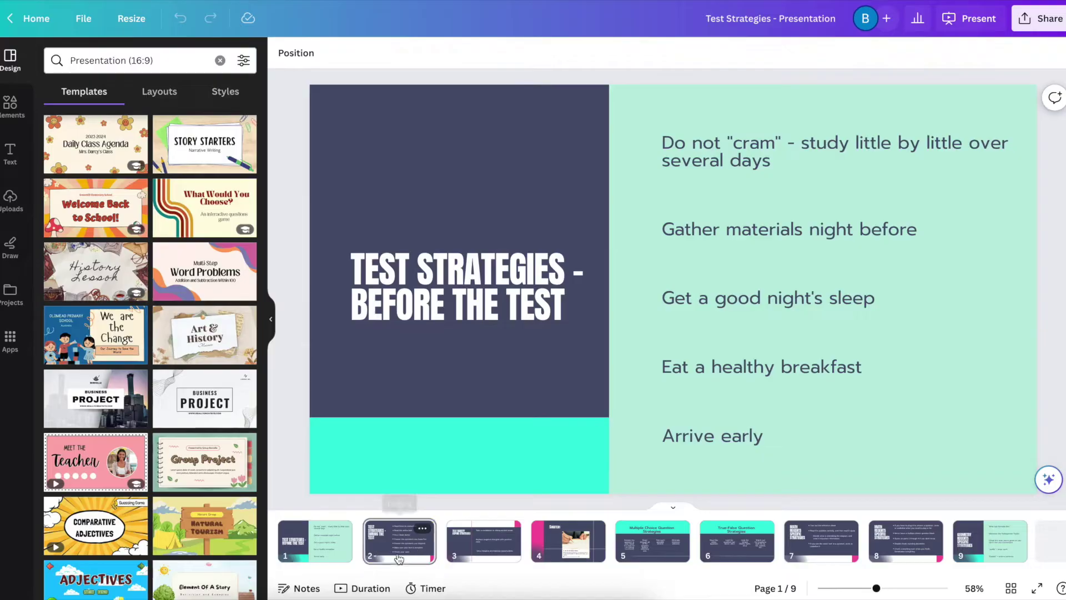
pyautogui.click(508, 553)
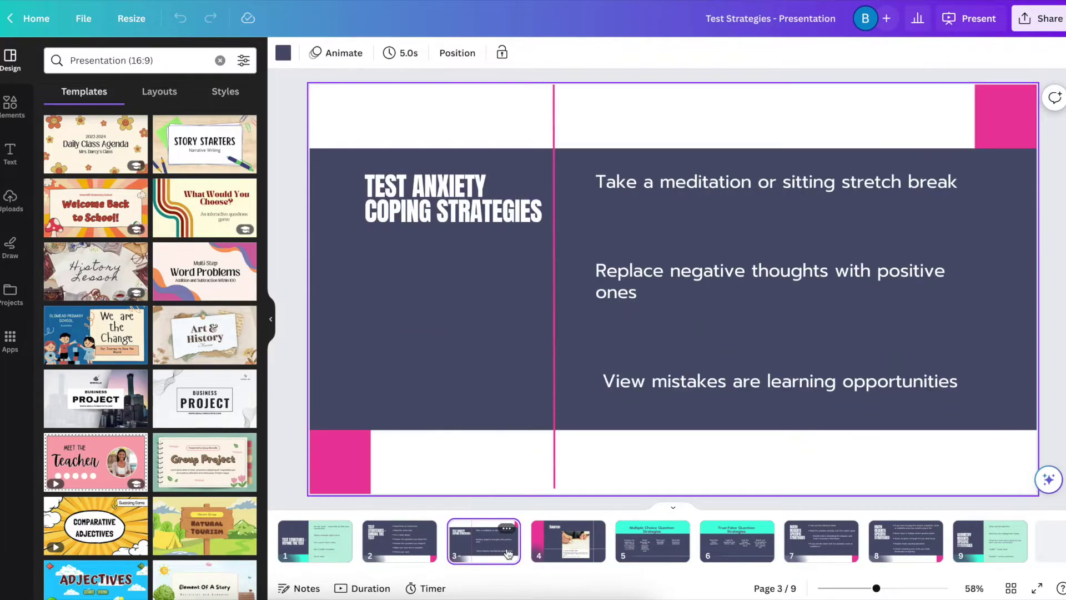
pyautogui.click(572, 555)
pyautogui.click(652, 547)
pyautogui.click(736, 547)
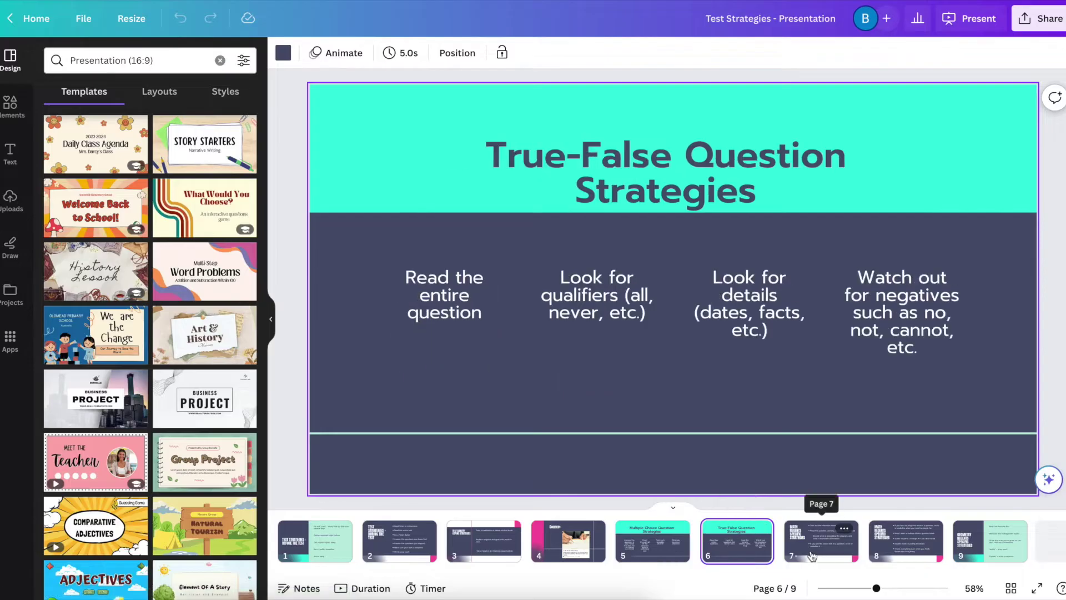
pyautogui.click(811, 555)
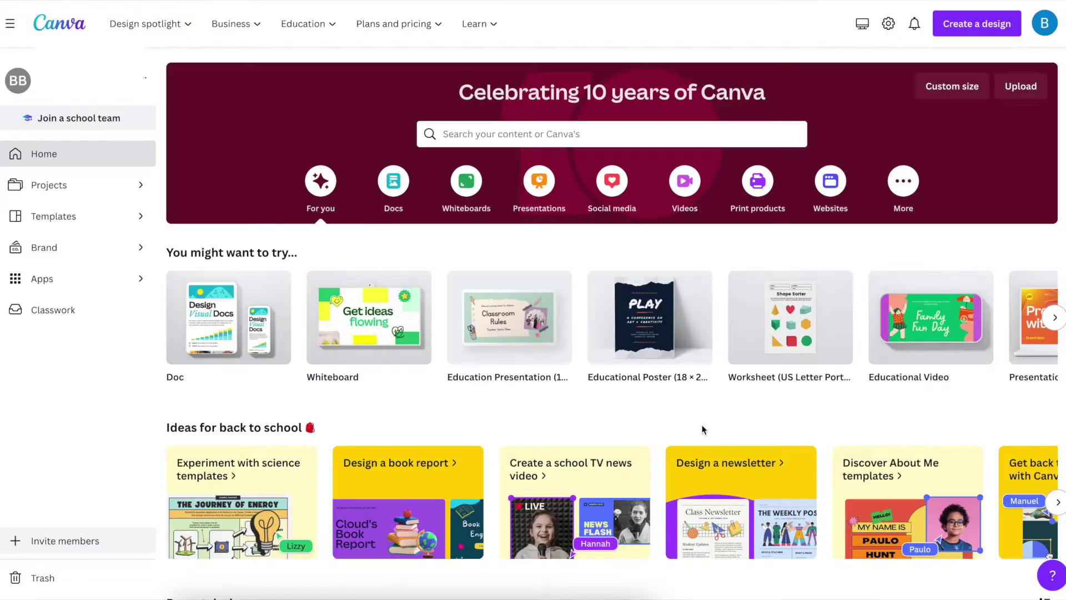
# Look through the Ideas for back to school suggestions and the recent designs on the home page
pyautogui.scroll(-3, 703, 429)
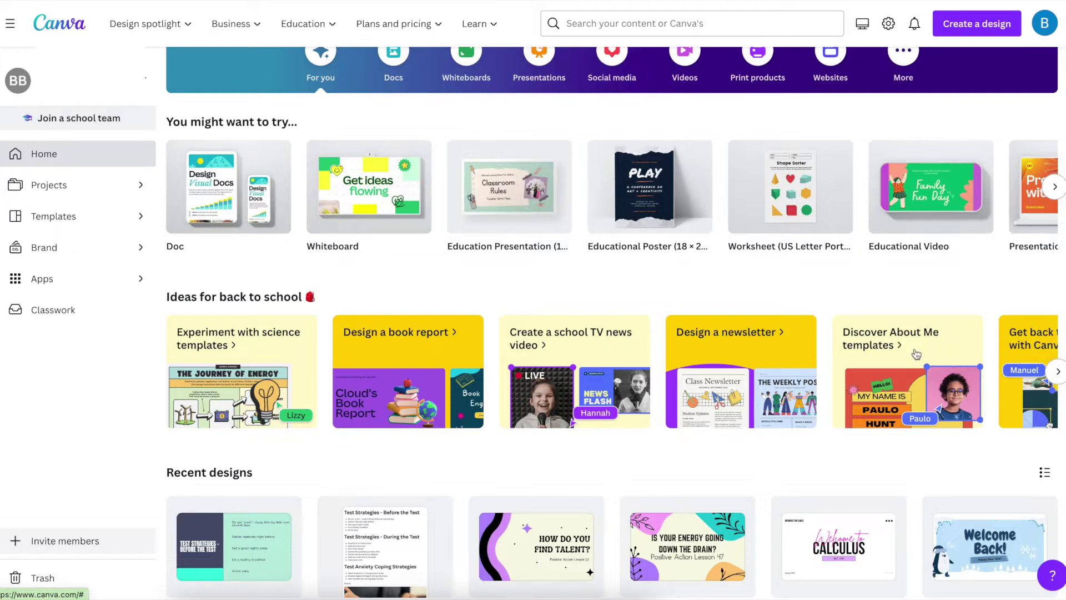
pyautogui.click(1057, 371)
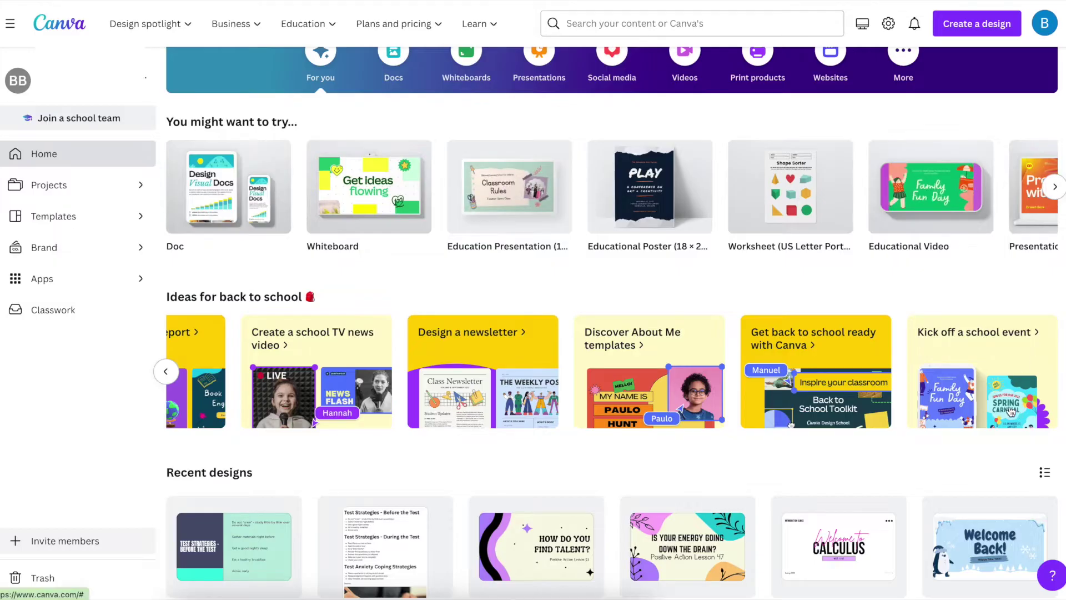
pyautogui.scroll(1, 994, 412)
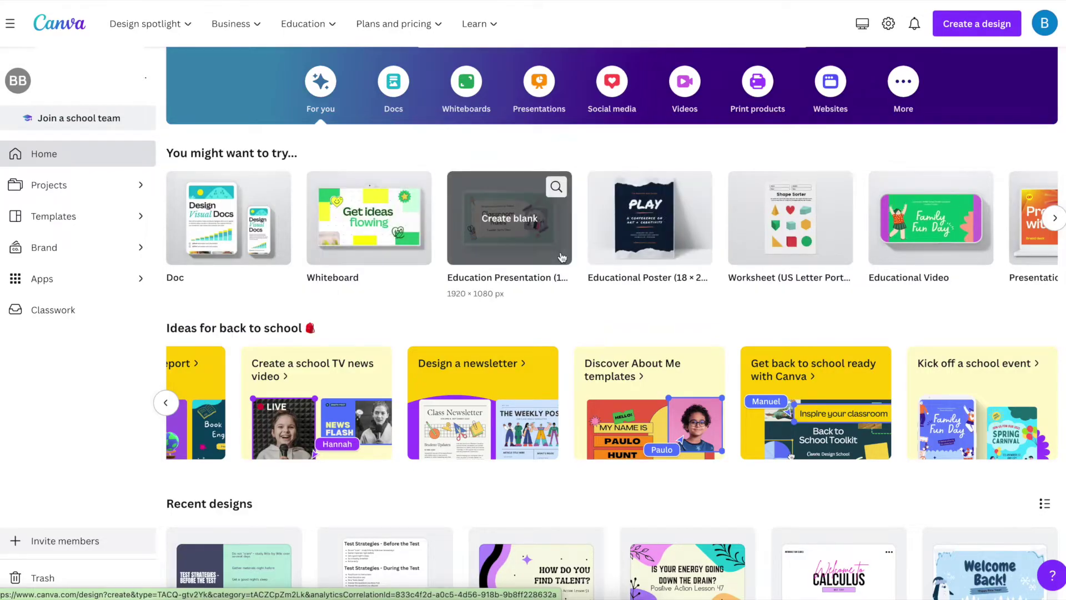
pyautogui.scroll(3, 522, 237)
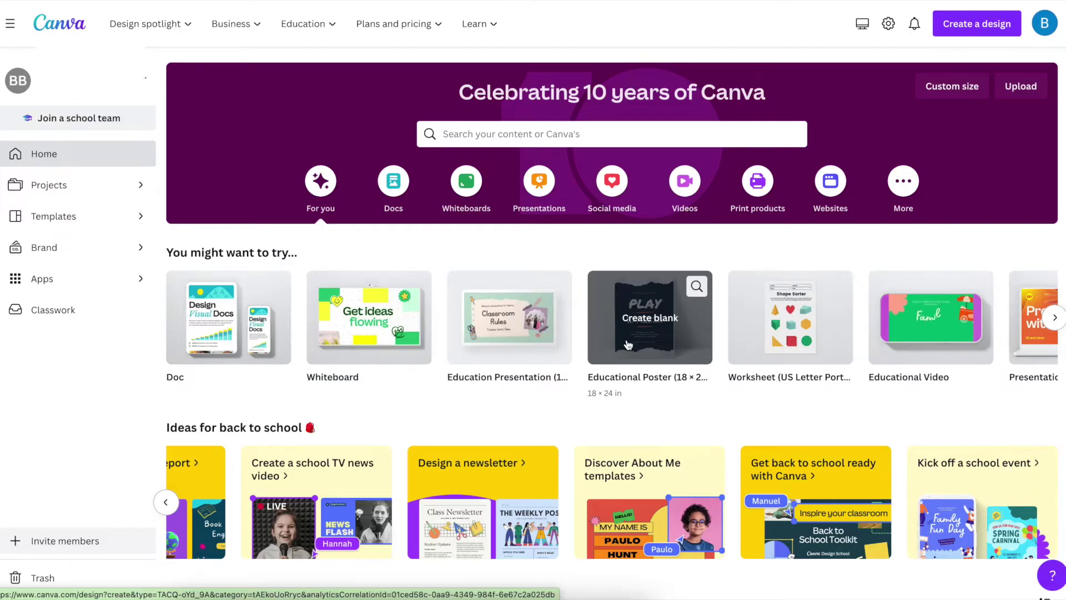
# Show the Presentations category and browse its presentation, brainstorm and game template sections
pyautogui.click(537, 186)
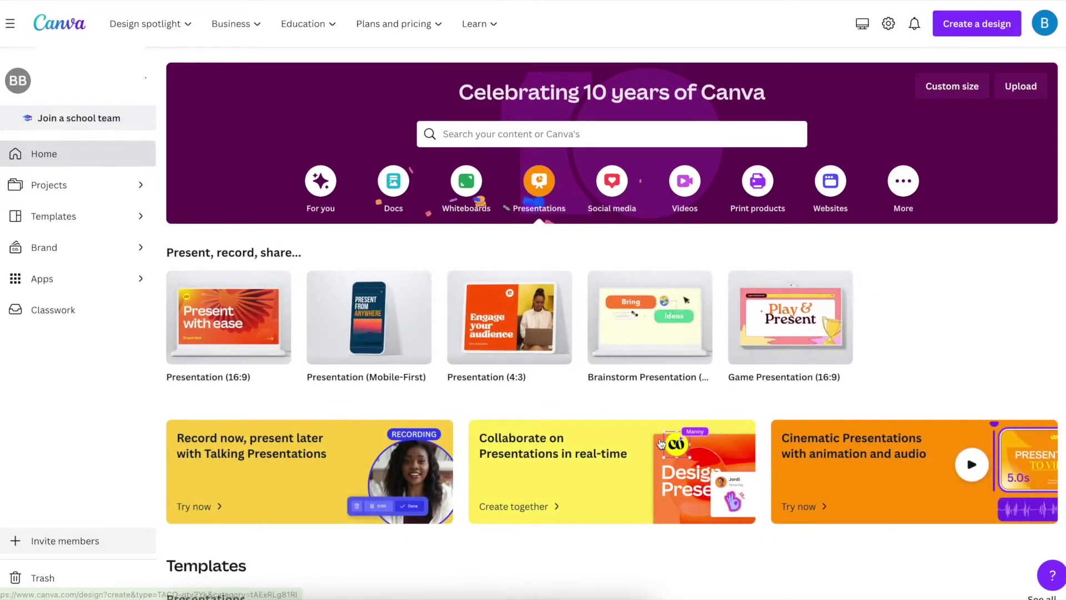
pyautogui.scroll(-3, 619, 542)
pyautogui.scroll(-3, 911, 322)
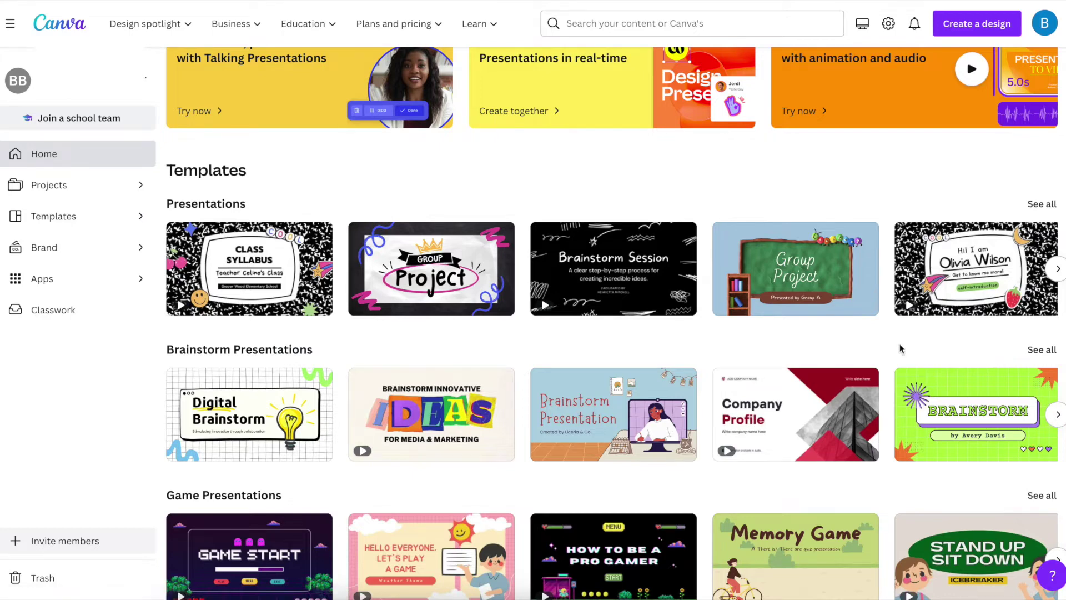
pyautogui.scroll(-1, 899, 348)
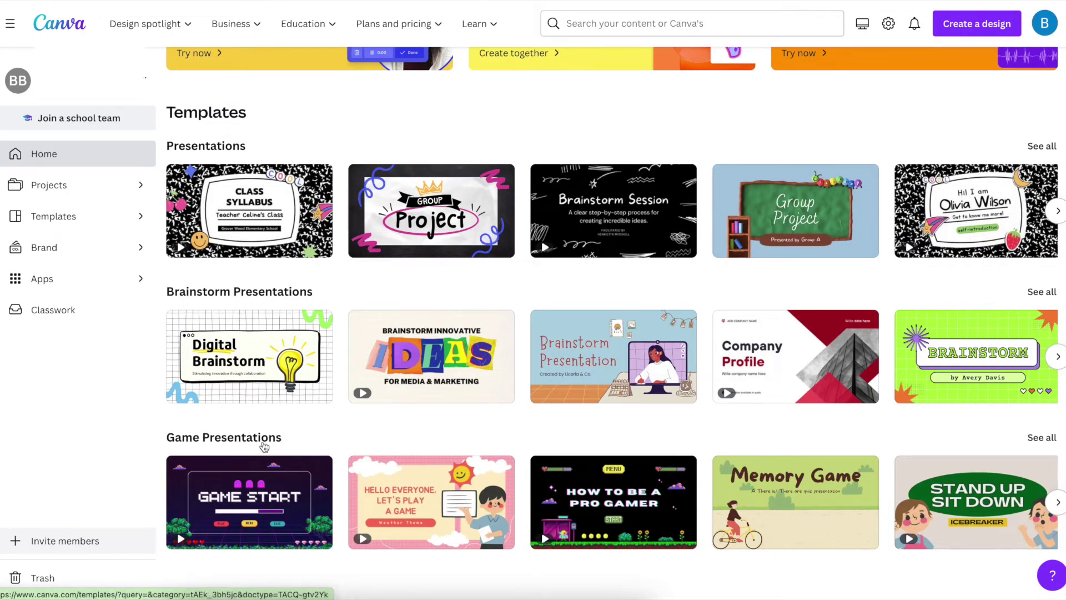
pyautogui.scroll(8, 265, 447)
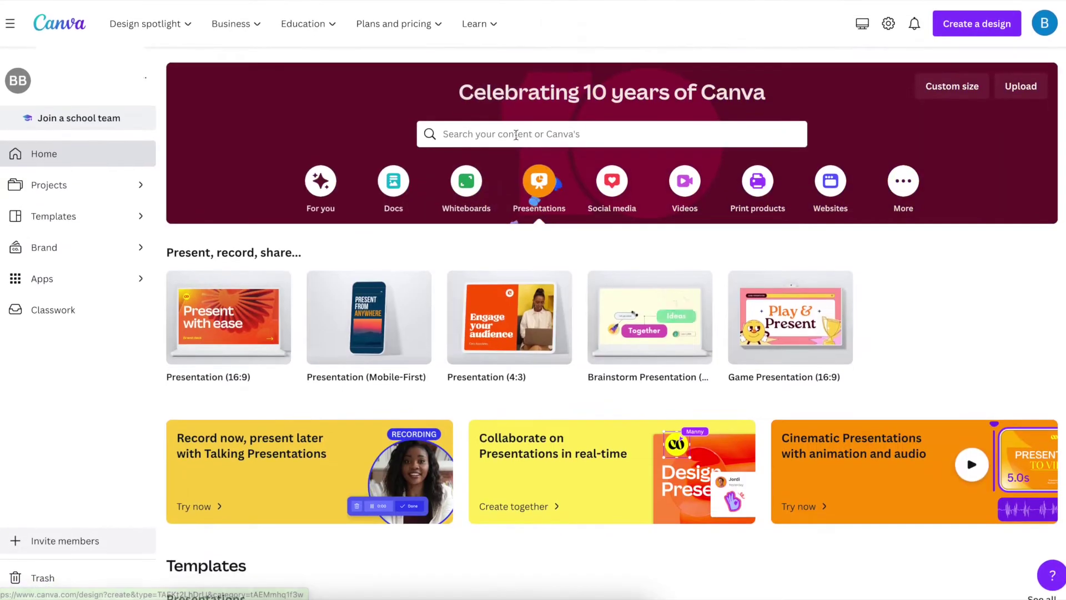
# Search the templates for "back to school" and browse the results
pyautogui.click(461, 136)
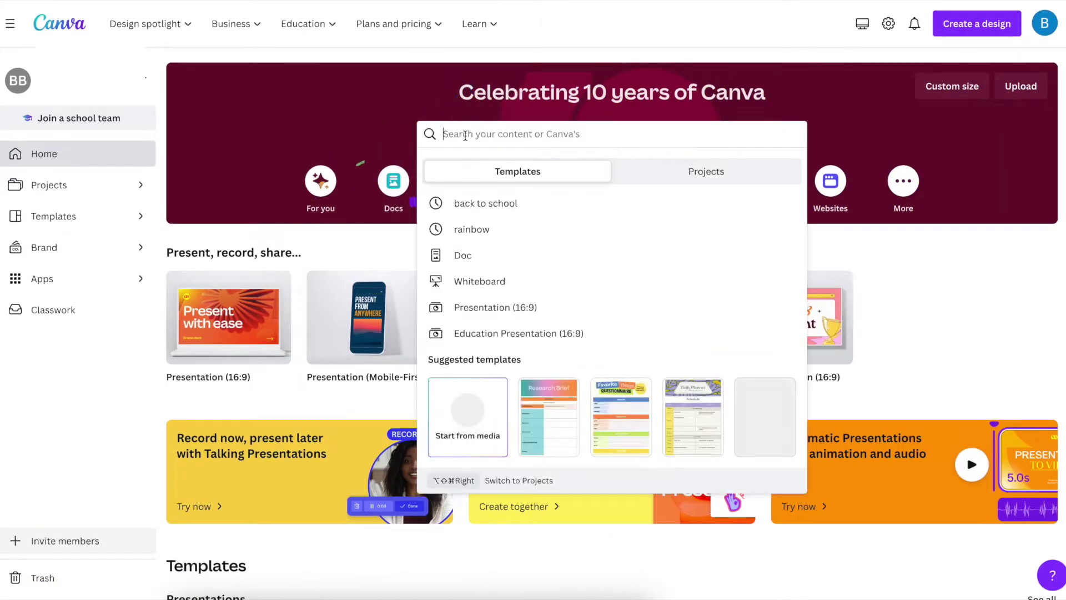
pyautogui.write('back to school')
pyautogui.press('Return')
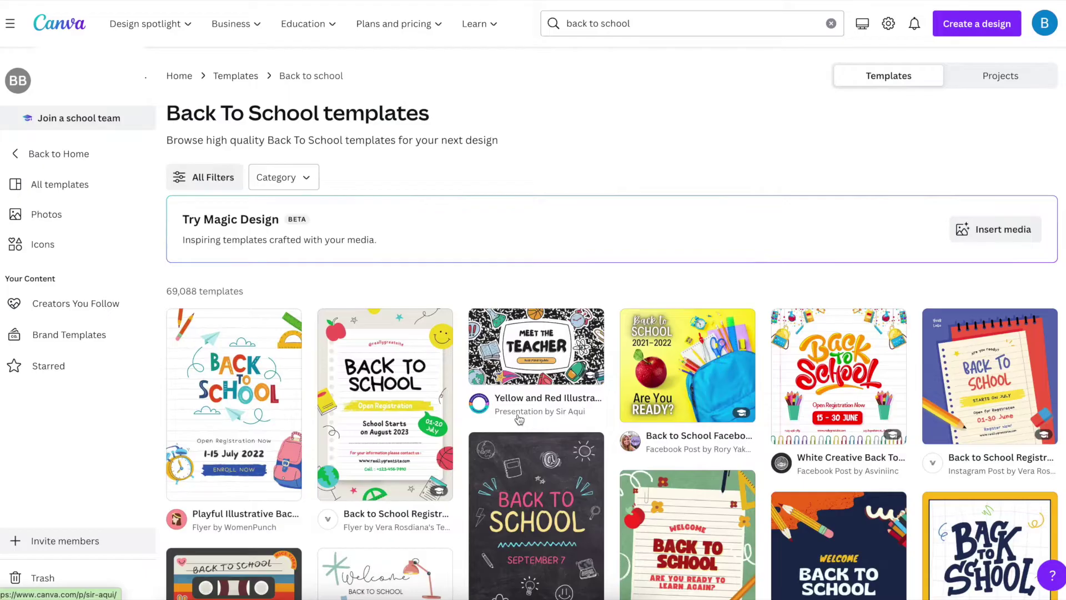
pyautogui.scroll(-5, 414, 497)
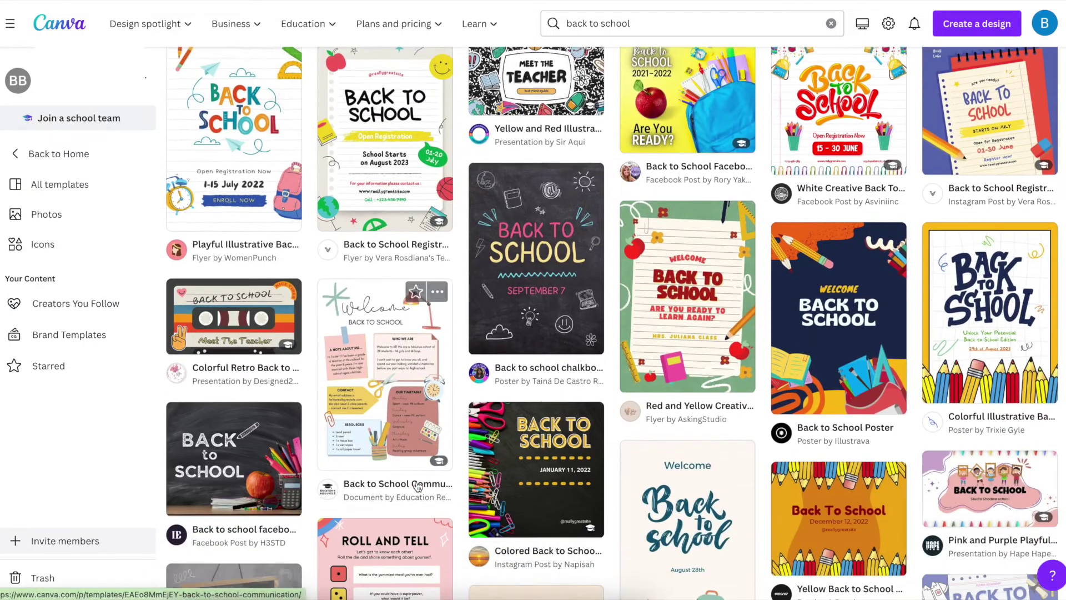
pyautogui.scroll(-3, 417, 486)
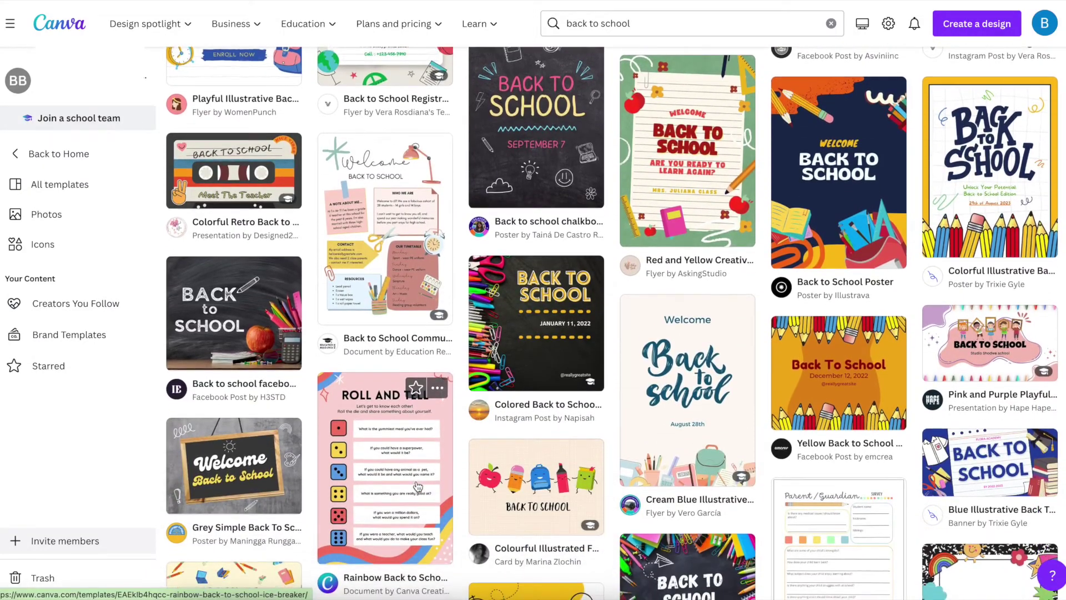
pyautogui.scroll(-4, 418, 487)
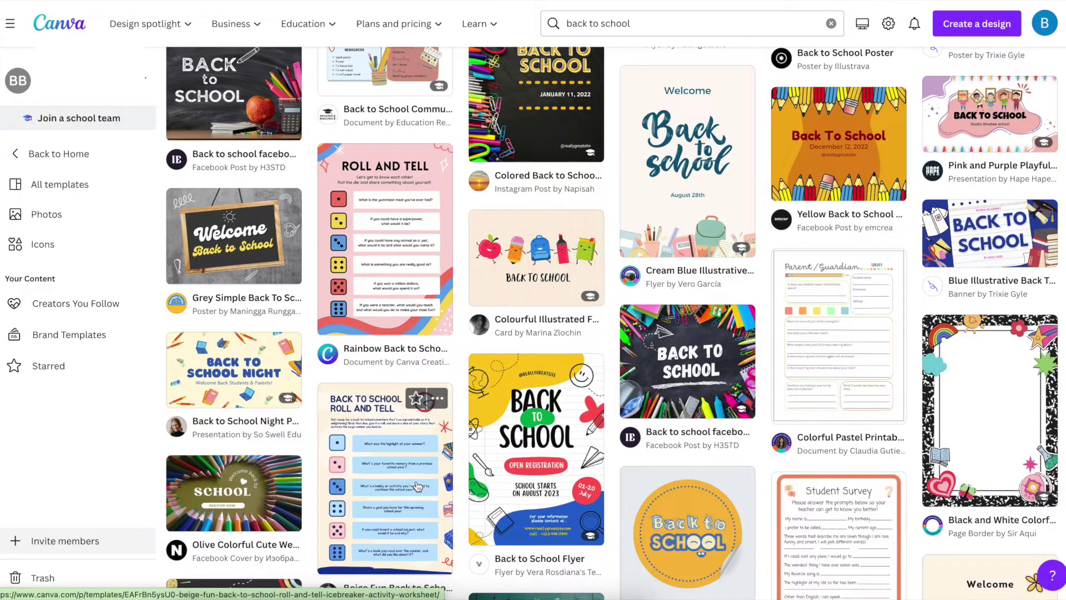
pyautogui.scroll(10, 418, 486)
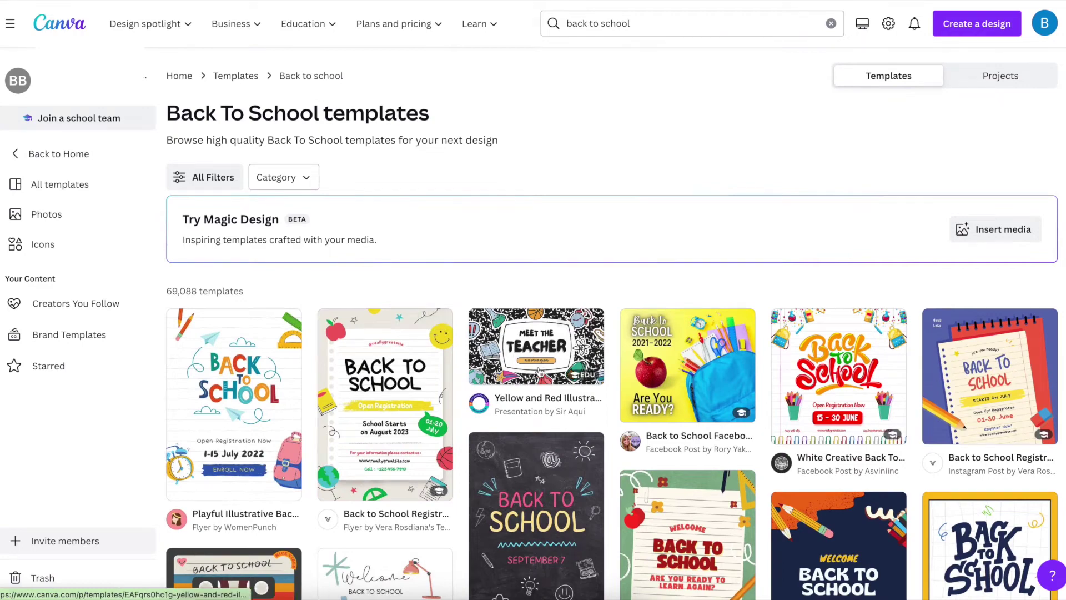
# Preview the Yellow and Red Illustrative Back to School Meet the Teacher template and look through its page thumbnails
pyautogui.click(534, 349)
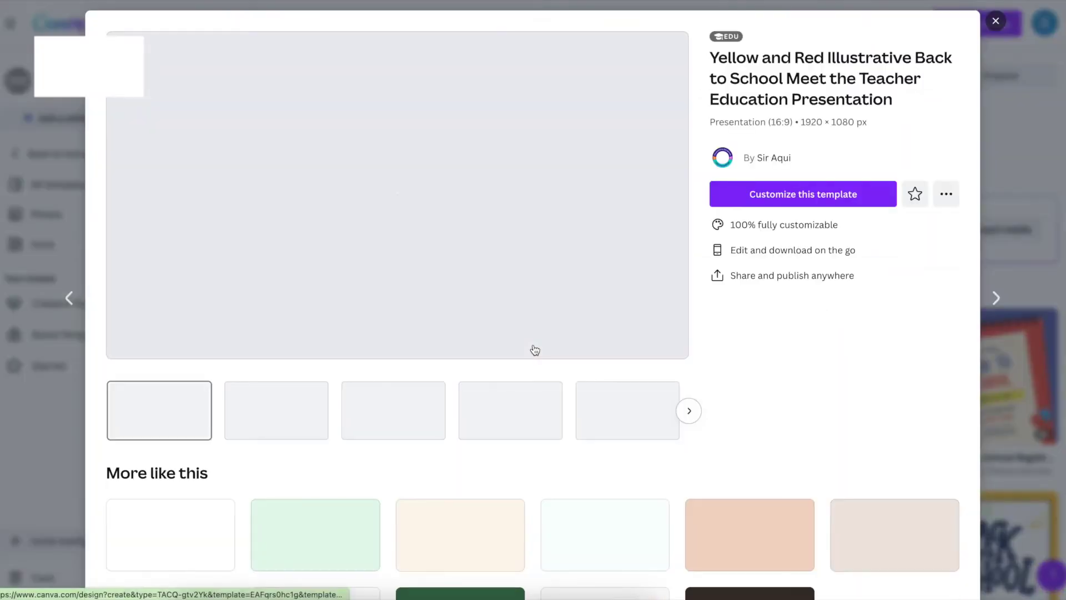
pyautogui.hscroll(10, 210, 413)
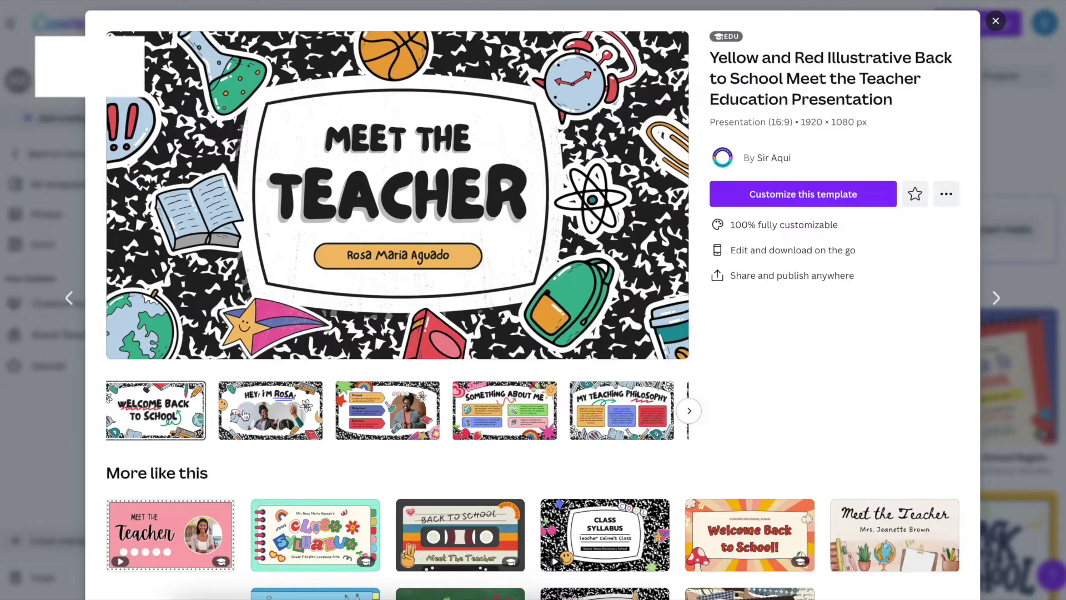
pyautogui.hscroll(-10, 252, 416)
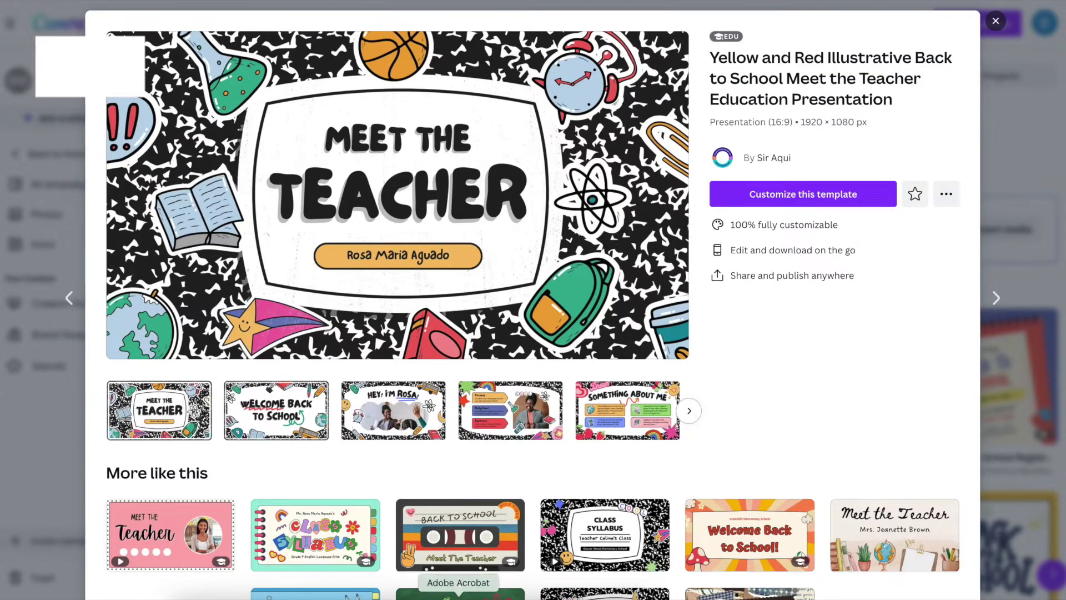
# Preview the Colorful Retro Back to School Meet the Teacher Presentation from the similar templates
pyautogui.click(492, 545)
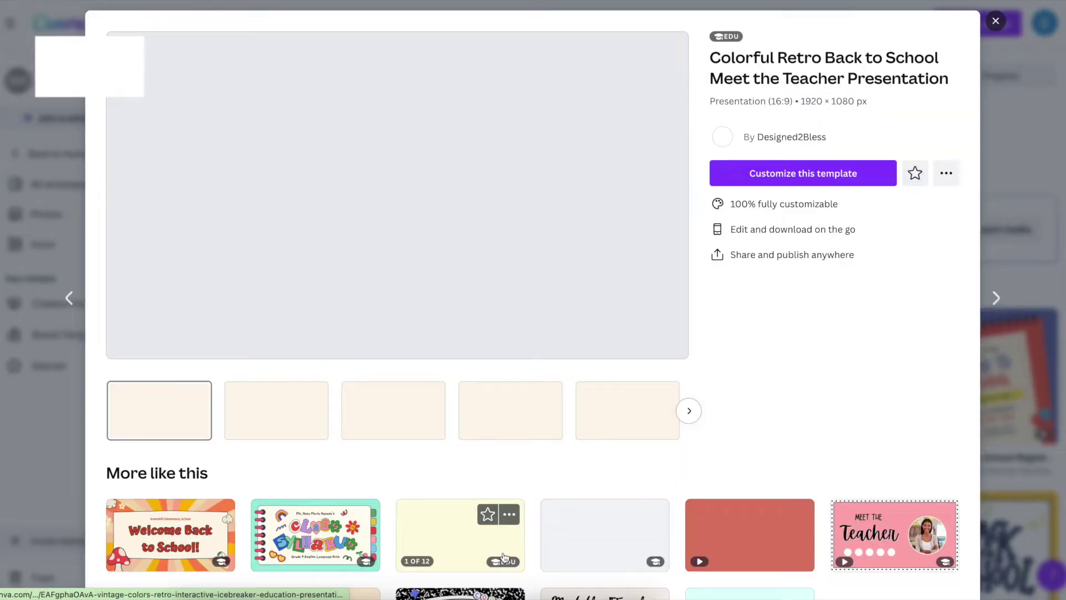
pyautogui.scroll(-4, 535, 528)
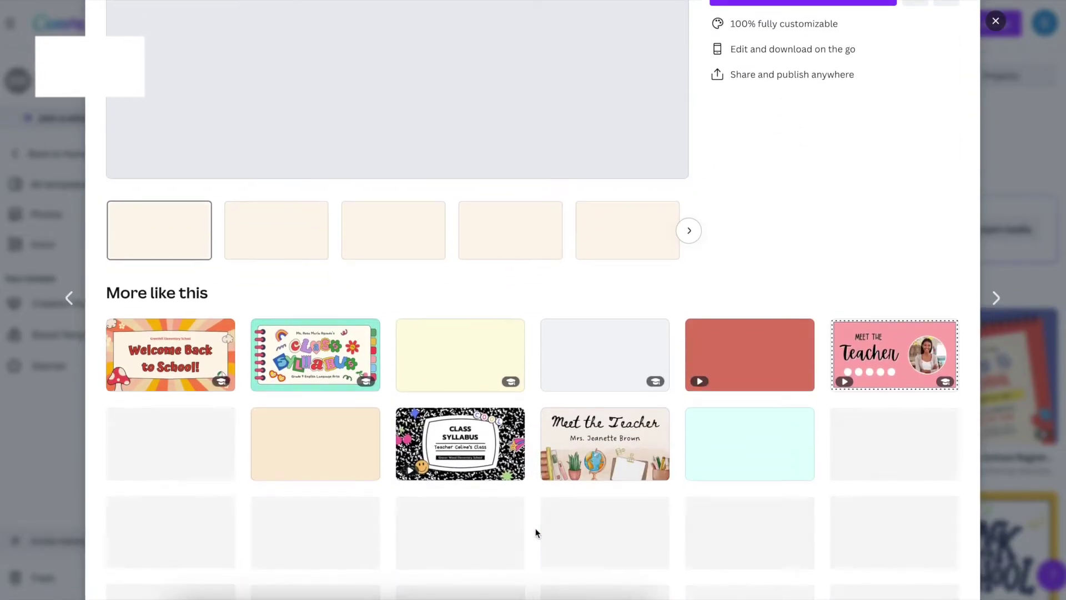
pyautogui.scroll(4, 535, 527)
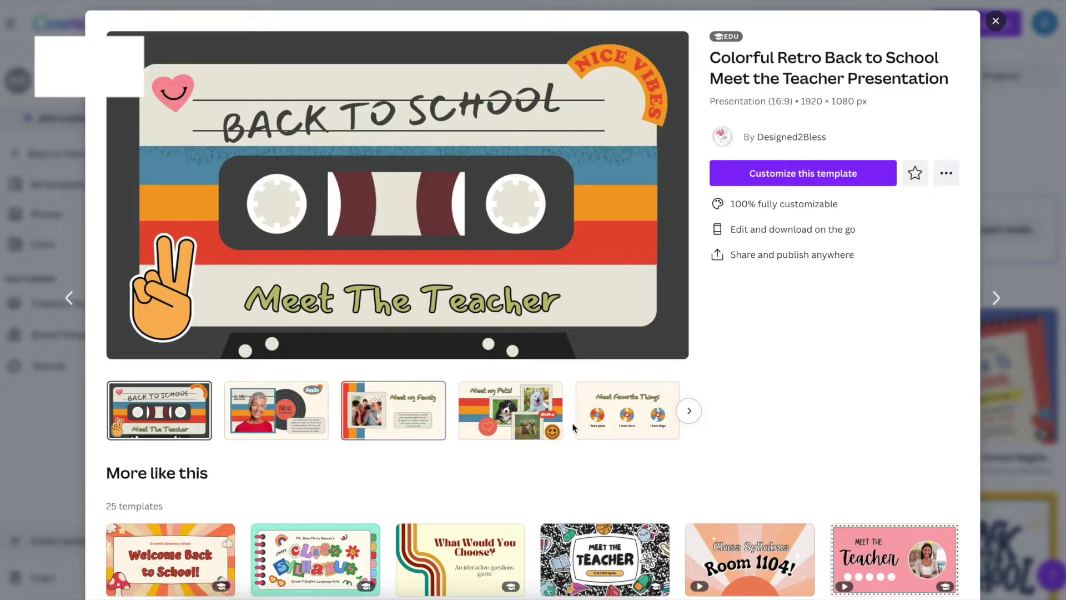
# Open the Colorful Retro Meet the Teacher template for customizing and apply all 10 of its pages to the design
pyautogui.click(768, 178)
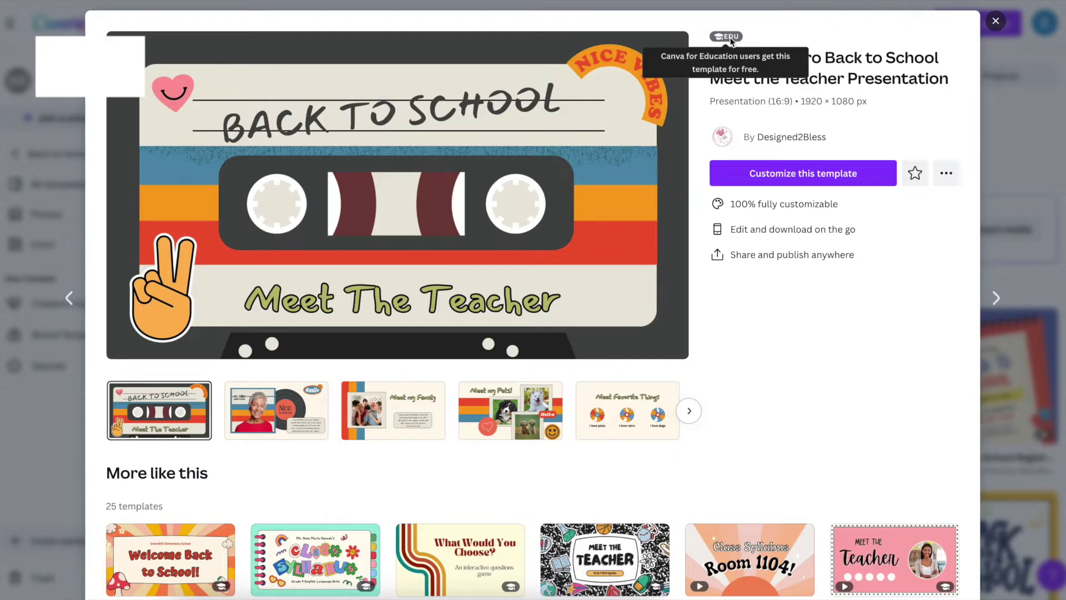
pyautogui.click(802, 173)
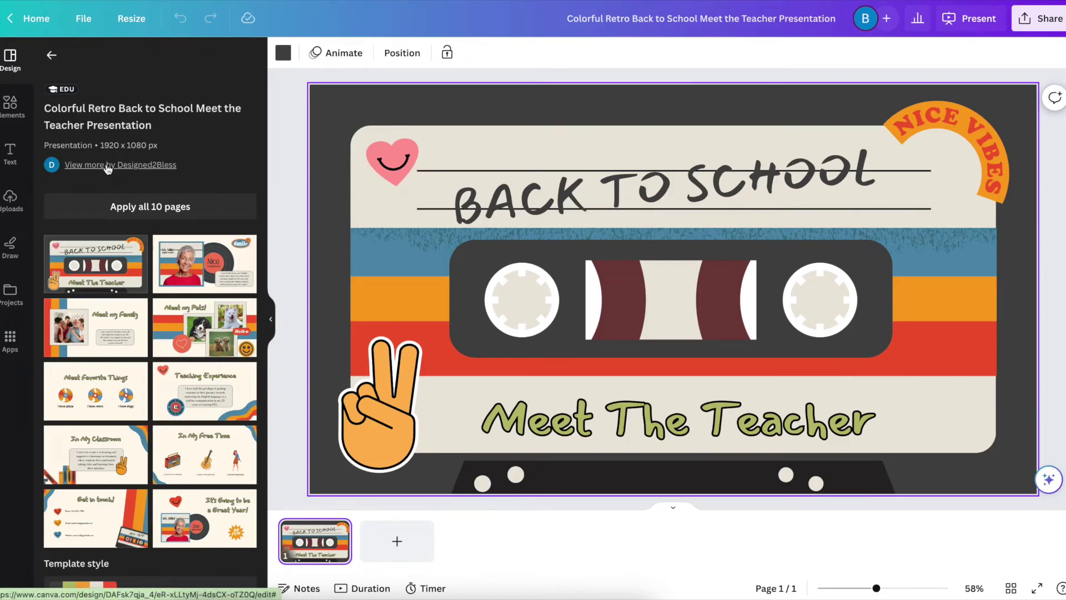
pyautogui.scroll(-3, 108, 169)
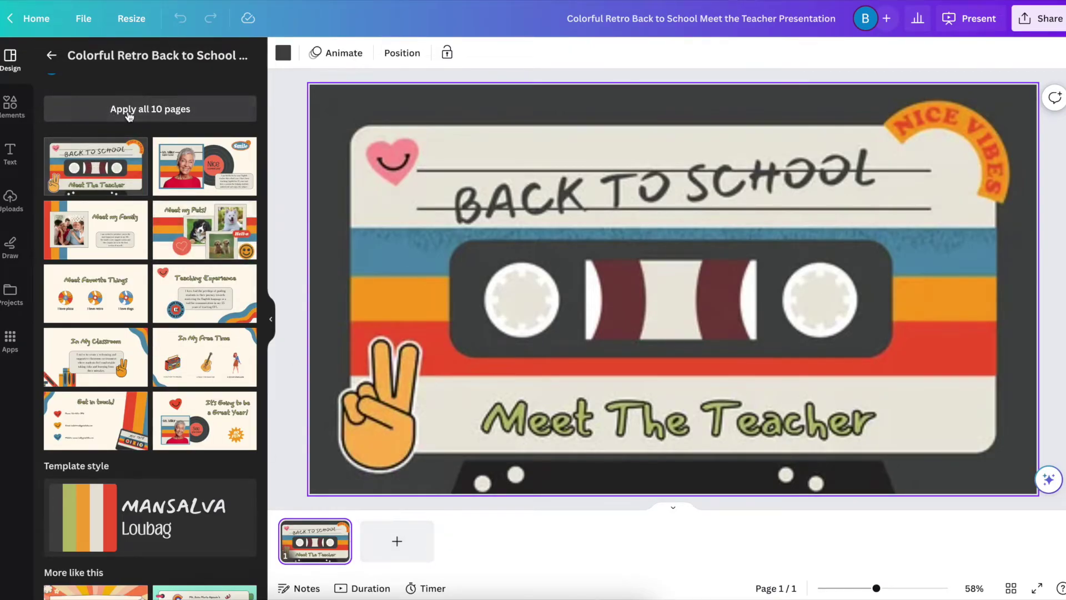
pyautogui.scroll(2, 163, 209)
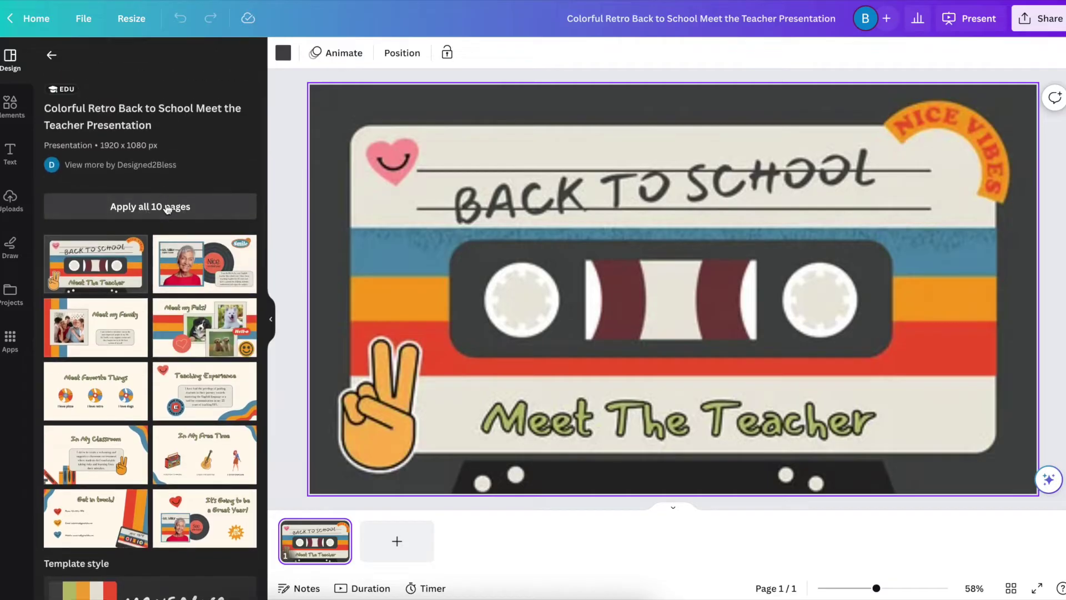
pyautogui.click(167, 207)
# Shuffle the Mansalva and Loubag template style's colours twice and apply the resulting style to all pages
pyautogui.scroll(-3, 180, 244)
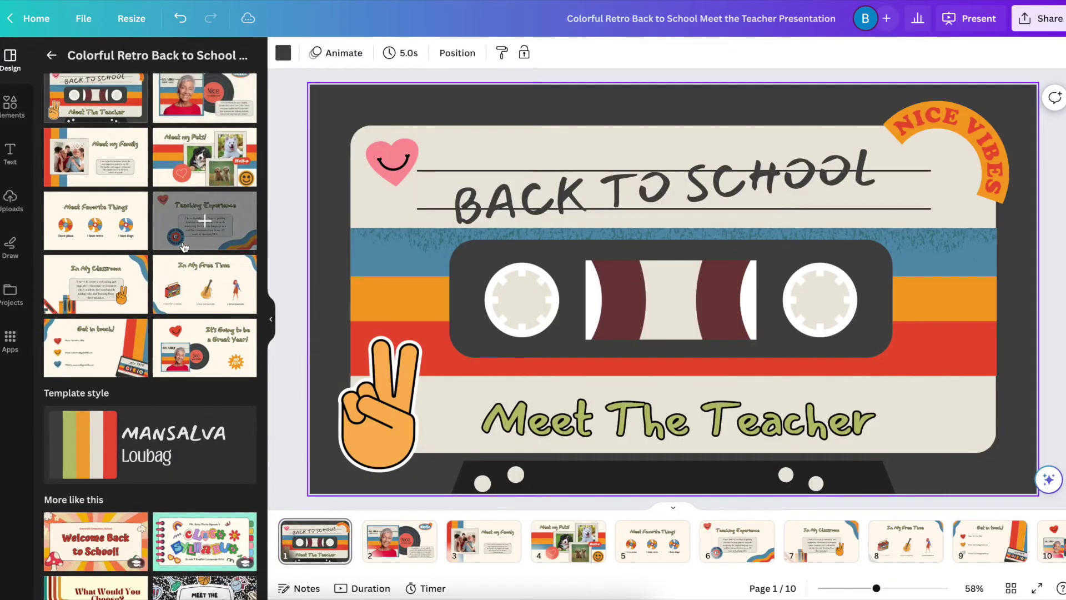
pyautogui.scroll(-3, 79, 291)
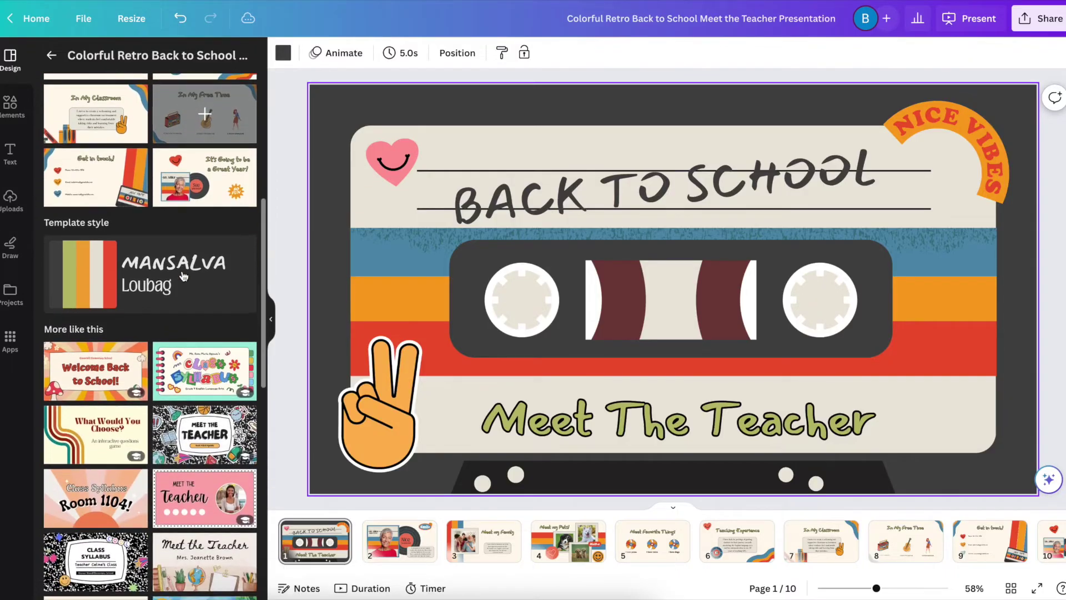
pyautogui.click(77, 286)
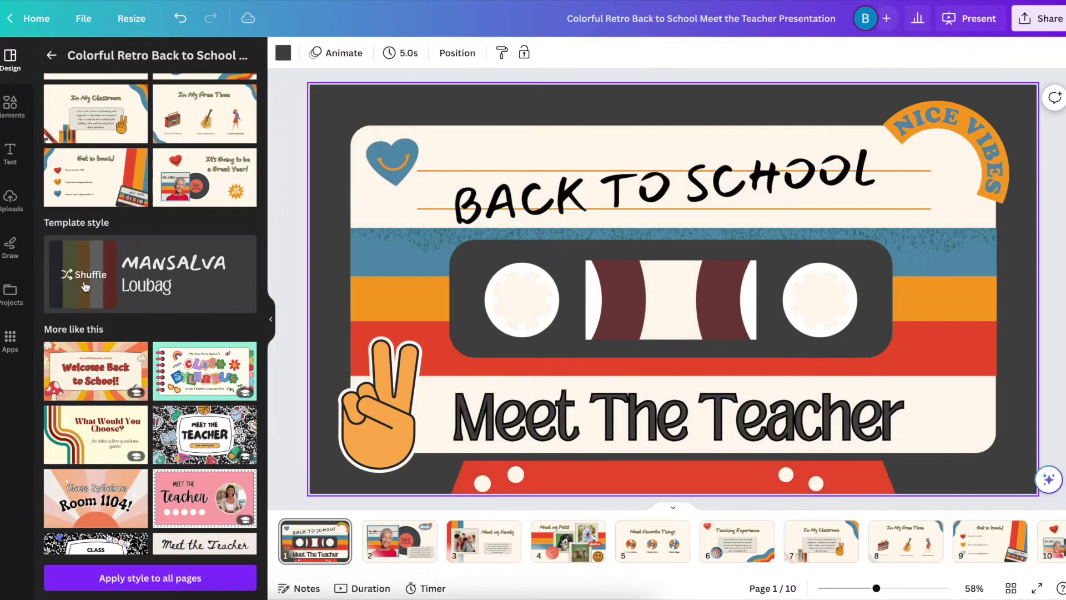
pyautogui.click(87, 281)
pyautogui.click(211, 582)
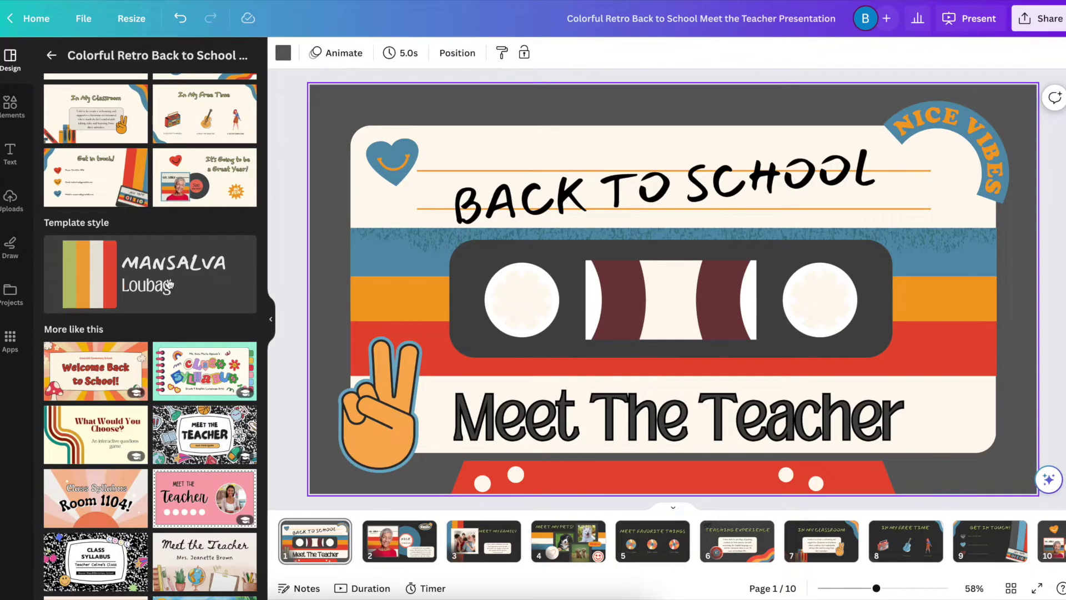
# Browse the similar templates suggested for the Colorful Retro presentation down to the end of the list
pyautogui.scroll(-3, 189, 301)
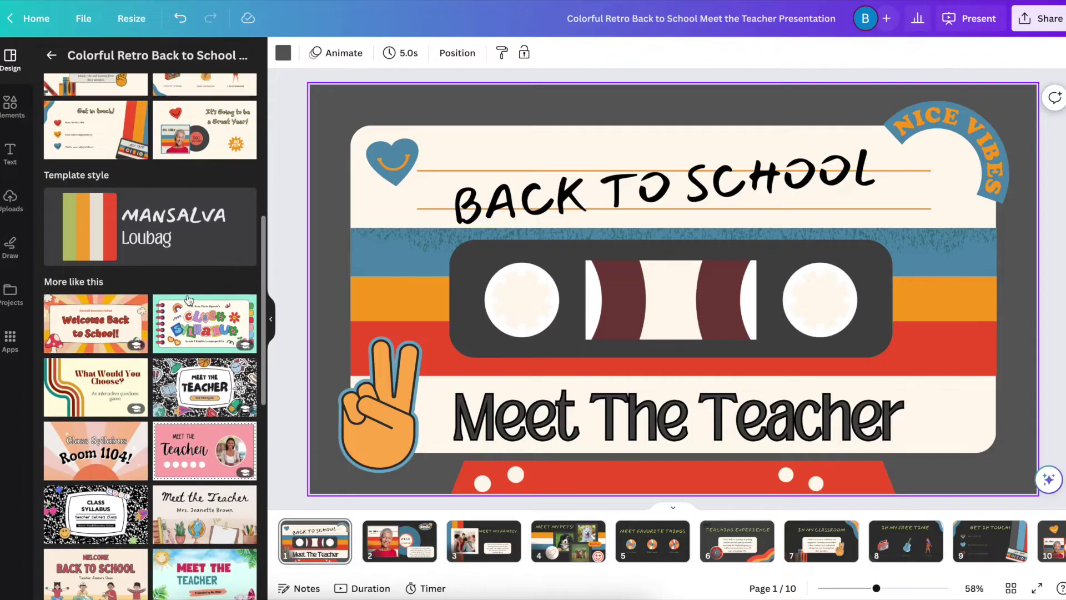
pyautogui.scroll(-2, 189, 300)
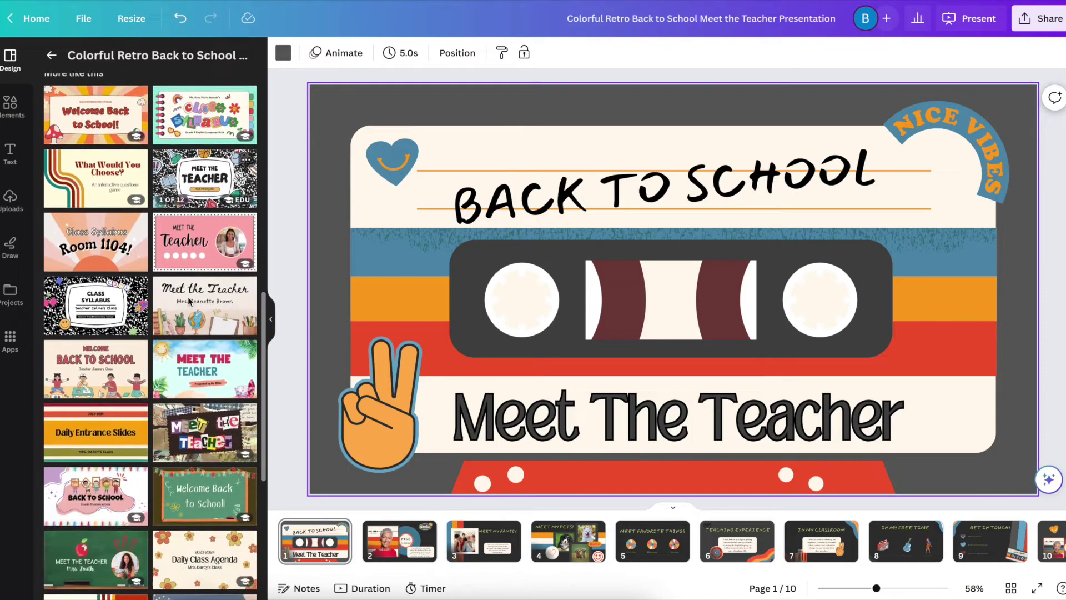
pyautogui.scroll(-5, 195, 353)
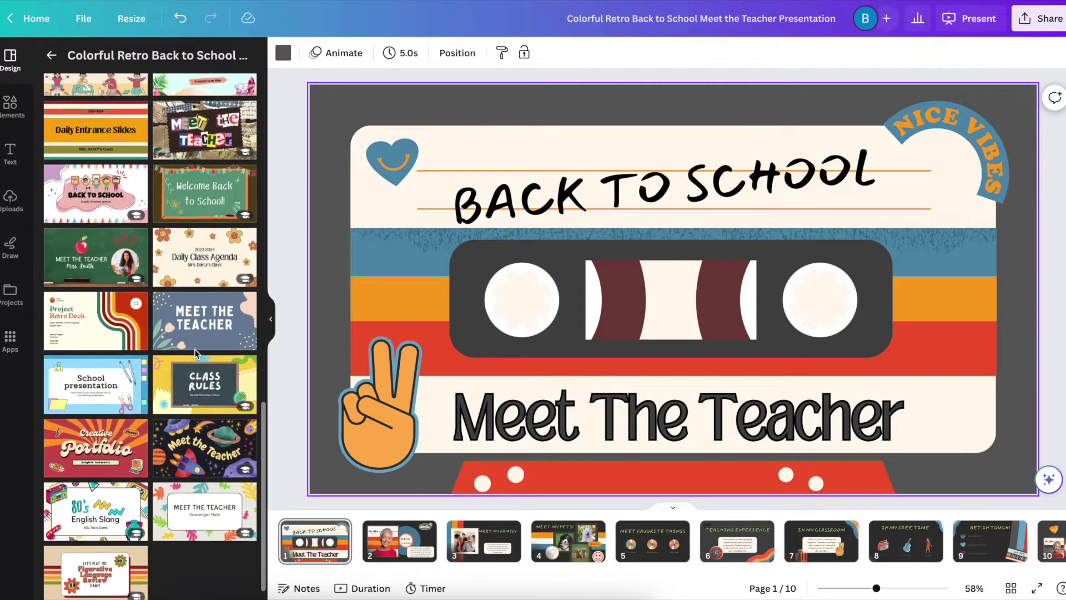
# Apply the Fun page animation, on both enter and exit, to all pages of the presentation
pyautogui.scroll(15, 195, 352)
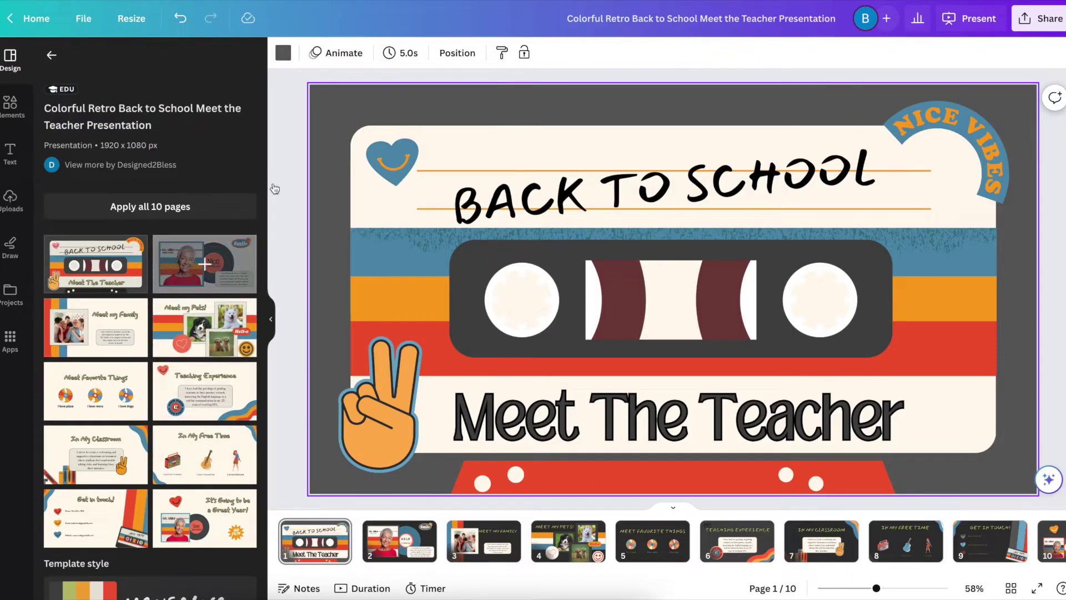
pyautogui.click(316, 98)
pyautogui.click(319, 100)
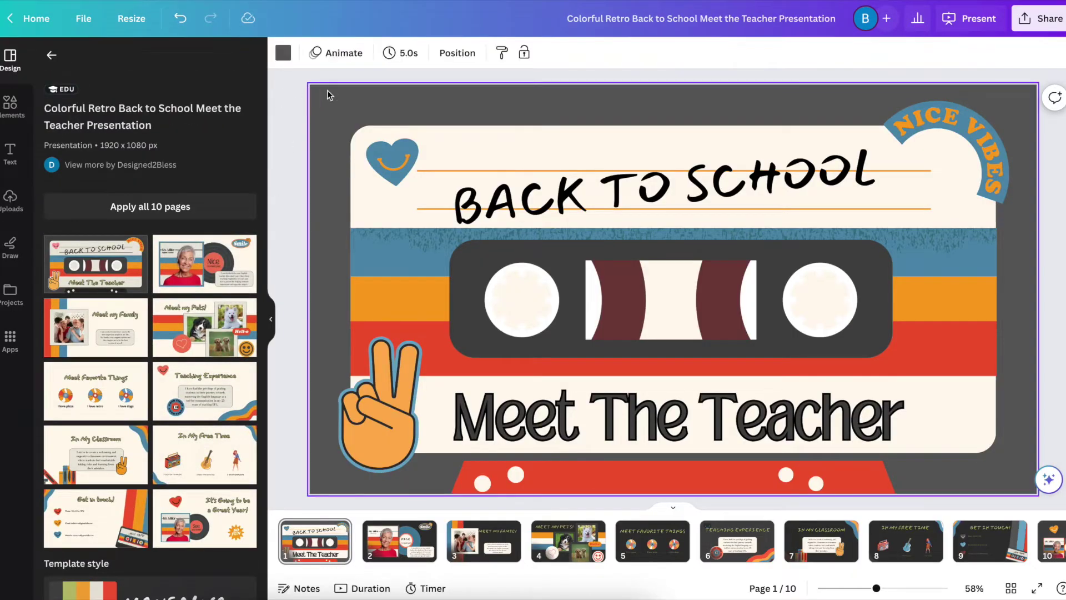
pyautogui.click(344, 54)
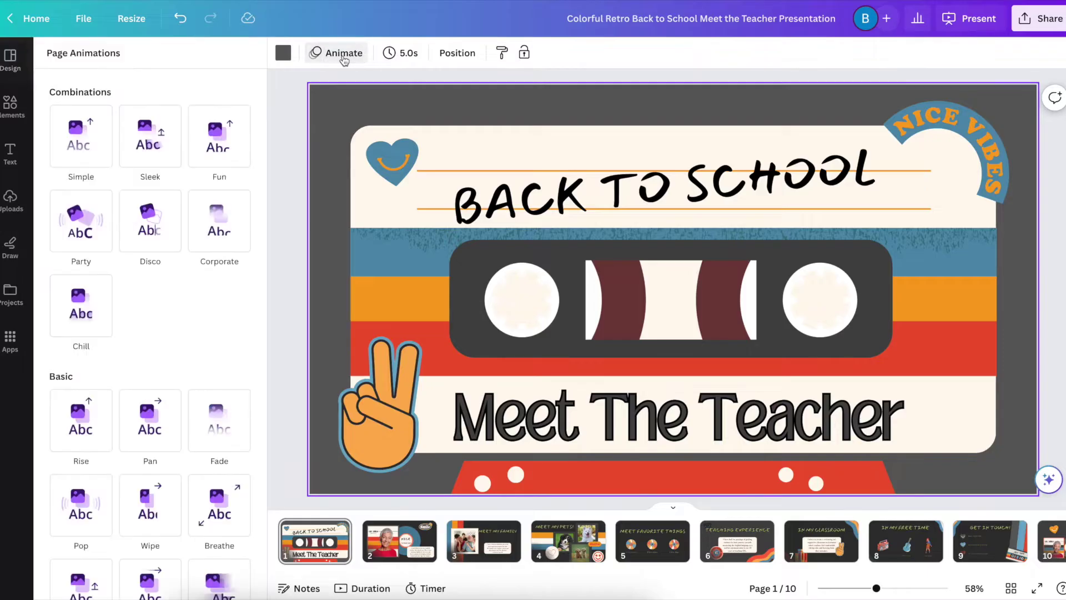
pyautogui.click(571, 214)
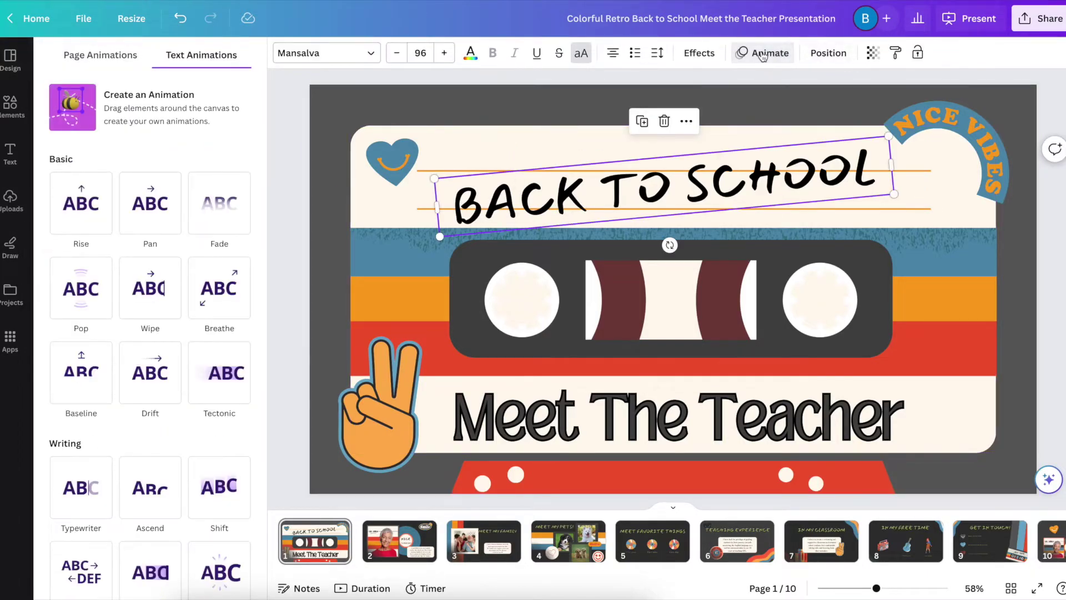
pyautogui.click(328, 134)
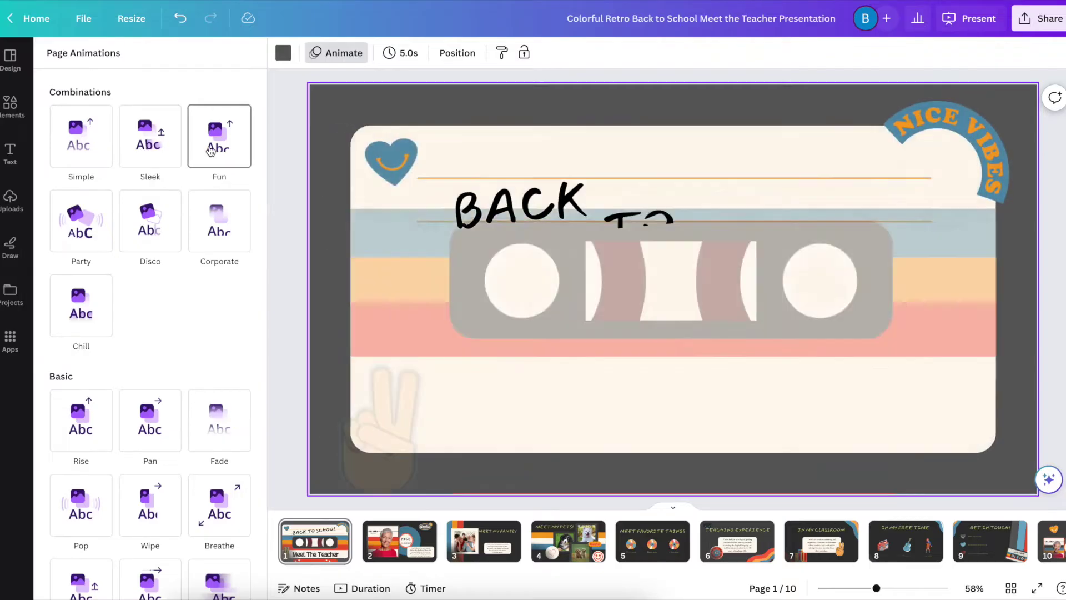
pyautogui.click(210, 151)
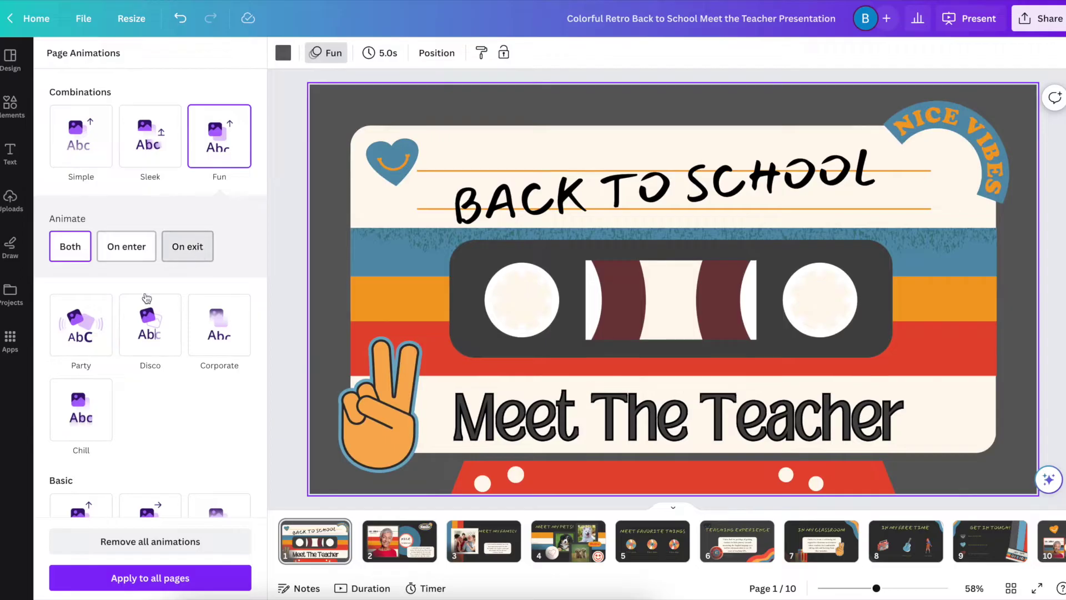
pyautogui.click(140, 582)
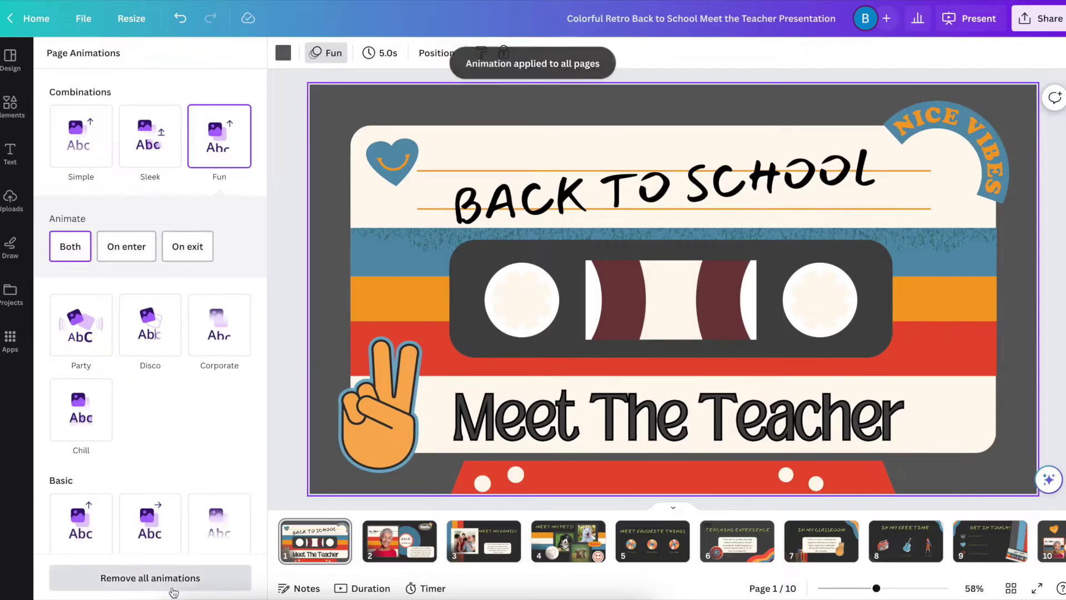
# Set the page timing to 5.5 seconds for all 10 pages and close the animation options
pyautogui.click(380, 53)
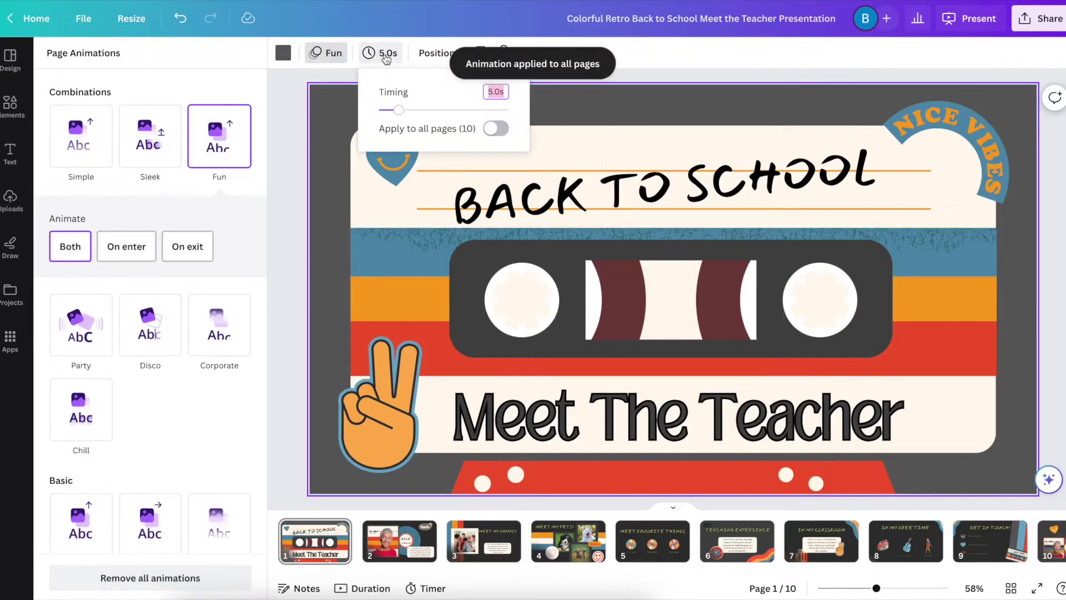
pyautogui.moveTo(421, 111); pyautogui.dragTo(402, 127)
pyautogui.click(494, 129)
pyautogui.click(562, 50)
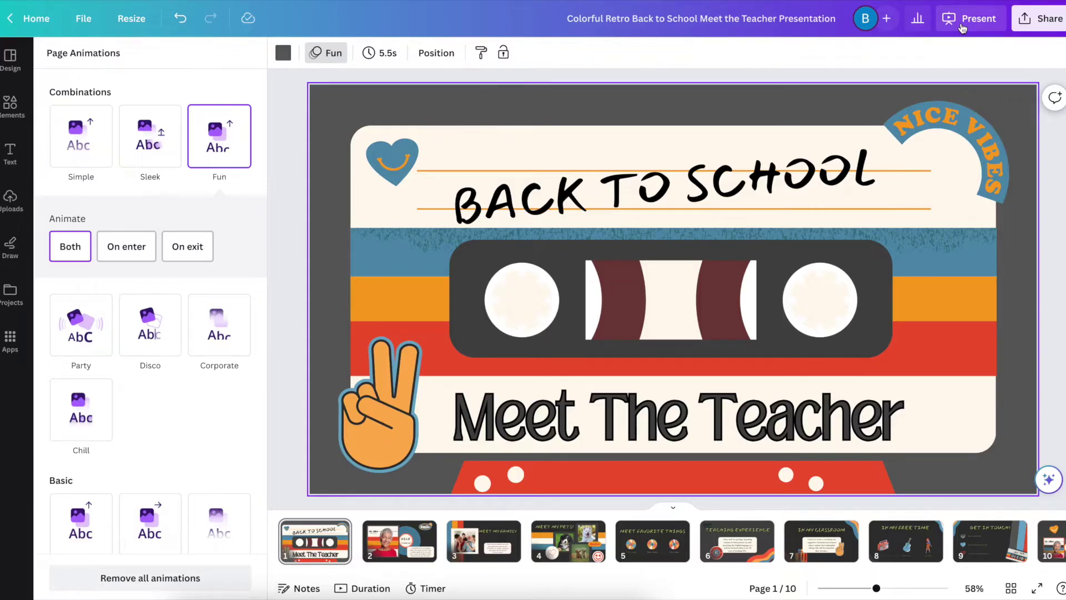
pyautogui.press('Escape')
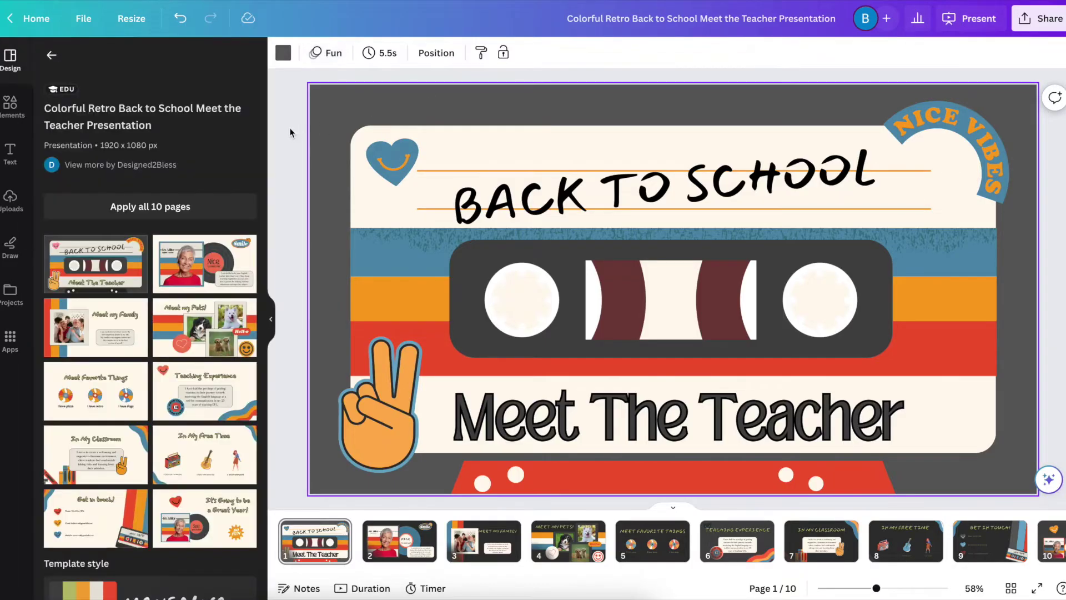
# Try recoloring the blue of the smiling heart on page 1 with the default solid pink, and undo the change
pyautogui.click(395, 175)
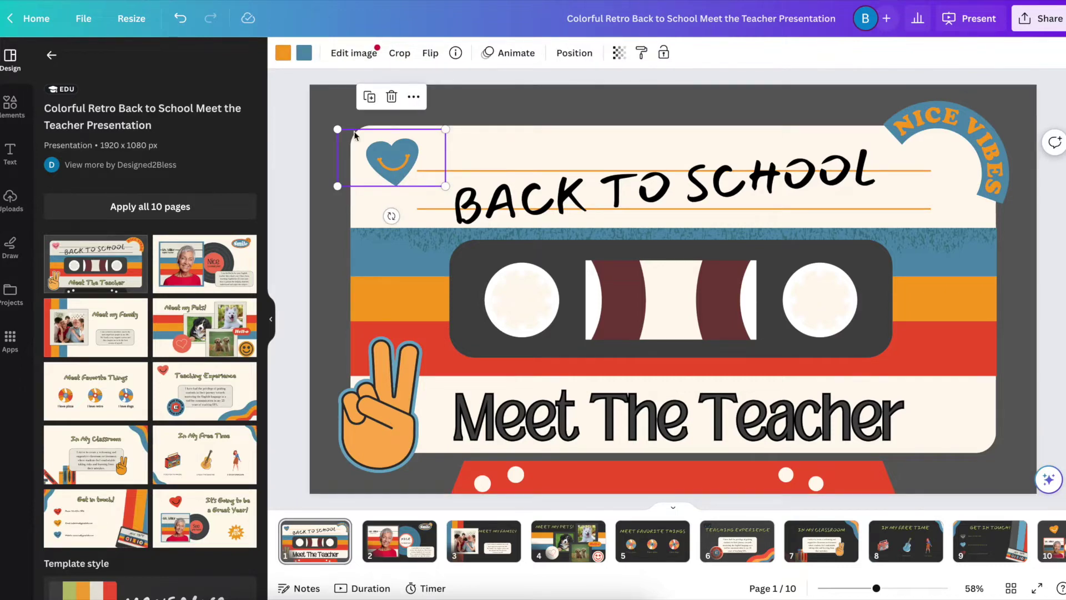
pyautogui.click(300, 62)
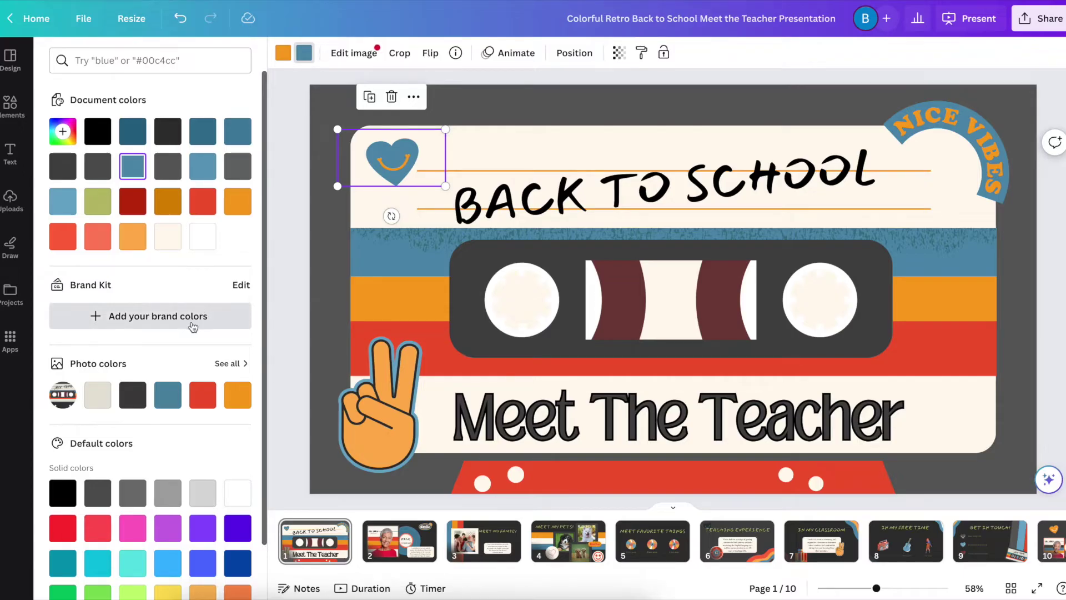
pyautogui.scroll(-1, 188, 317)
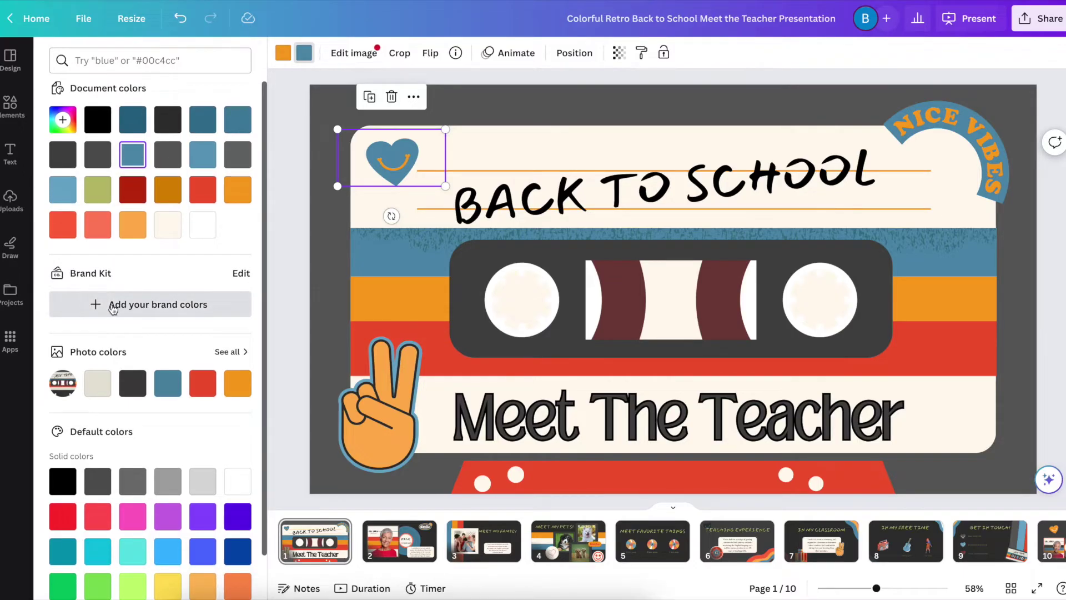
pyautogui.scroll(-1, 112, 309)
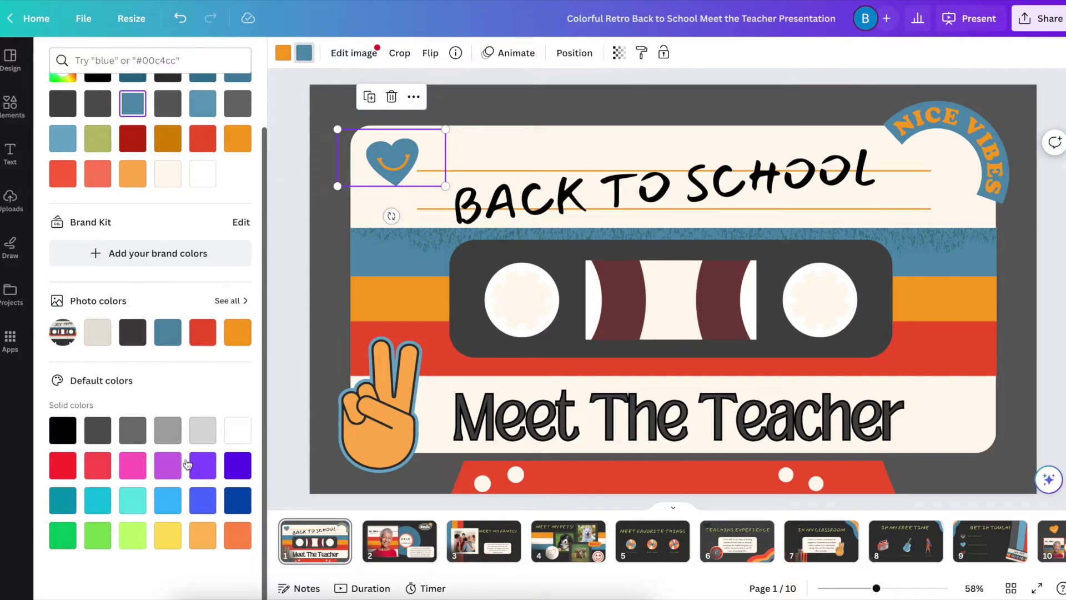
pyautogui.click(132, 467)
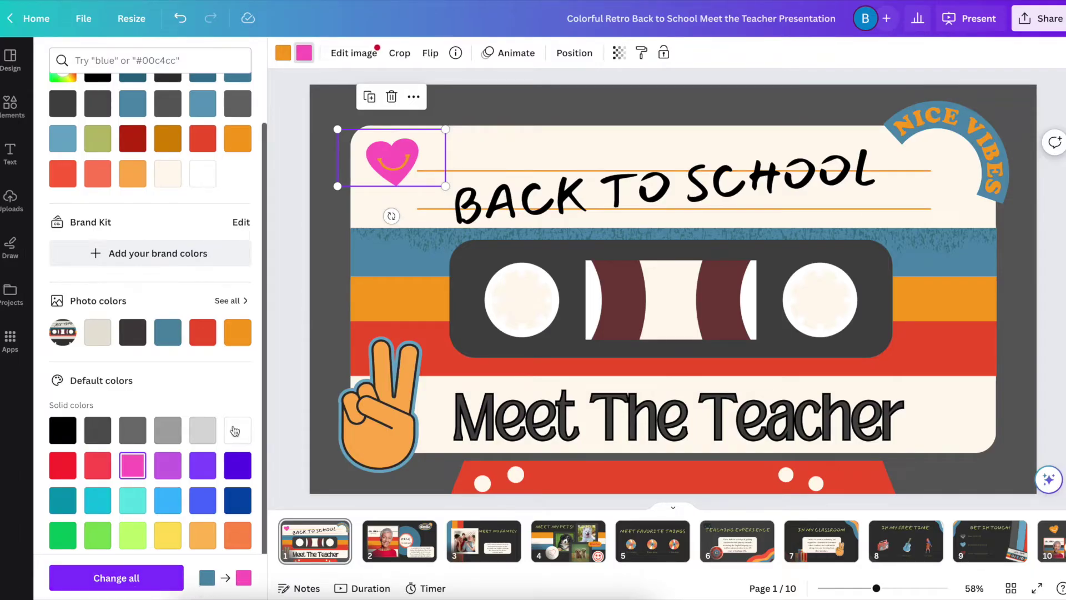
pyautogui.hotkey('ctrl', 'z')
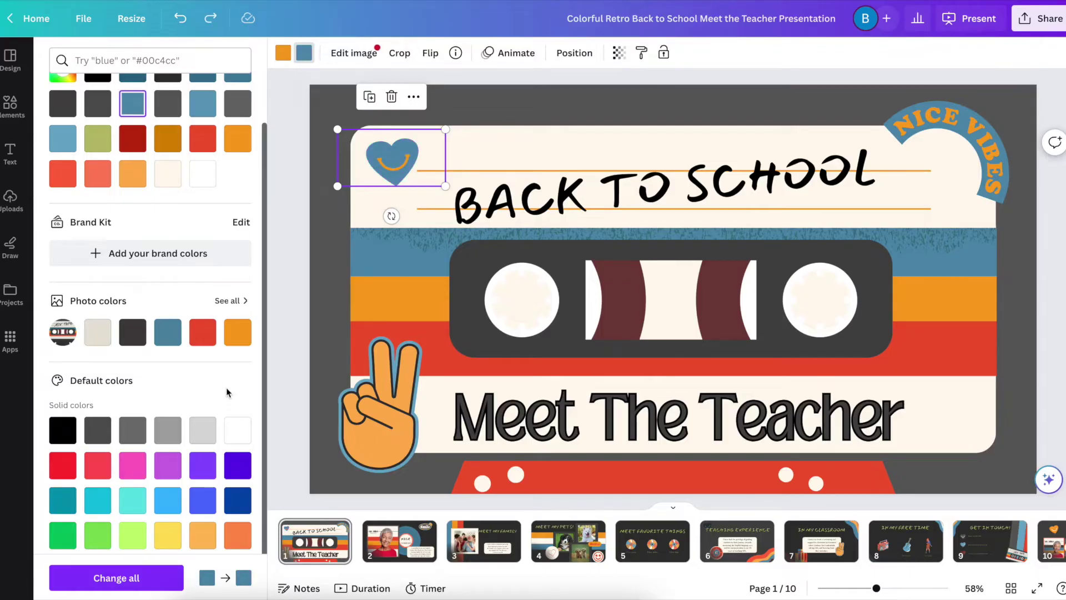
# Try custom colors on the heart, including purple #993BA8 and an eyedropper sample of #EBECF0, and undo them
pyautogui.scroll(2, 215, 381)
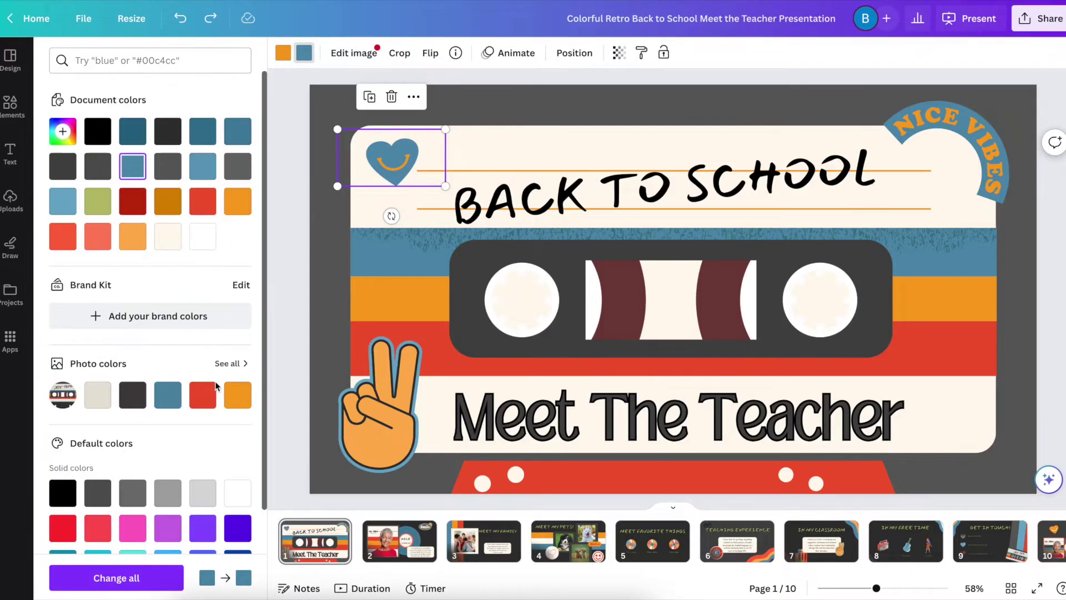
pyautogui.click(66, 138)
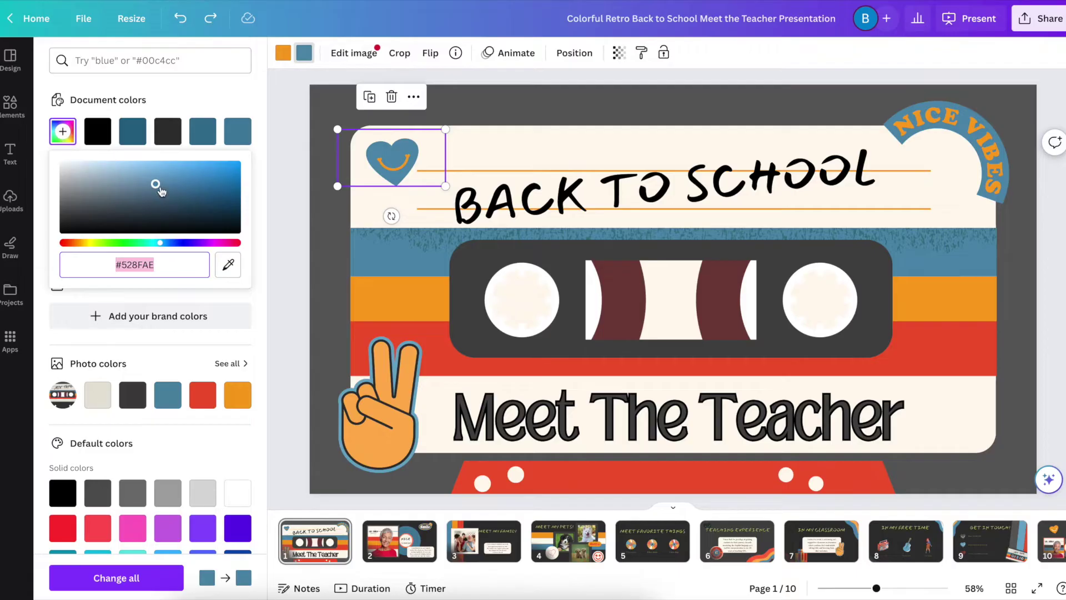
pyautogui.moveTo(160, 189)
pyautogui.mouseDown()
pyautogui.moveTo(195, 191)
pyautogui.moveTo(141, 181)
pyautogui.moveTo(177, 184)
pyautogui.mouseUp()
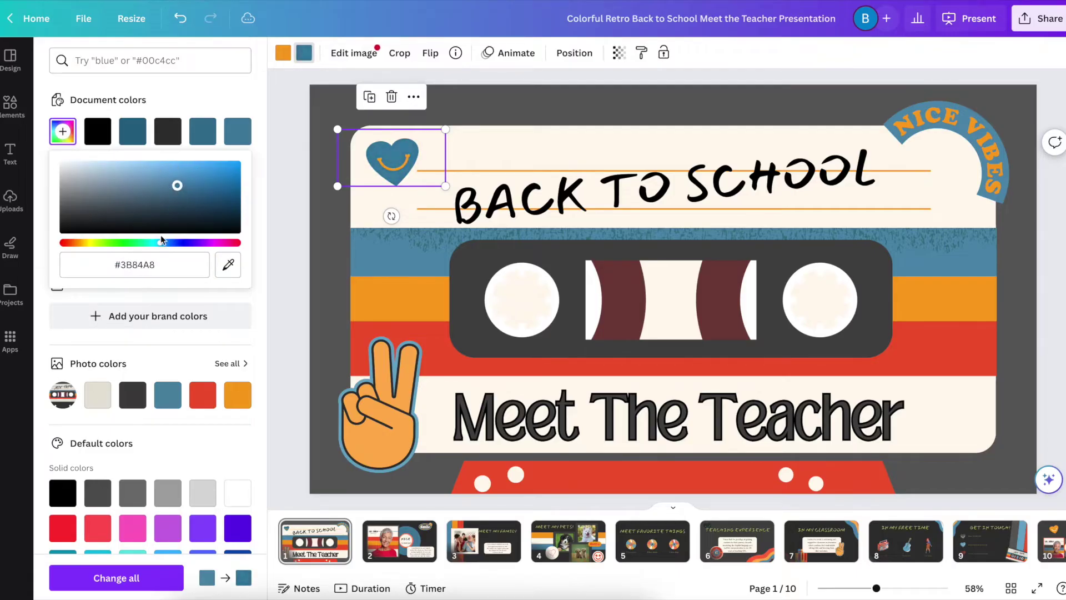
pyautogui.moveTo(157, 243); pyautogui.dragTo(205, 243)
pyautogui.click(228, 266)
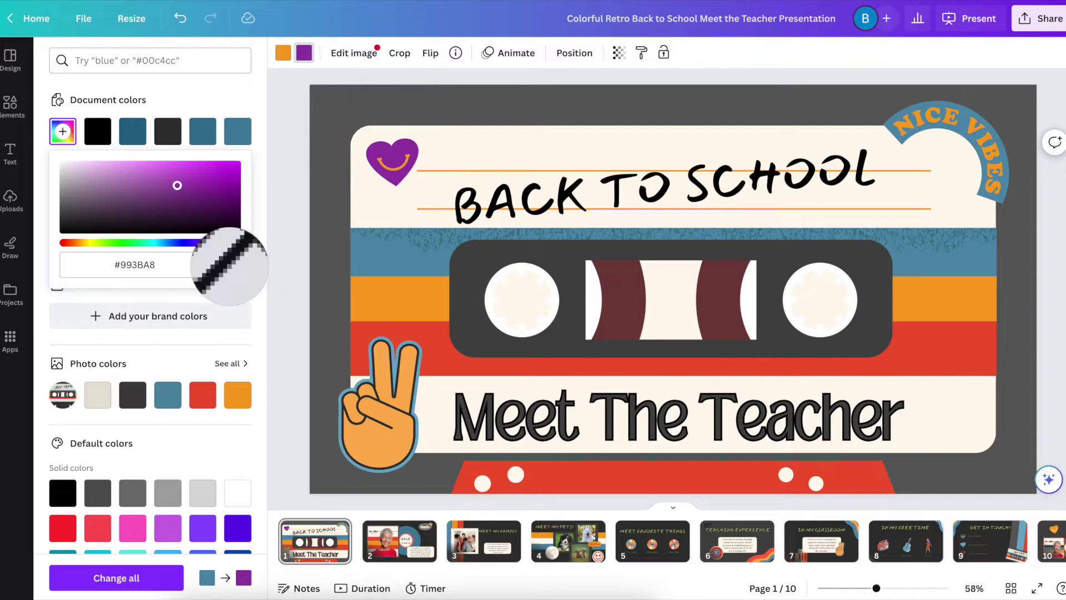
pyautogui.click(293, 260)
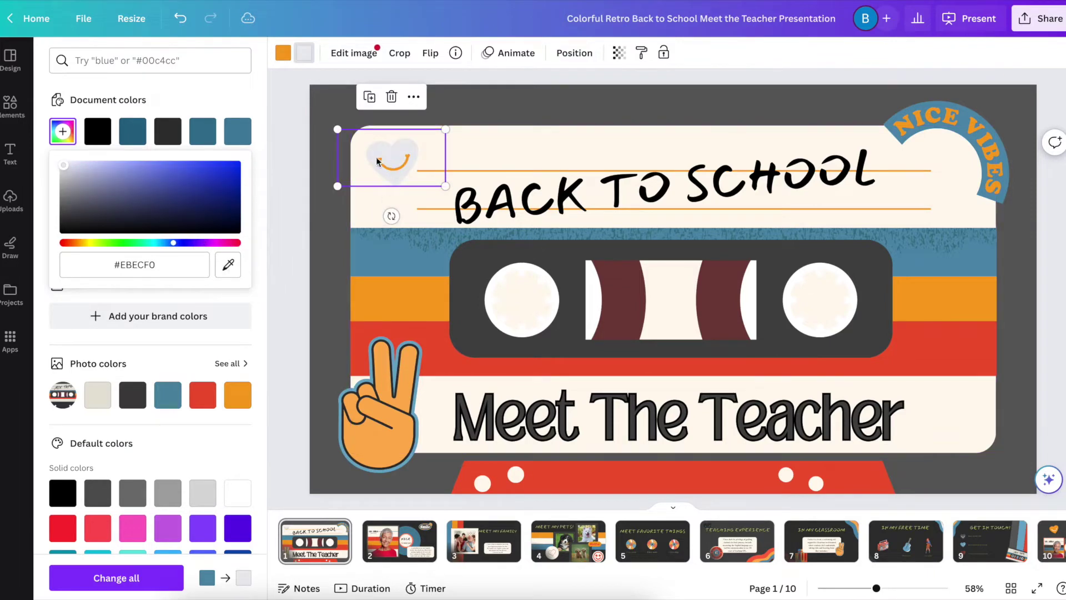
pyautogui.click(289, 255)
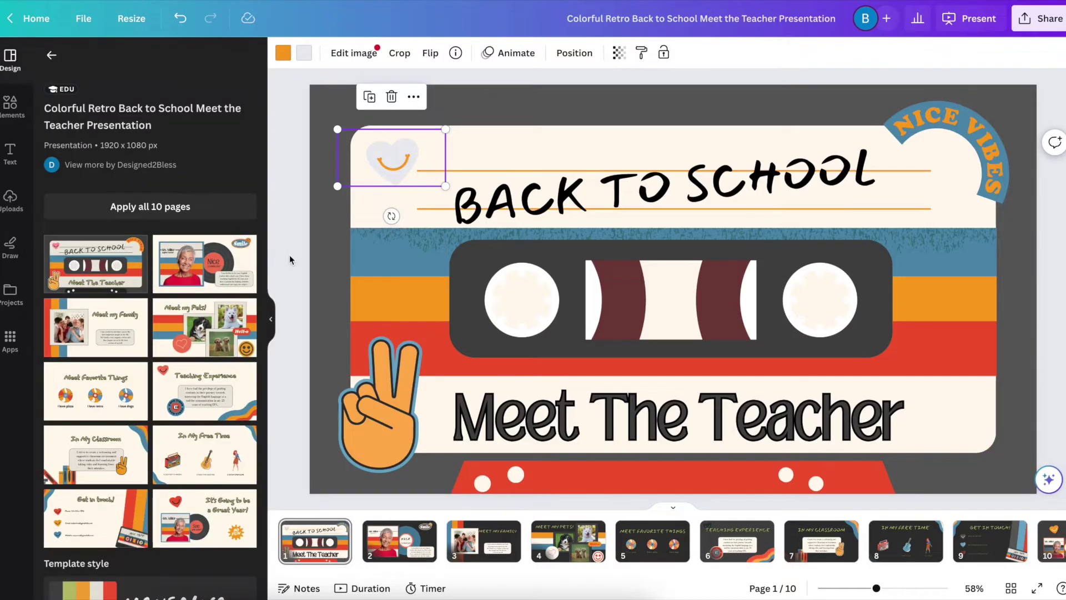
pyautogui.hotkey('ctrl', 'z')
pyautogui.hotkey('ctrl', 'z')
pyautogui.hotkey('ctrl', 'z')
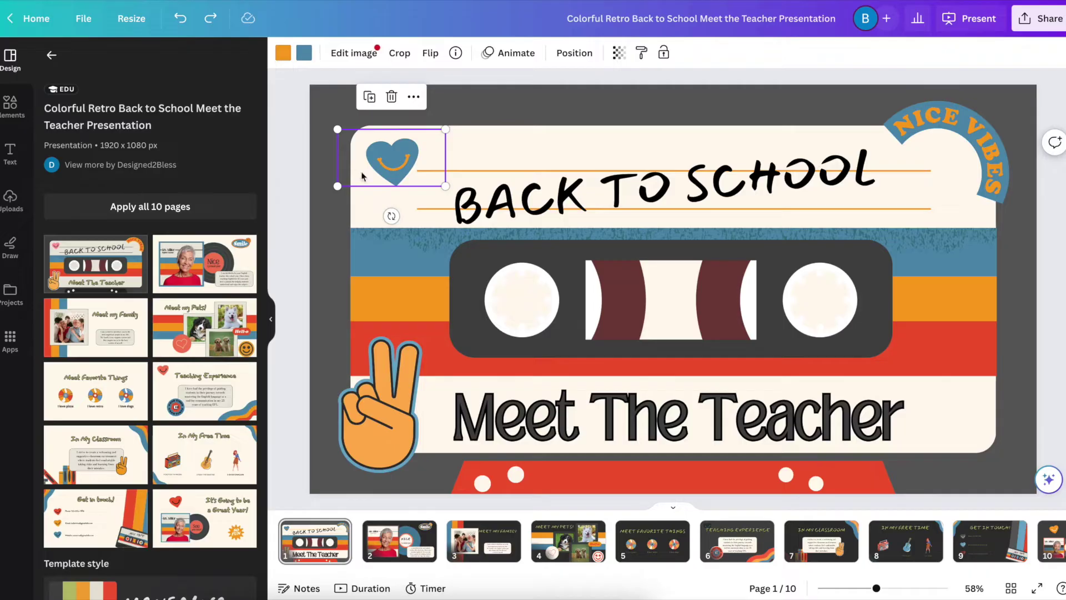
# Try editing and resizing the BACK TO SCHOOL title text, undo the resize, and deselect the title
pyautogui.click(566, 203)
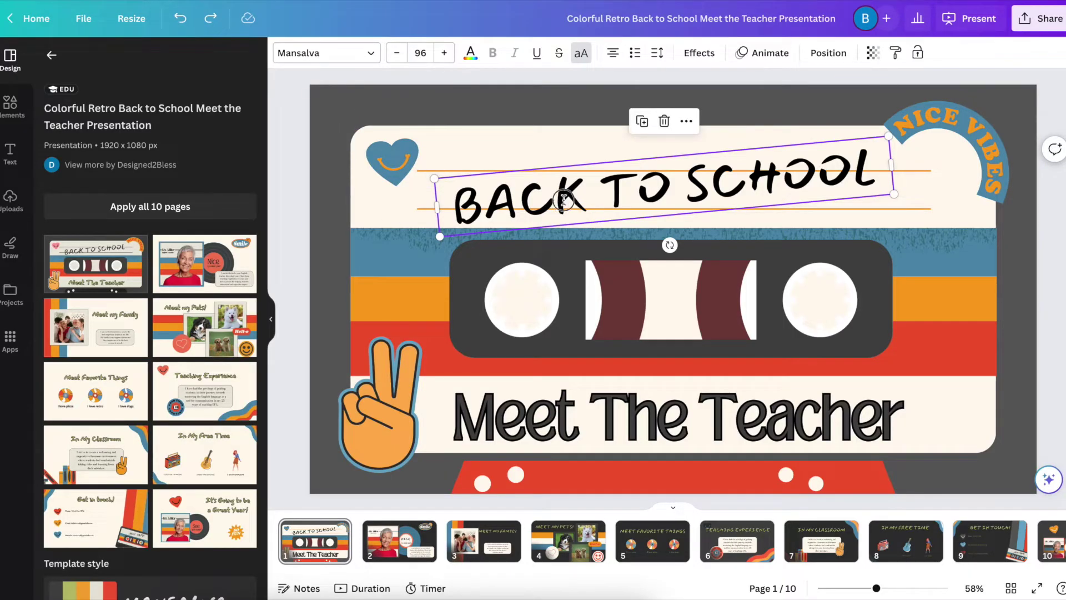
pyautogui.doubleClick(564, 203)
pyautogui.click(488, 207)
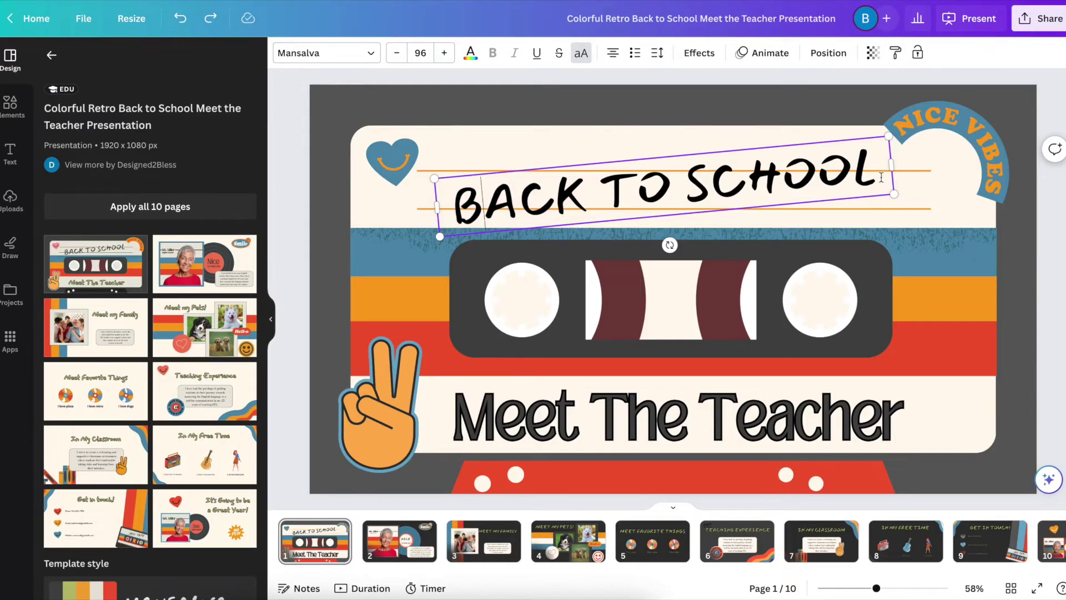
pyautogui.click(893, 194)
pyautogui.moveTo(893, 194)
pyautogui.mouseDown()
pyautogui.moveTo(1053, 222)
pyautogui.moveTo(1028, 250)
pyautogui.moveTo(830, 263)
pyautogui.moveTo(844, 199)
pyautogui.moveTo(976, 208)
pyautogui.moveTo(748, 189)
pyautogui.moveTo(888, 207)
pyautogui.mouseUp()
pyautogui.hotkey('ctrl', 'z')
pyautogui.click(771, 288)
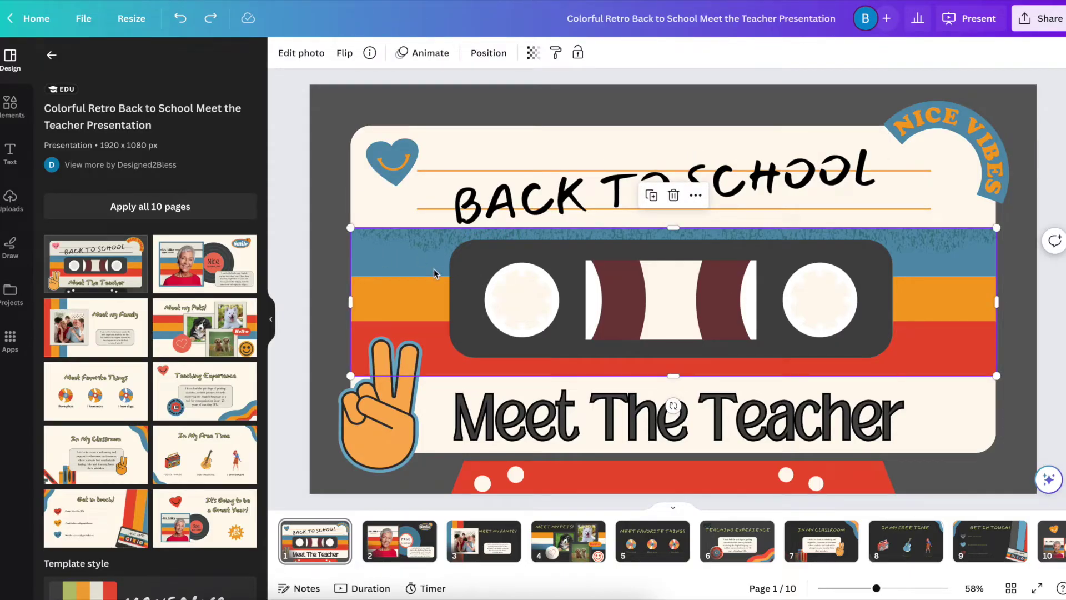
# Change the BACK TO SCHOOL title's font to Sunday and replace Mansalva with it throughout the presentation
pyautogui.click(494, 195)
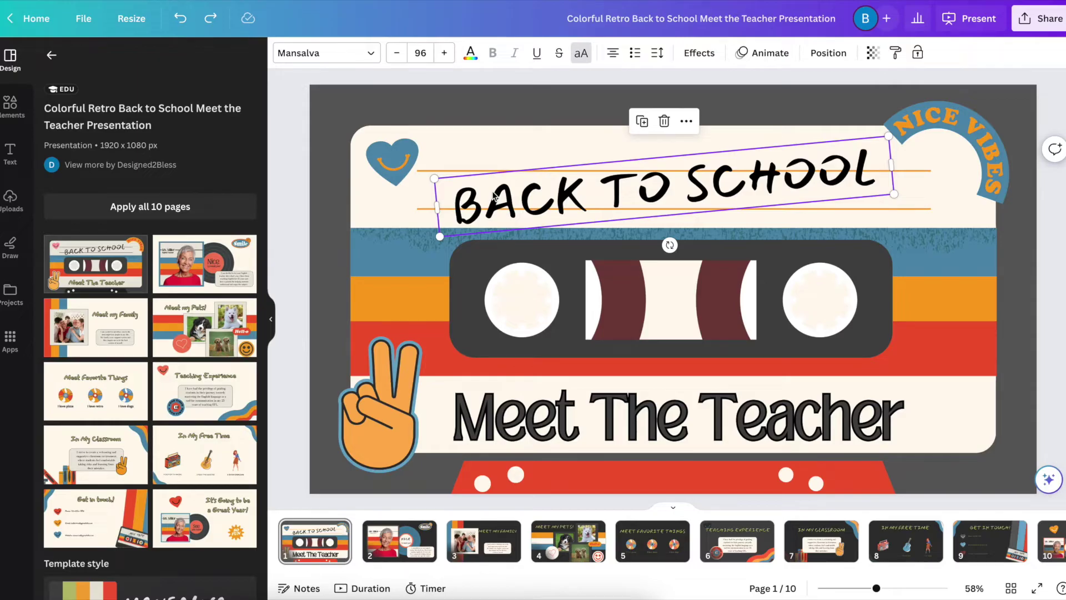
pyautogui.click(371, 55)
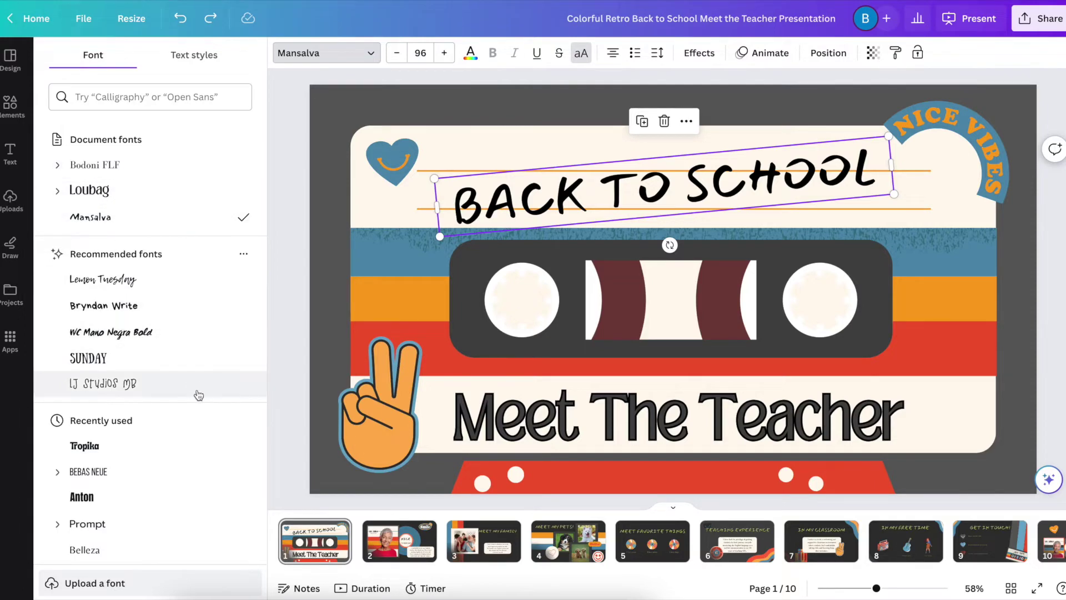
pyautogui.click(98, 364)
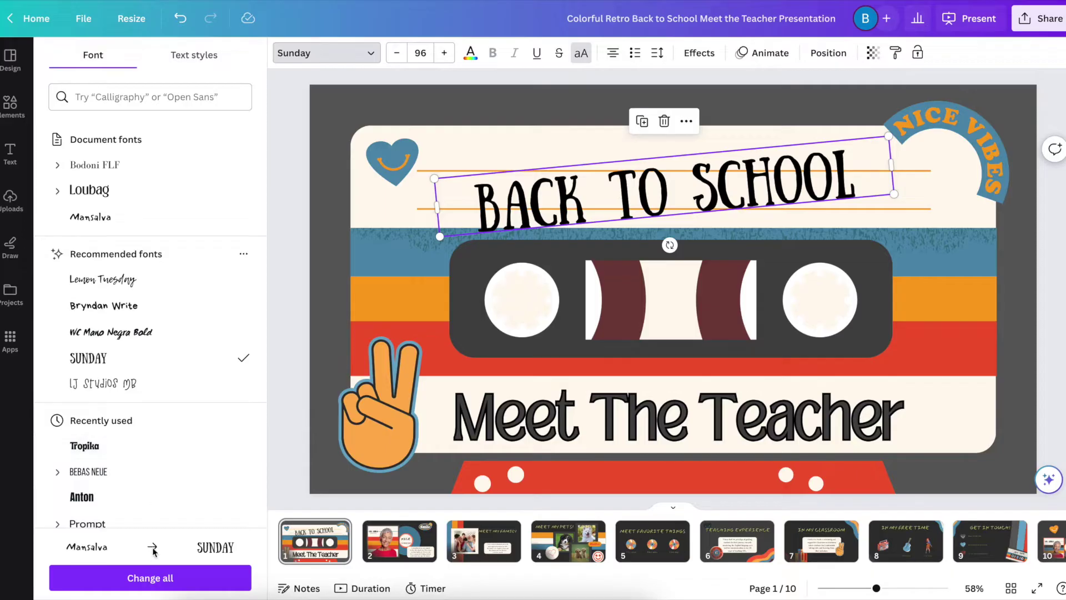
pyautogui.click(136, 583)
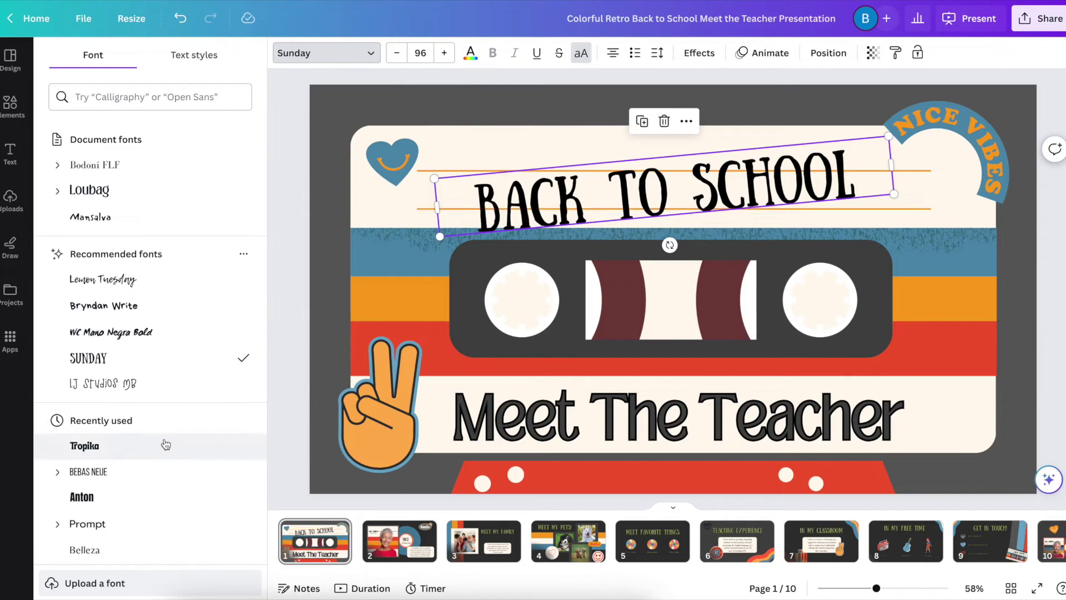
# Browse the available fonts through the popular ones, return to the document fonts, and select the Meet The Teacher text
pyautogui.scroll(-2, 163, 445)
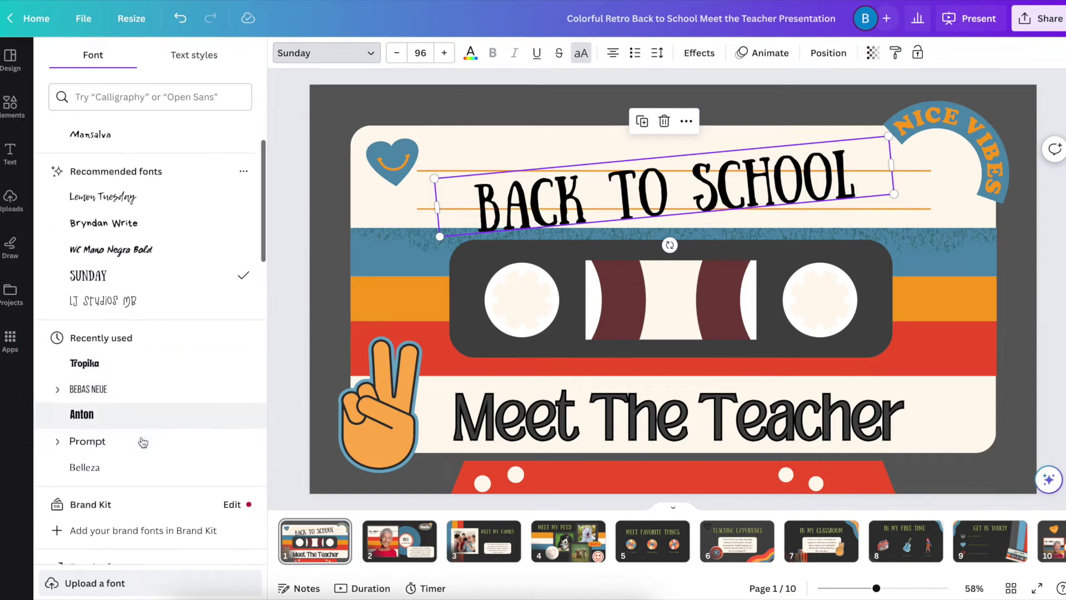
pyautogui.scroll(-3, 143, 462)
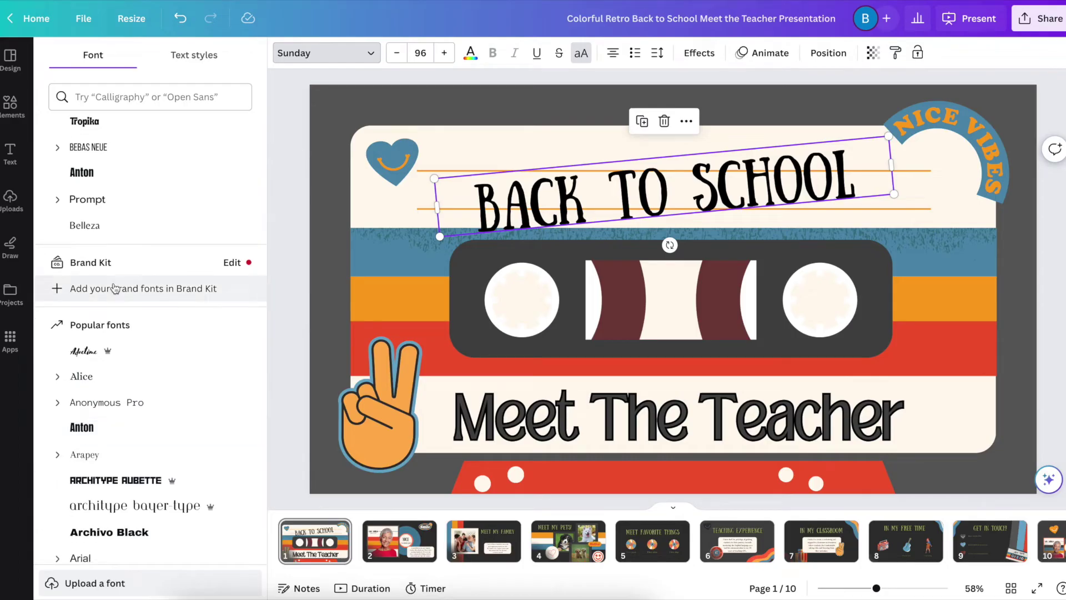
pyautogui.scroll(-2, 155, 369)
pyautogui.scroll(-10, 155, 370)
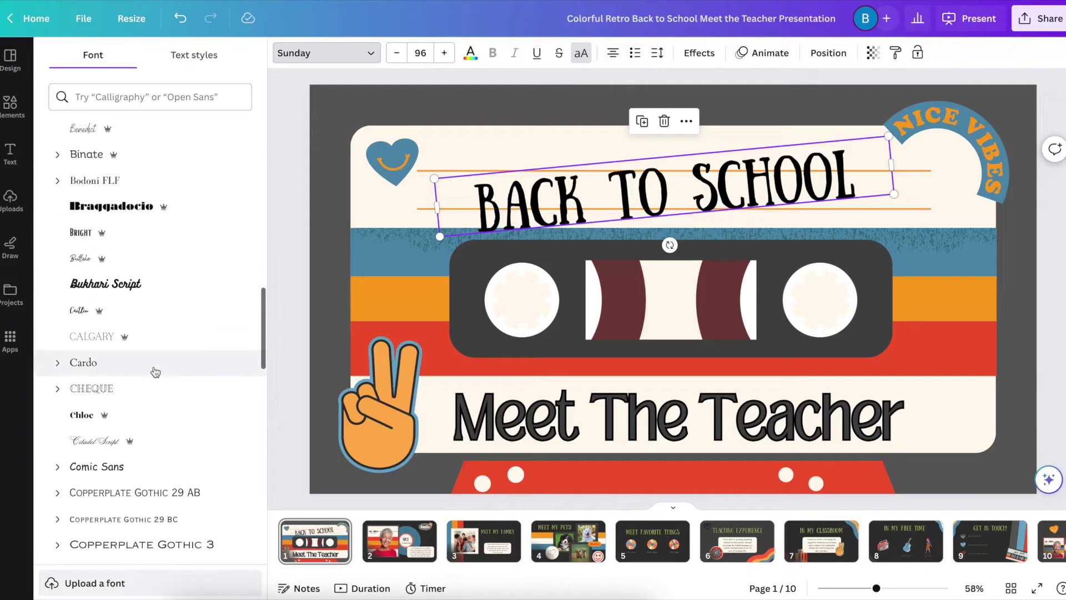
pyautogui.scroll(15, 155, 371)
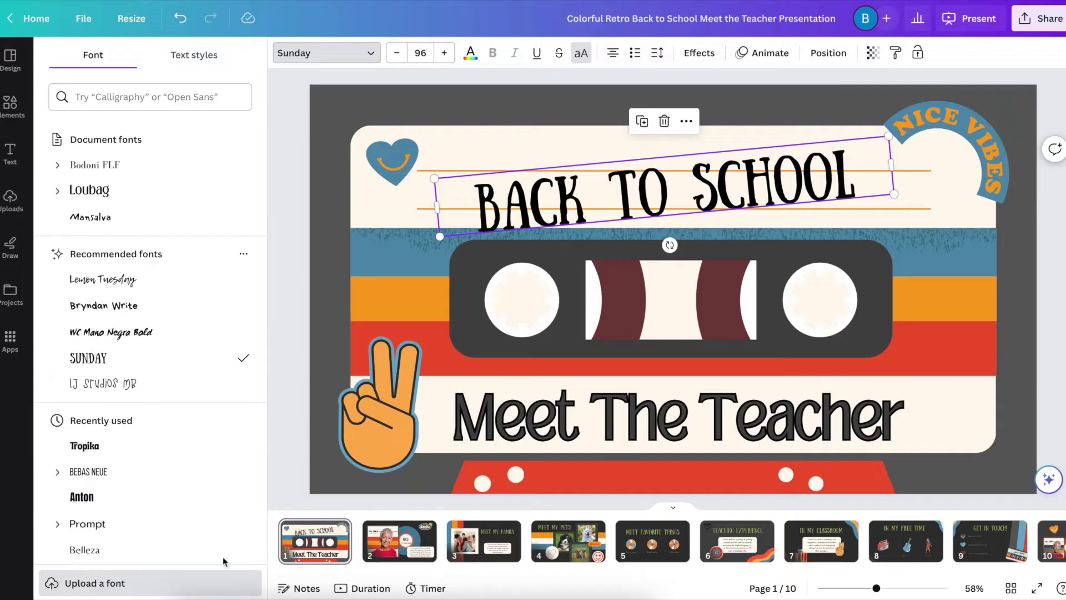
pyautogui.click(510, 438)
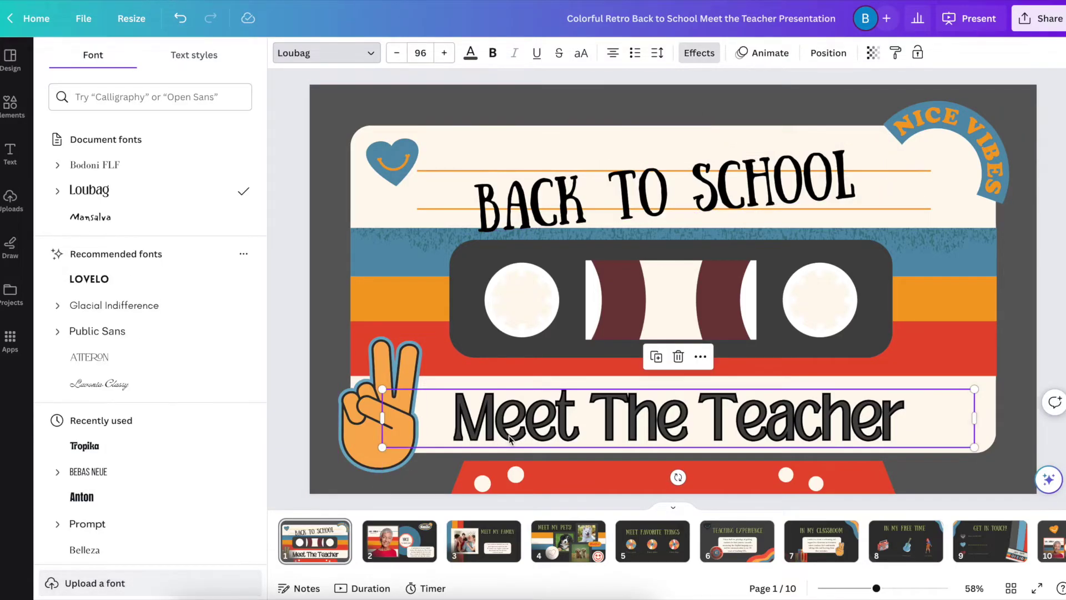
# Try the ExtraBold weight of Loubag on the Meet The Teacher text and undo it
pyautogui.rightClick(96, 193)
pyautogui.click(274, 197)
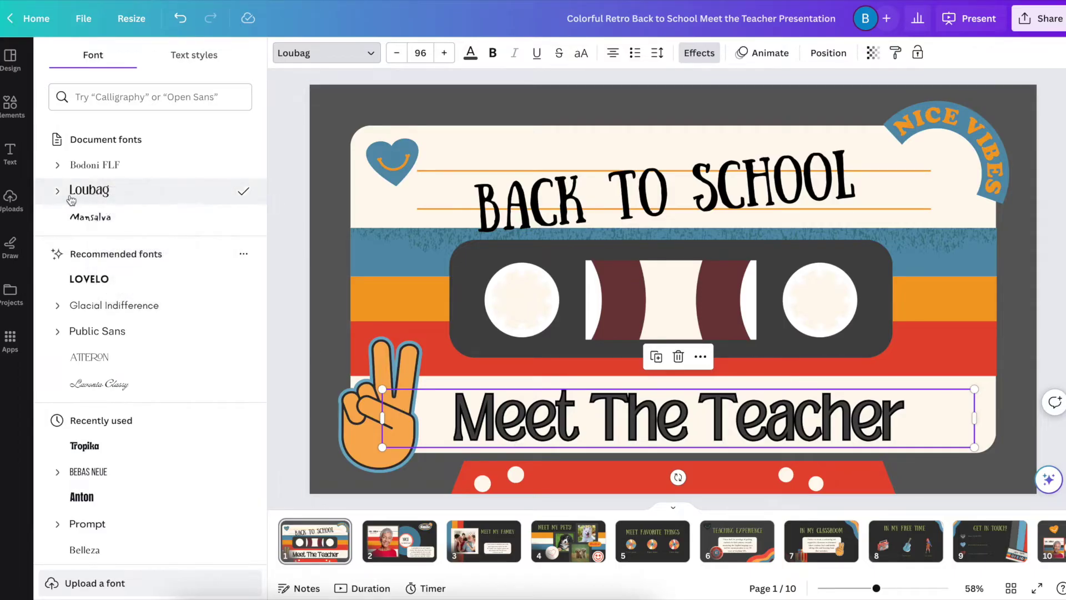
pyautogui.click(60, 192)
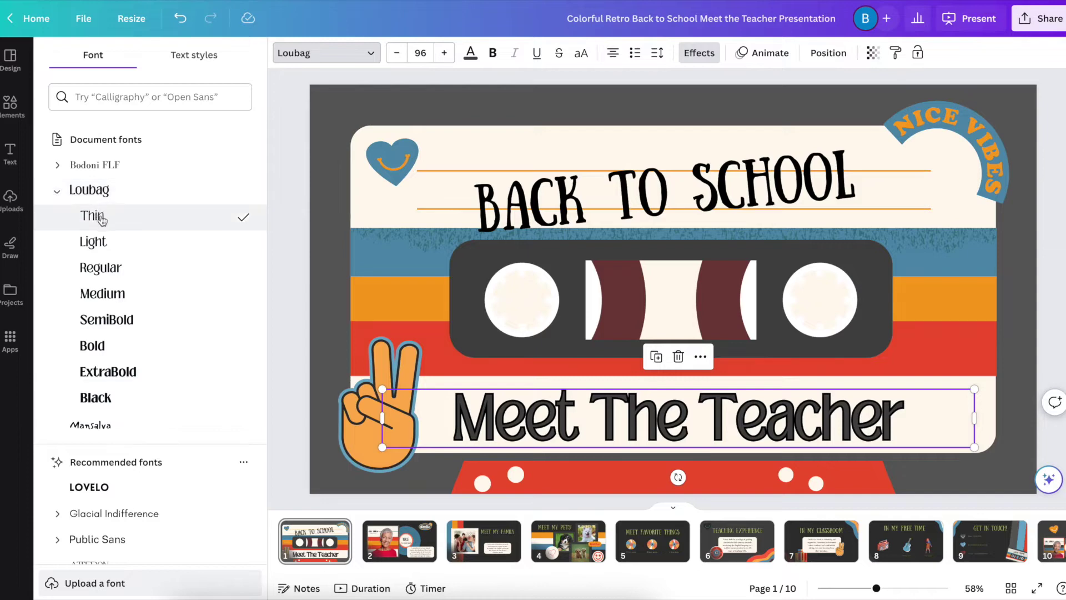
pyautogui.click(147, 376)
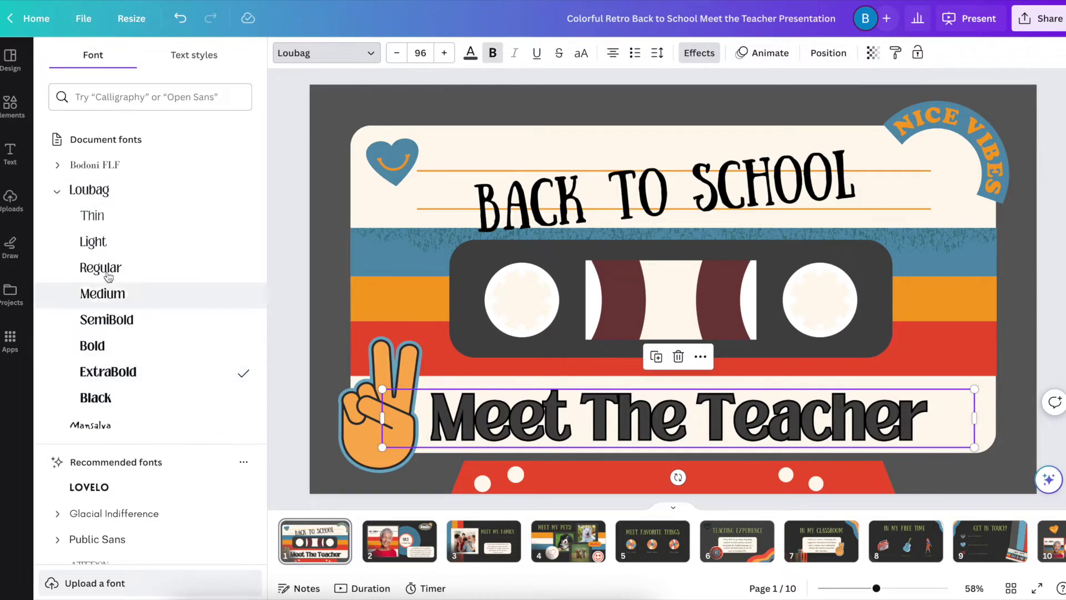
pyautogui.hotkey('ctrl', 'z')
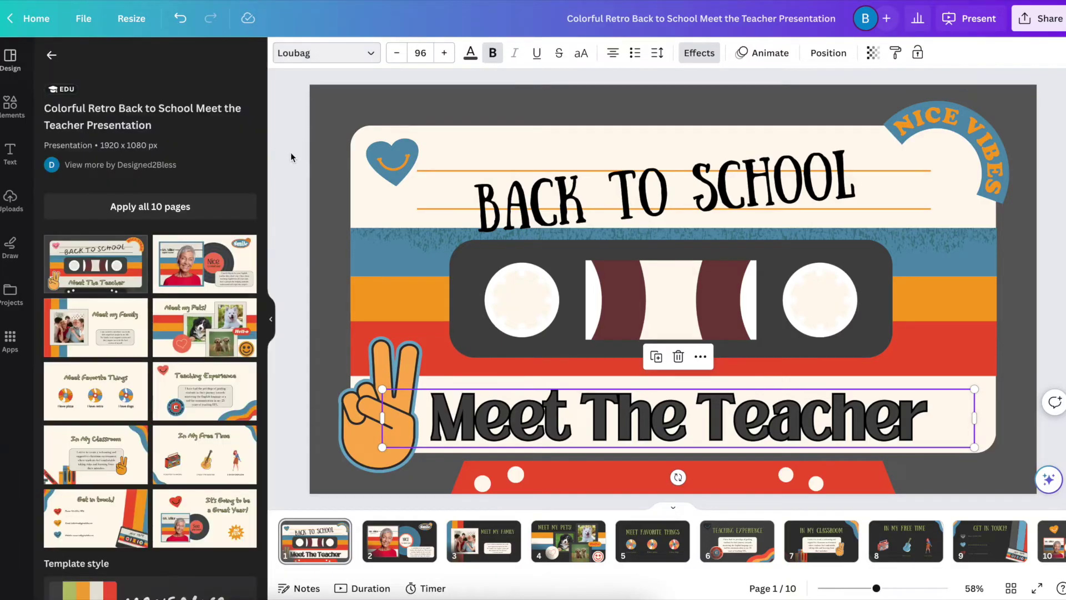
# Look through the preset font sizes for the BACK TO SCHOOL title and enlarge its text by four size increments
pyautogui.press('Tab')
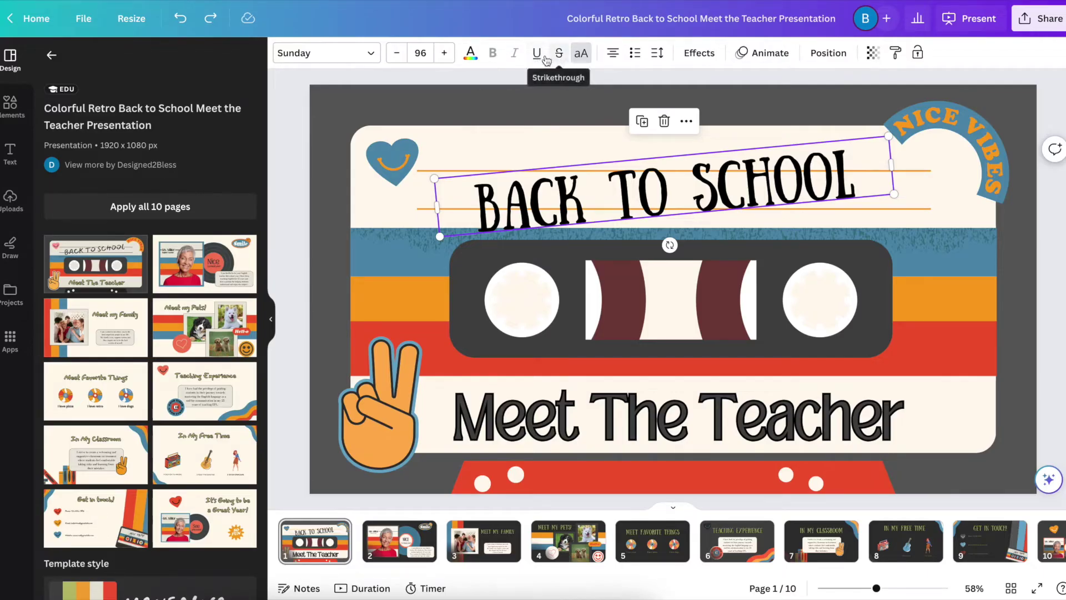
pyautogui.click(421, 53)
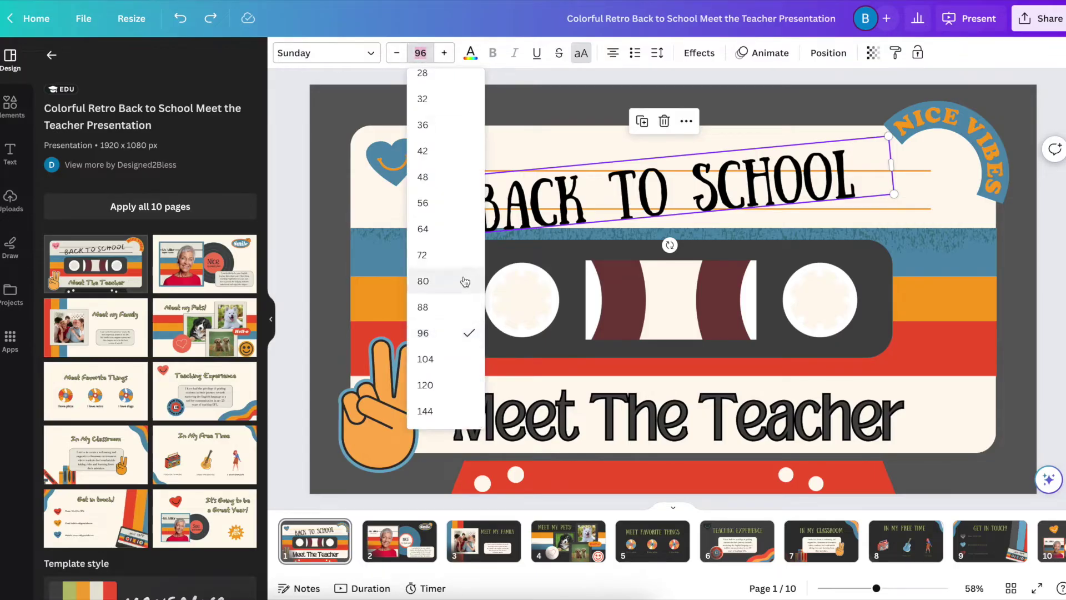
pyautogui.scroll(3, 464, 257)
pyautogui.scroll(-3, 461, 256)
pyautogui.press('Escape')
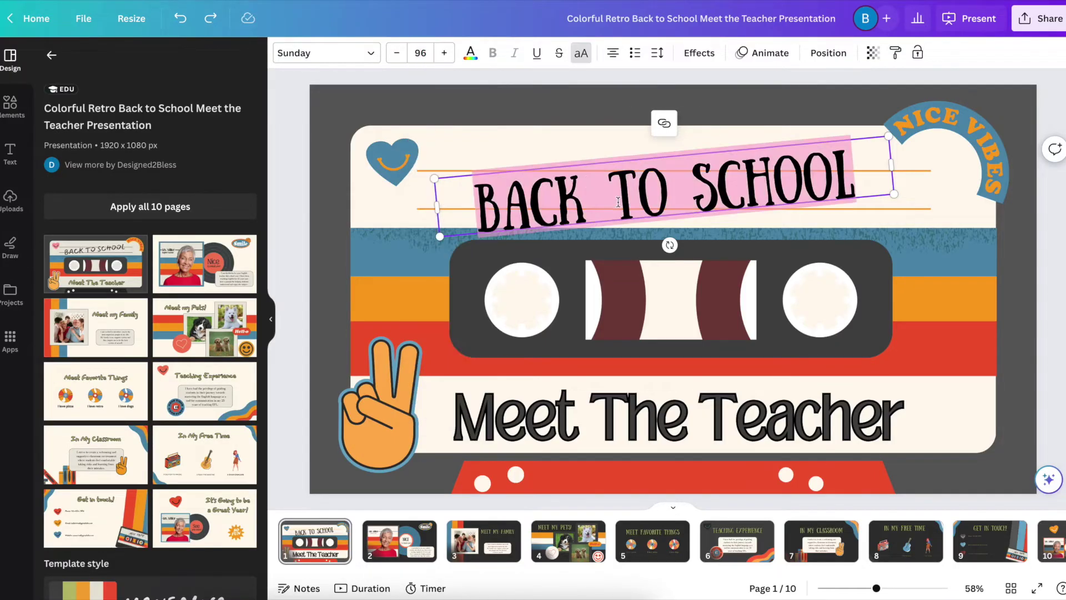
pyautogui.click(444, 54)
pyautogui.click(445, 54)
pyautogui.click(444, 54)
pyautogui.click(444, 53)
pyautogui.click(582, 60)
# Try uppercase on the Meet The Teacher text and switch it back to mixed case
pyautogui.press('Tab')
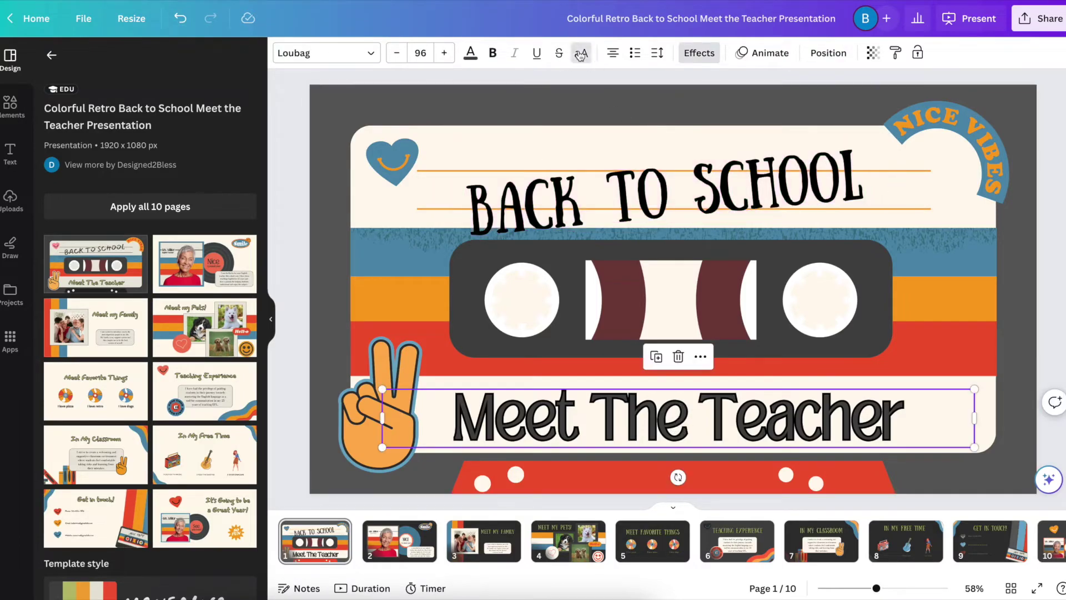
pyautogui.click(580, 56)
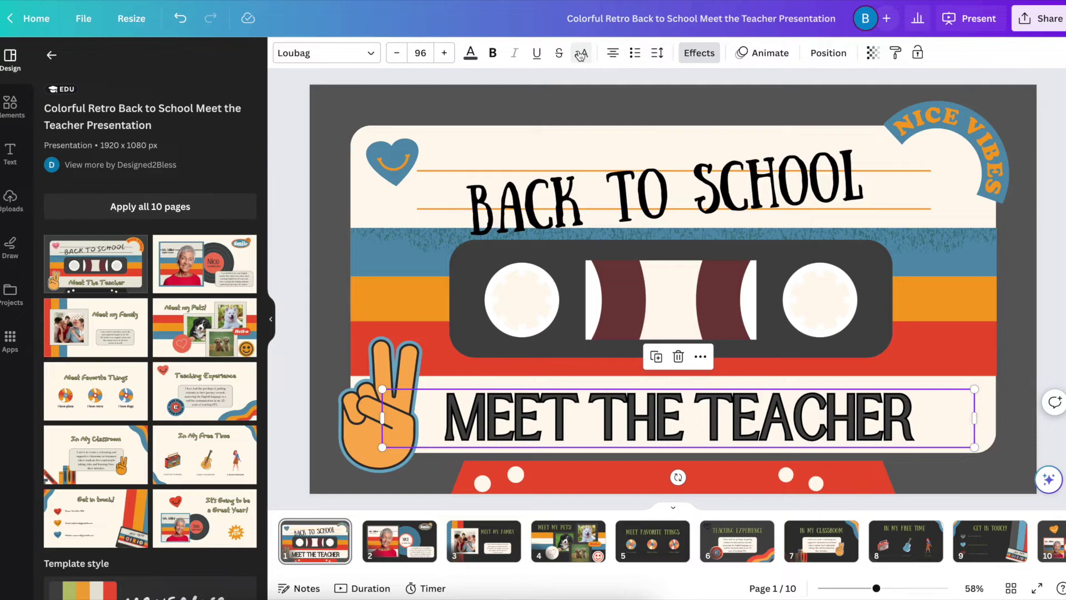
pyautogui.click(581, 56)
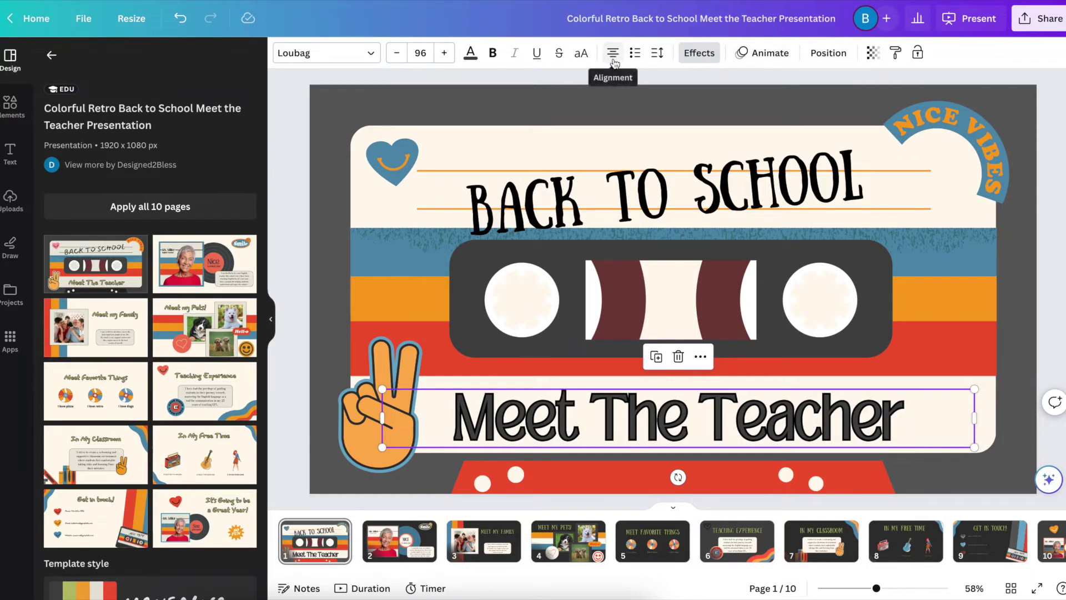
# Try bulleted and numbered list formatting on the Meet The Teacher text and remove it
pyautogui.click(635, 54)
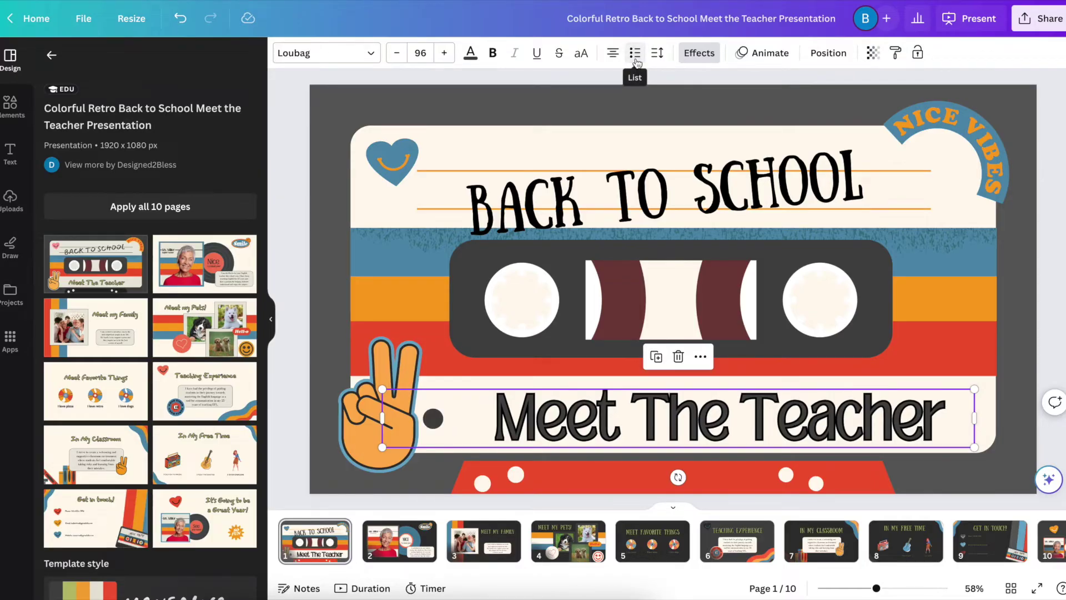
pyautogui.click(636, 58)
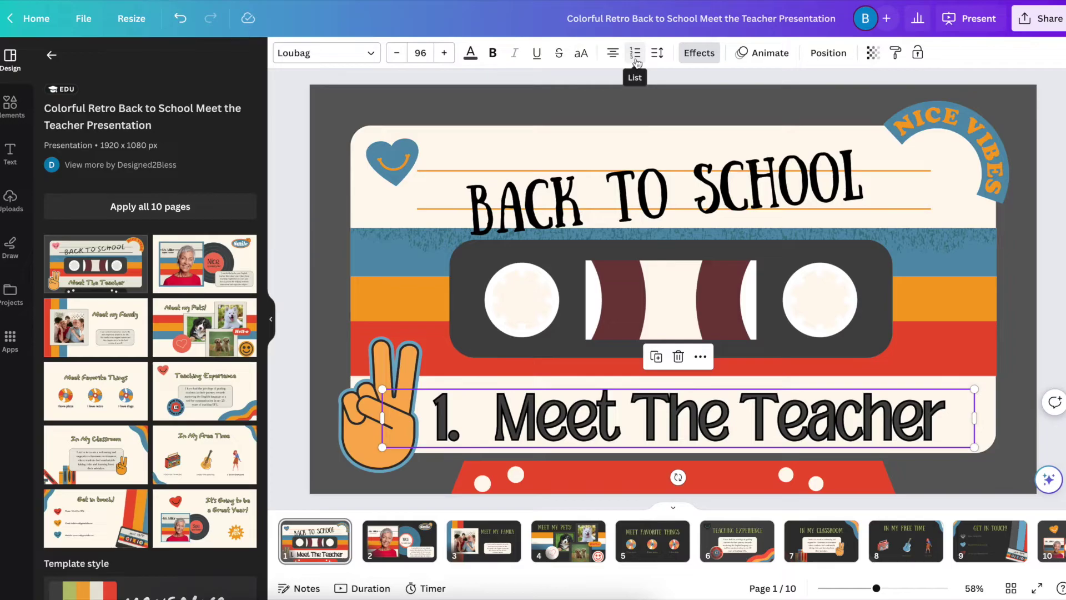
pyautogui.click(636, 59)
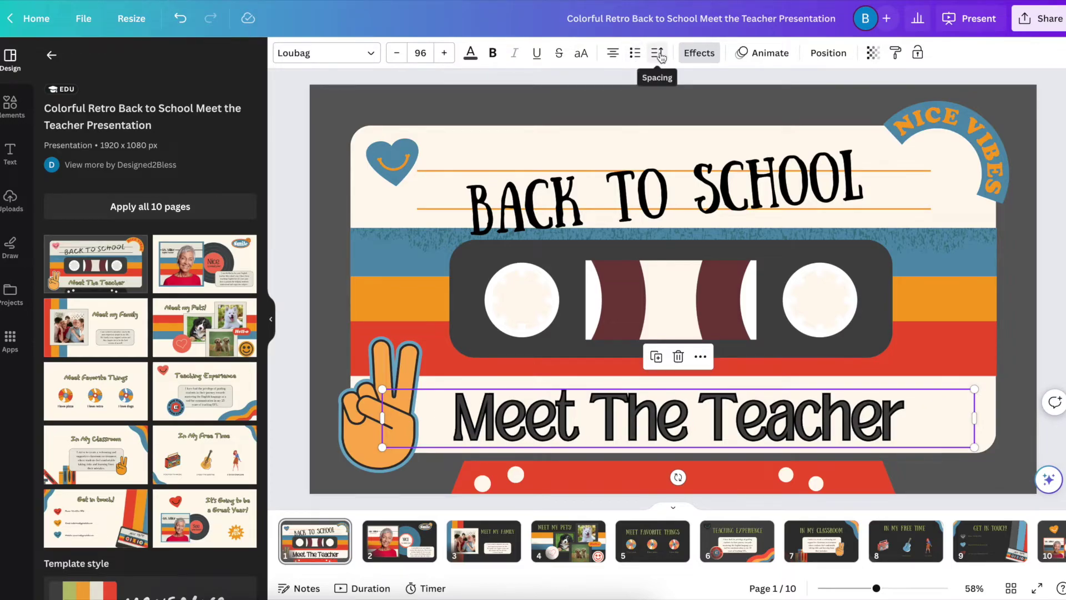
# Examine the letter and line spacing settings of the Meet The Teacher text on page 1
pyautogui.click(393, 537)
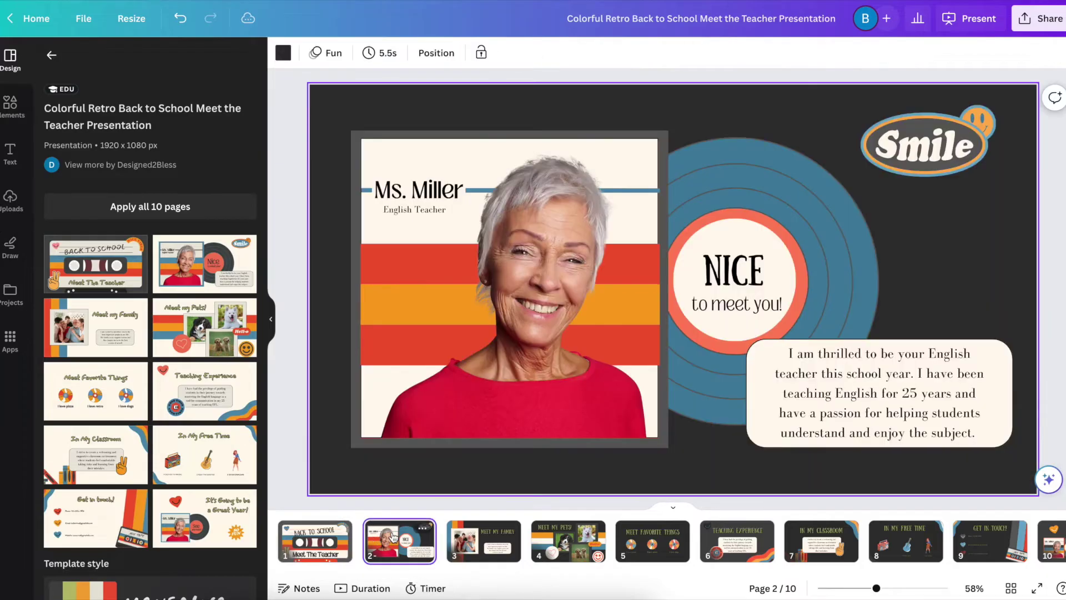
pyautogui.click(315, 539)
pyautogui.click(670, 417)
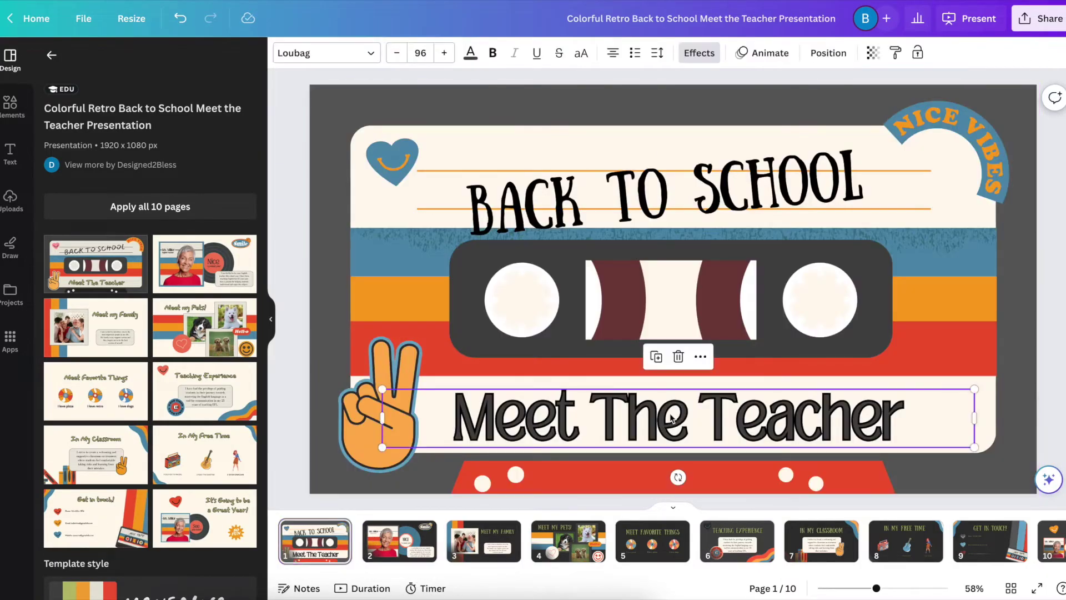
pyautogui.click(657, 53)
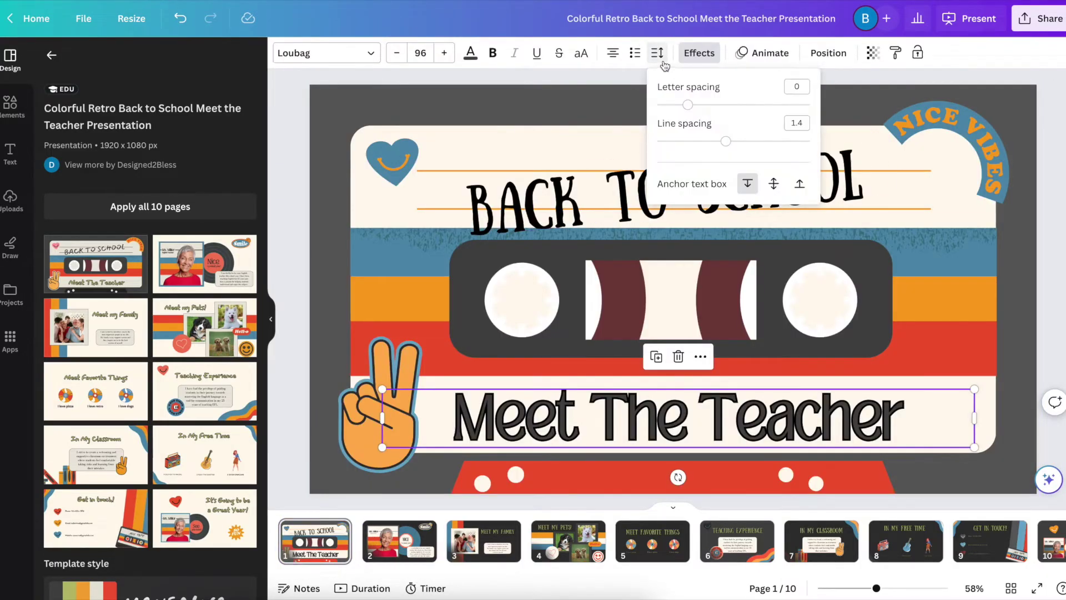
pyautogui.moveTo(688, 105)
pyautogui.mouseDown()
pyautogui.moveTo(787, 104)
pyautogui.moveTo(685, 105)
pyautogui.moveTo(628, 120)
pyautogui.moveTo(688, 106)
pyautogui.mouseUp()
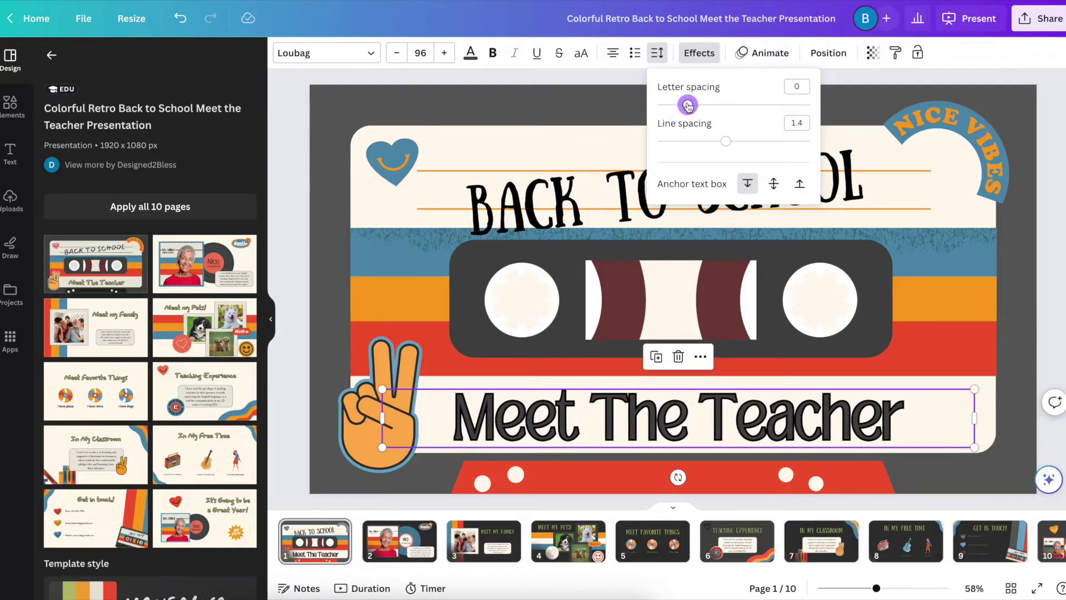
# Try uppercase on the introduction paragraph on page 2 and undo it
pyautogui.click(399, 541)
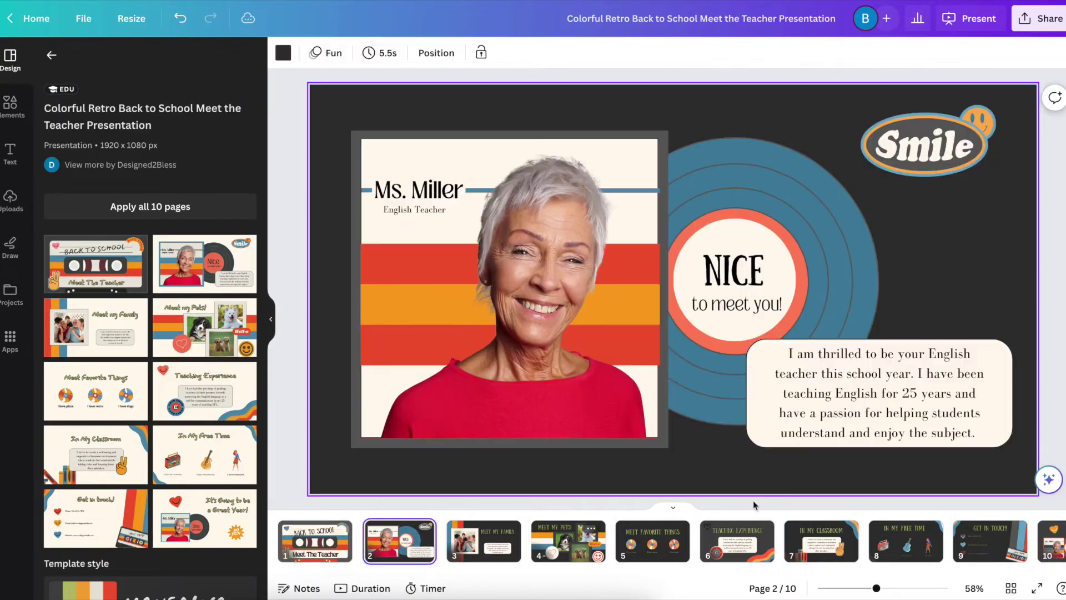
pyautogui.click(803, 420)
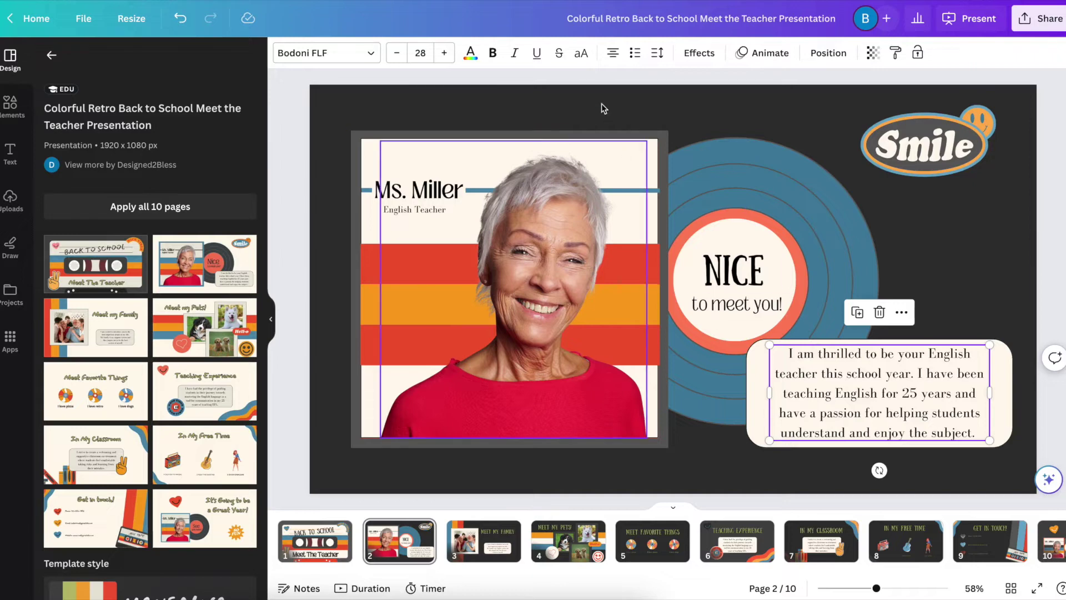
pyautogui.click(580, 52)
pyautogui.click(664, 57)
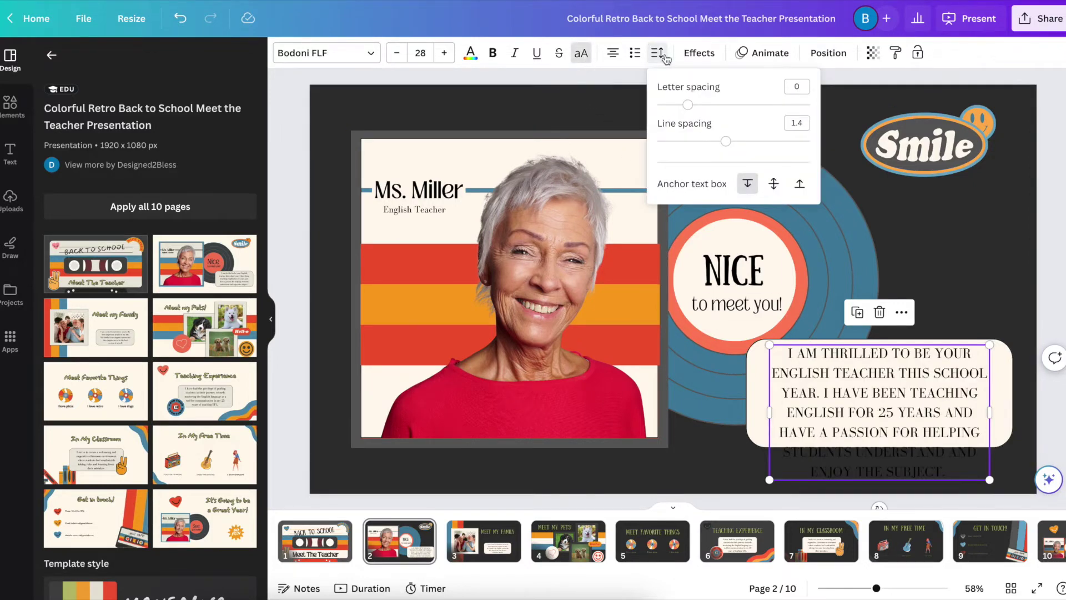
pyautogui.hotkey('ctrl', 'z')
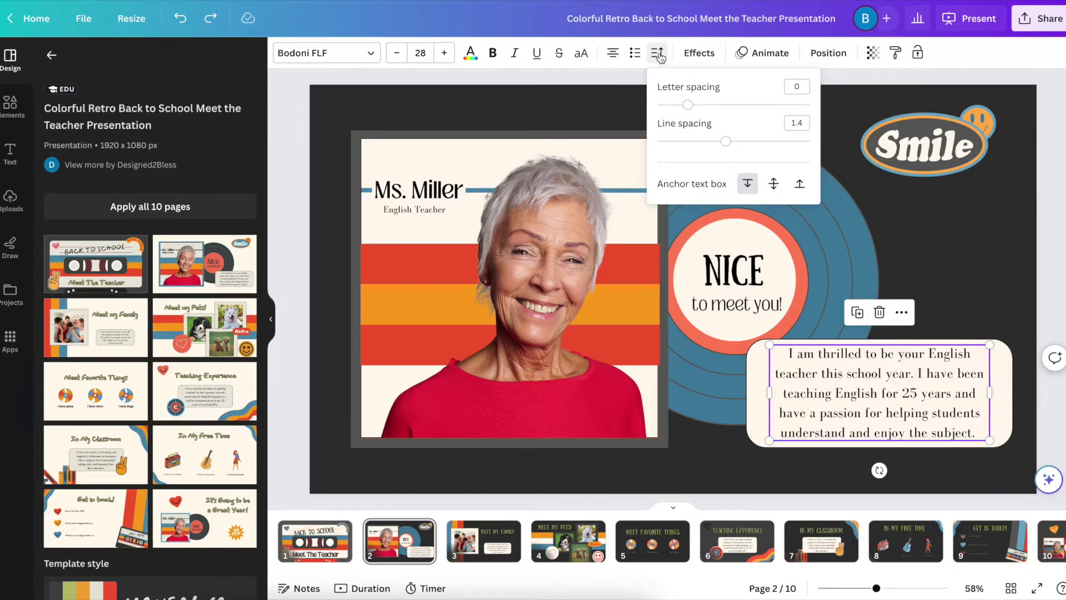
# Set the line spacing of the page 2 introduction paragraph to 2
pyautogui.moveTo(726, 141)
pyautogui.mouseDown()
pyautogui.moveTo(800, 144)
pyautogui.moveTo(650, 161)
pyautogui.moveTo(725, 146)
pyautogui.mouseUp()
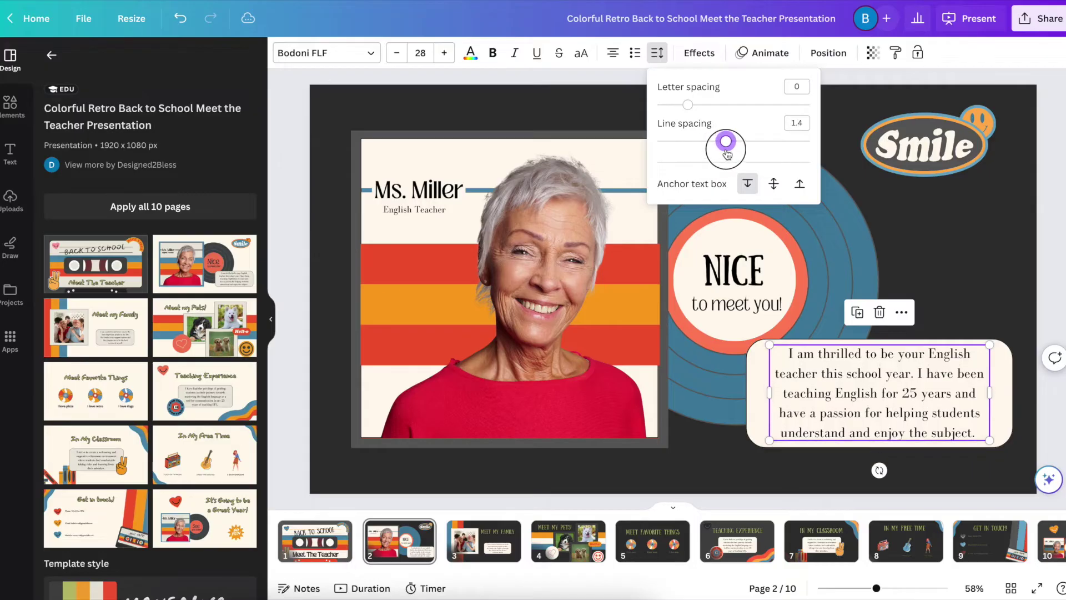
pyautogui.click(805, 123)
pyautogui.moveTo(805, 123); pyautogui.dragTo(787, 123)
pyautogui.write('2')
pyautogui.press('Return')
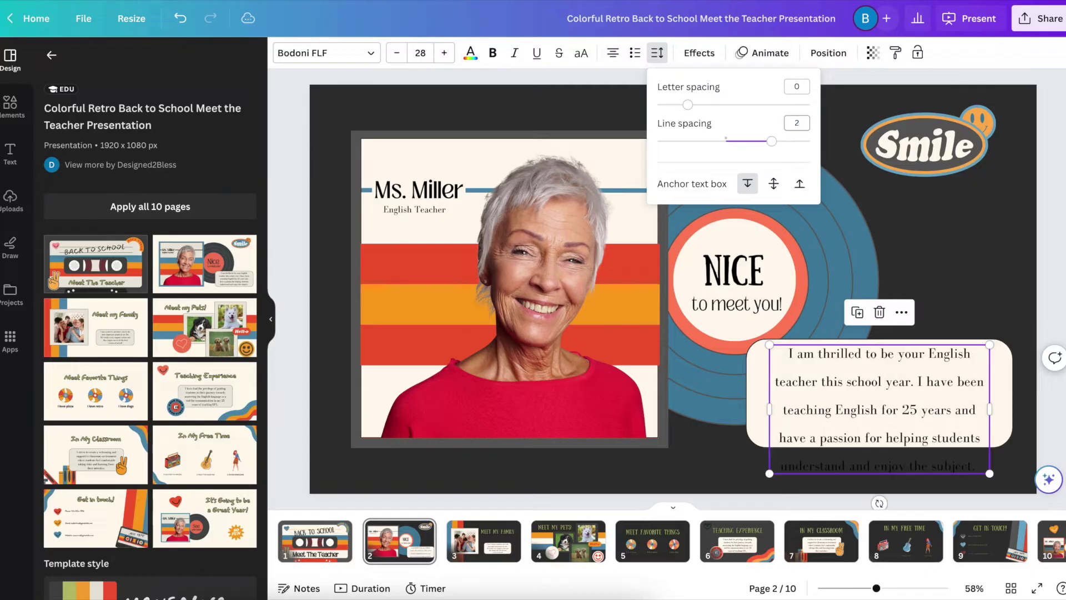
# Try different text box anchors on the introduction paragraph, restore the top anchor, and reset its line spacing to 1.4
pyautogui.click(774, 185)
pyautogui.click(750, 186)
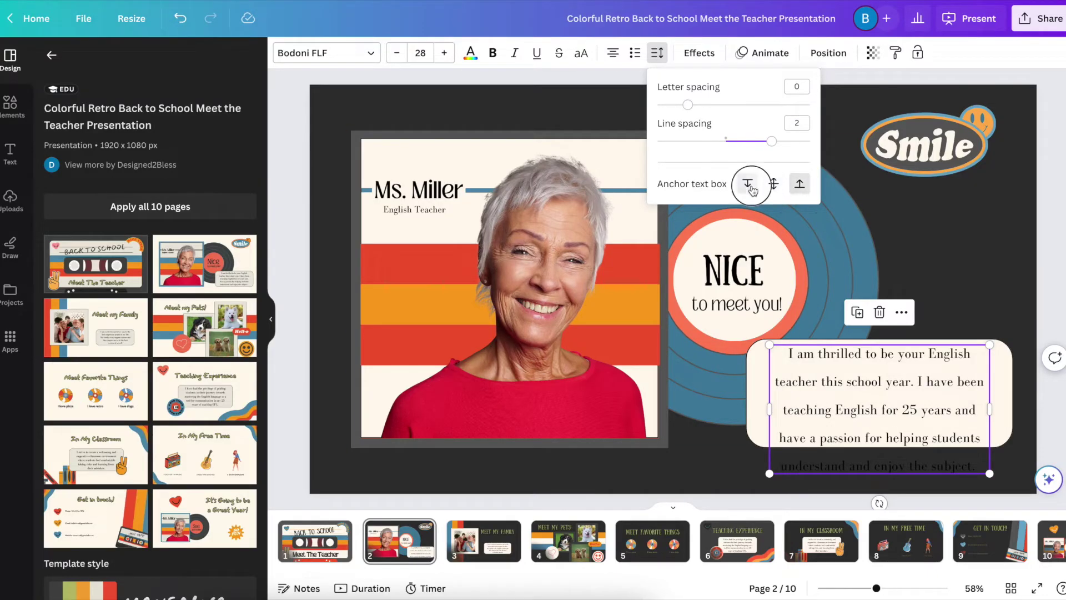
pyautogui.click(725, 141)
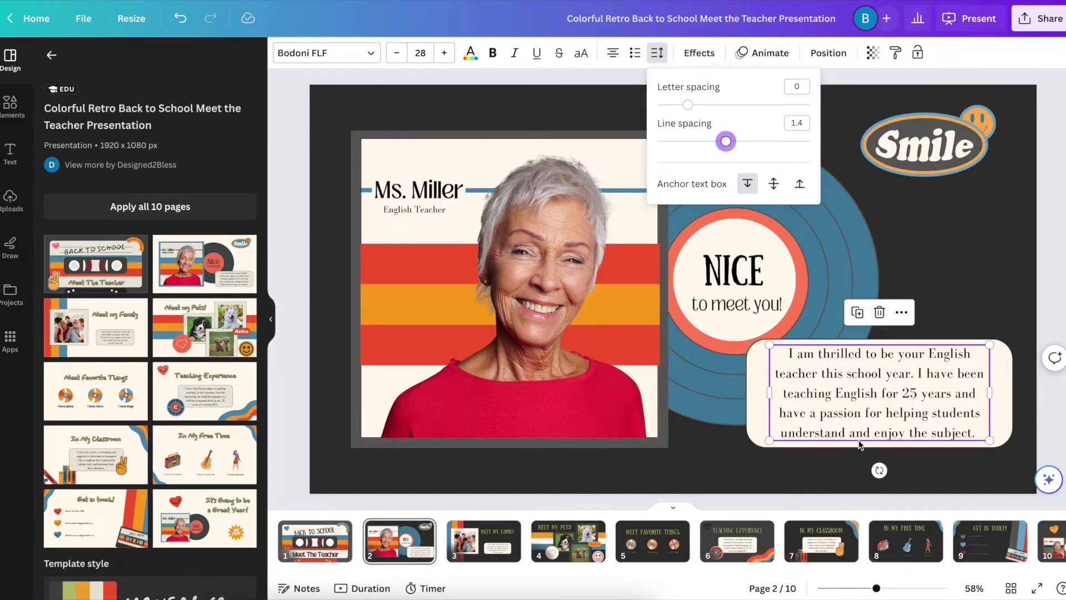
pyautogui.click(910, 472)
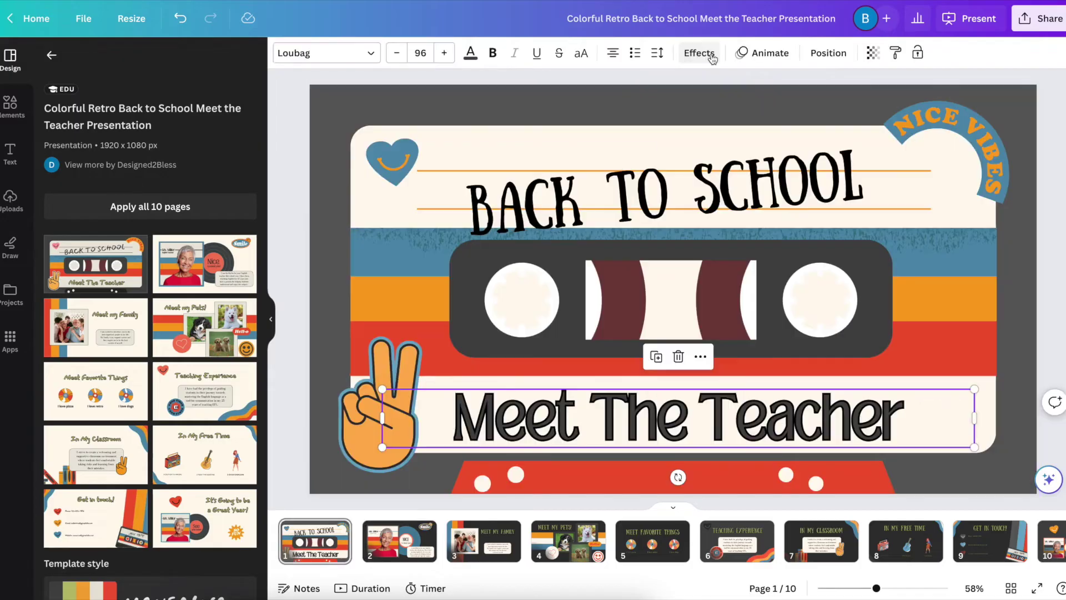
# Show the text effects of Meet The Teacher on page 1 and view the color choices for its outline
pyautogui.click(701, 54)
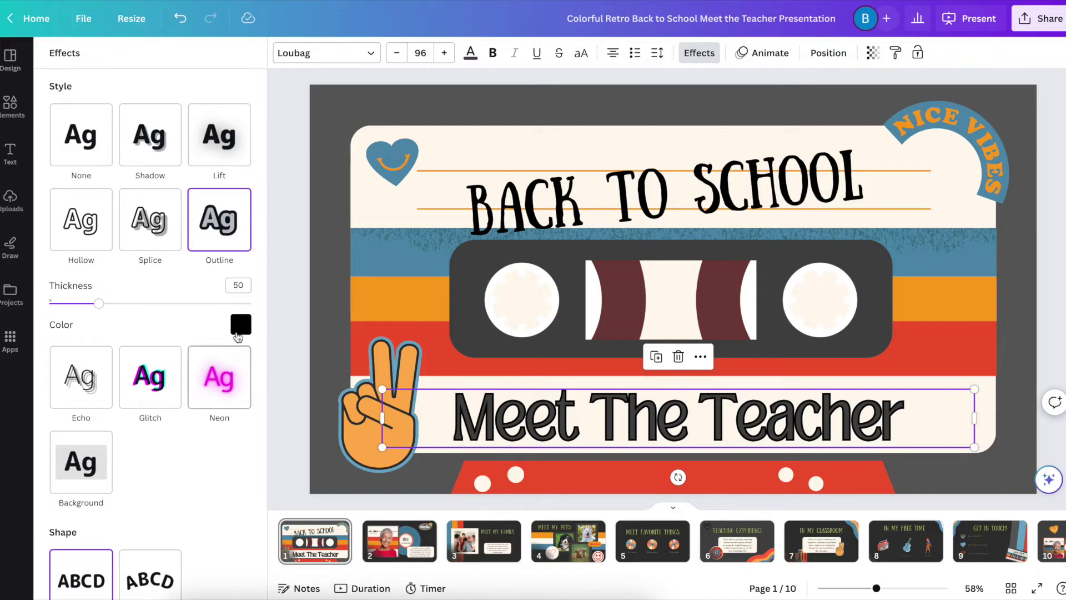
pyautogui.click(241, 327)
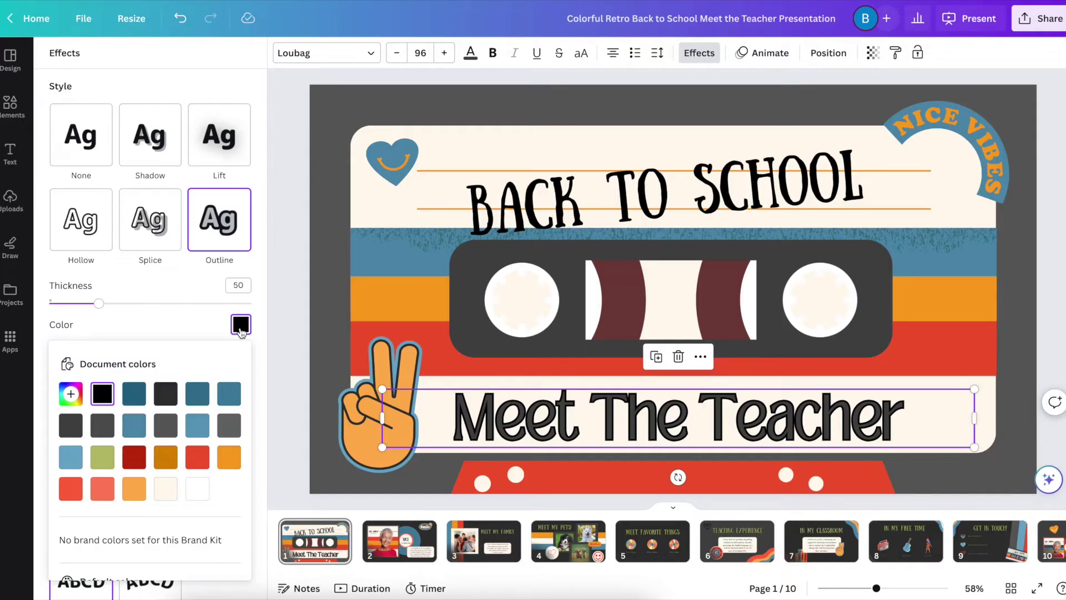
pyautogui.click(211, 326)
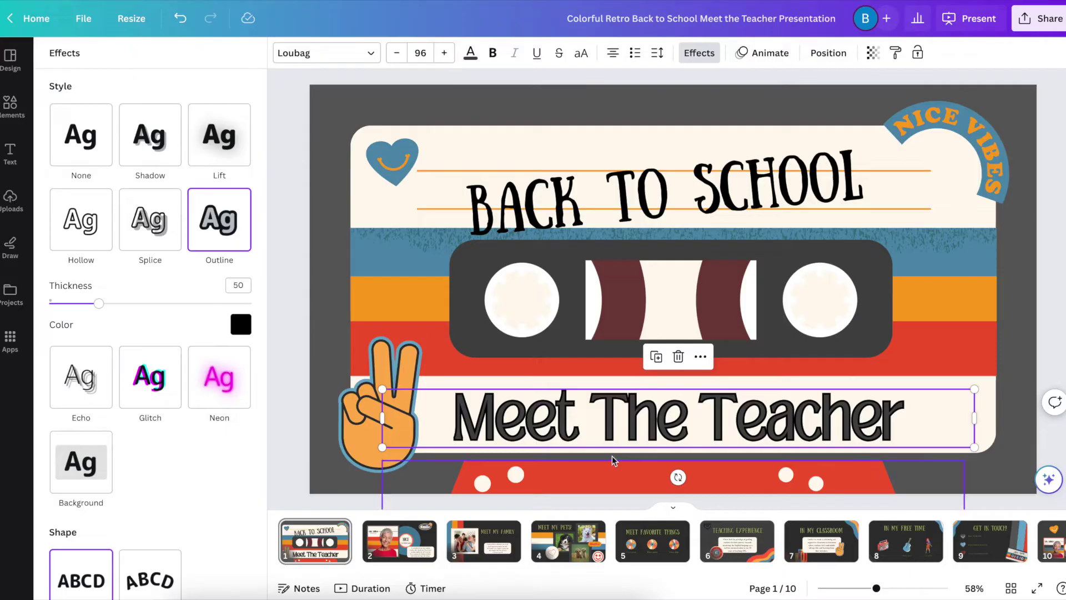
# Change the text color of Meet The Teacher to the blue document color #4482a1
pyautogui.doubleClick(592, 428)
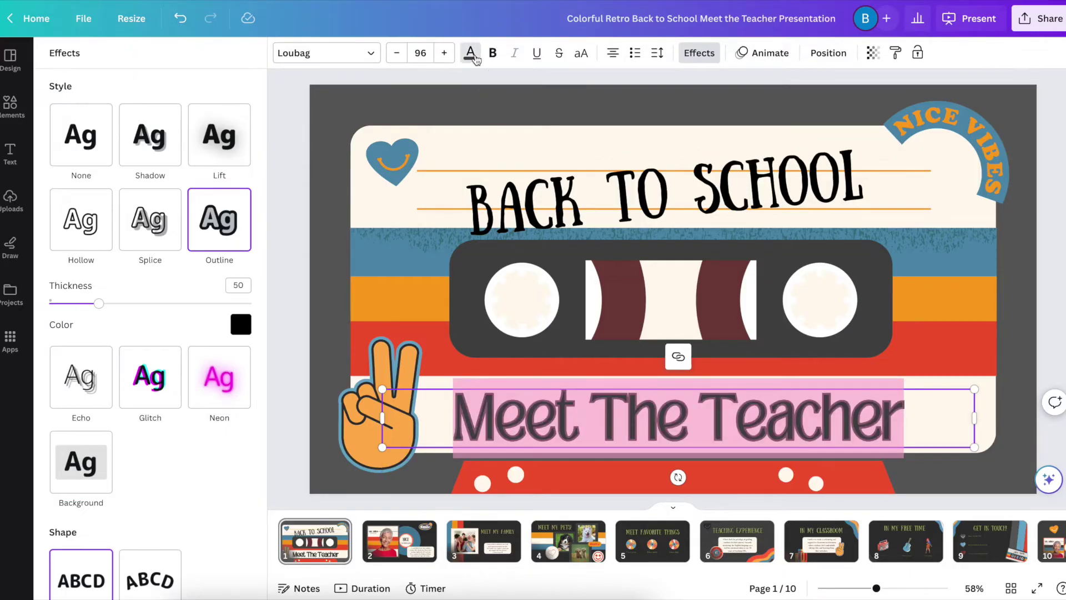
pyautogui.click(470, 52)
pyautogui.click(244, 127)
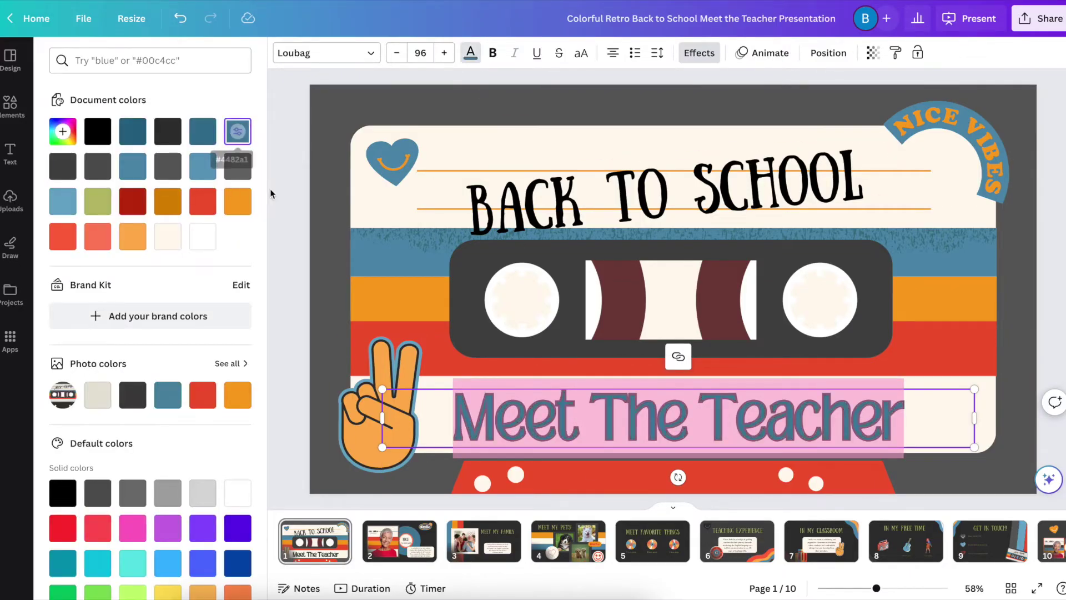
pyautogui.click(276, 185)
pyautogui.click(294, 230)
pyautogui.click(733, 435)
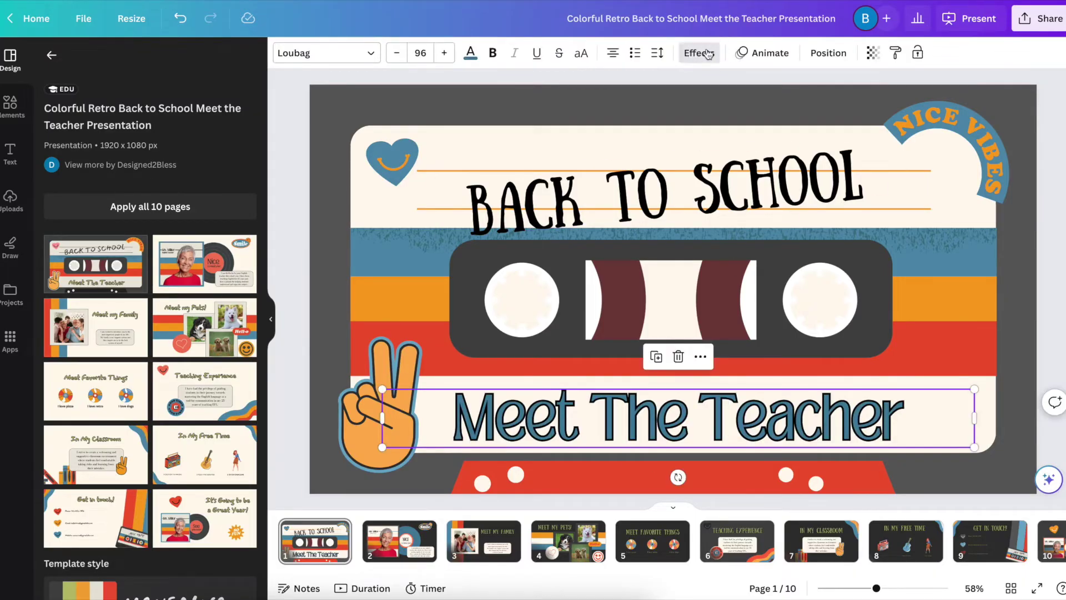
# Try a red outline color on the Meet The Teacher text and undo it
pyautogui.click(707, 54)
pyautogui.click(240, 325)
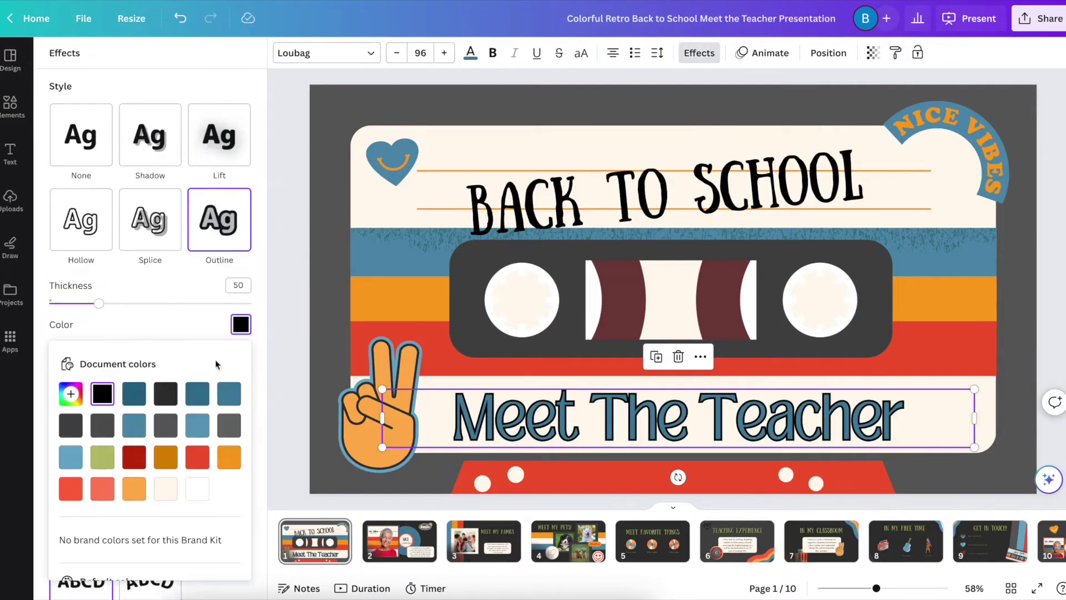
pyautogui.click(197, 463)
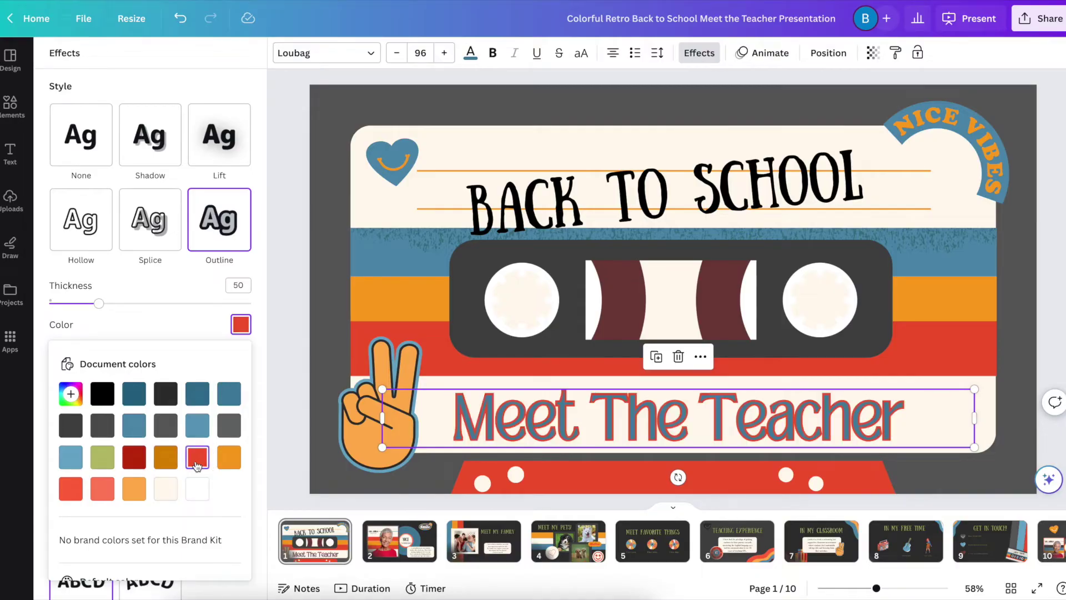
pyautogui.click(188, 322)
pyautogui.hotkey('ctrl', 'z')
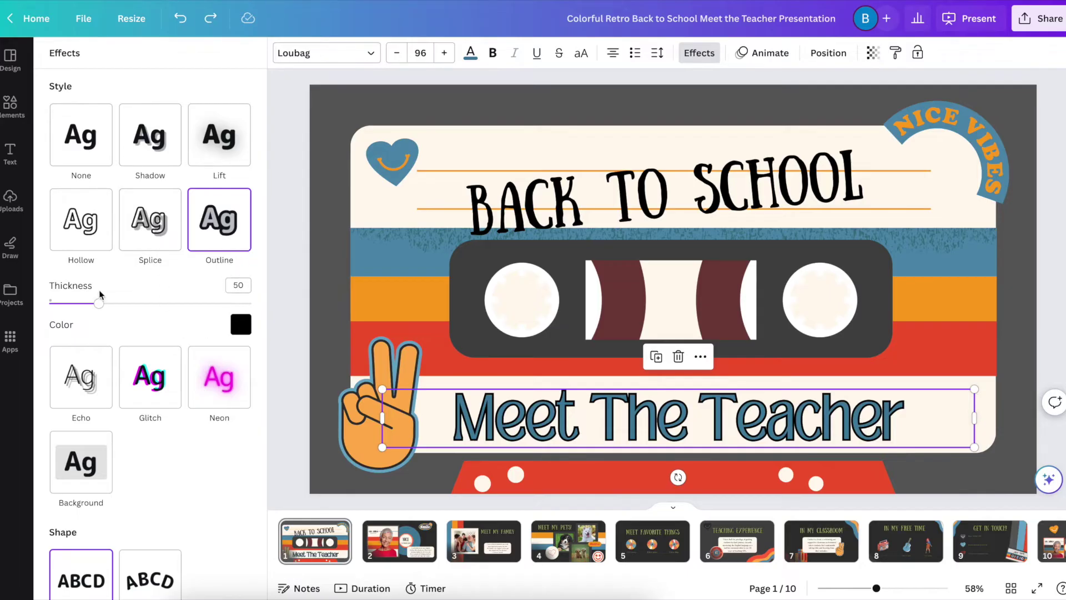
# Try a background effect on Meet The Teacher with roundness 69, spread 32 and transparency 74
pyautogui.scroll(-1, 118, 327)
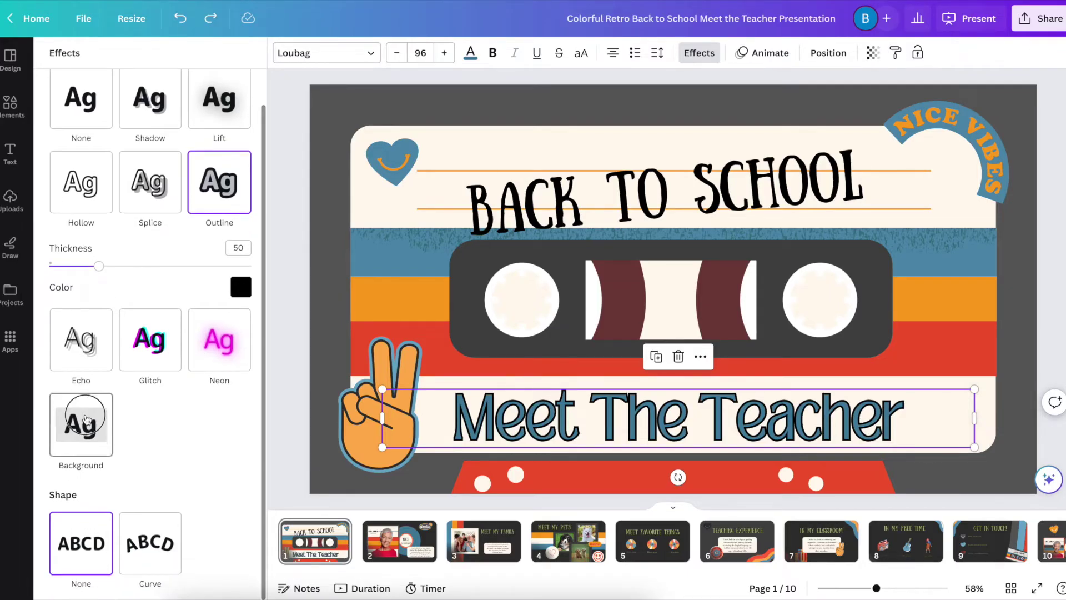
pyautogui.click(84, 421)
pyautogui.scroll(-1, 173, 389)
pyautogui.moveTo(148, 388); pyautogui.dragTo(189, 389)
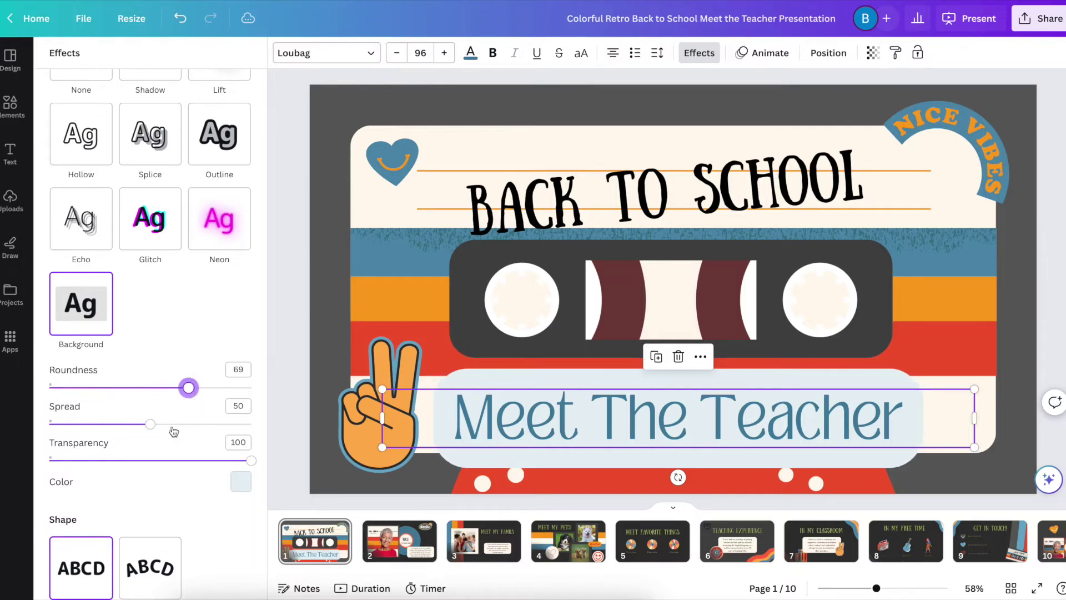
pyautogui.moveTo(158, 428); pyautogui.dragTo(117, 457)
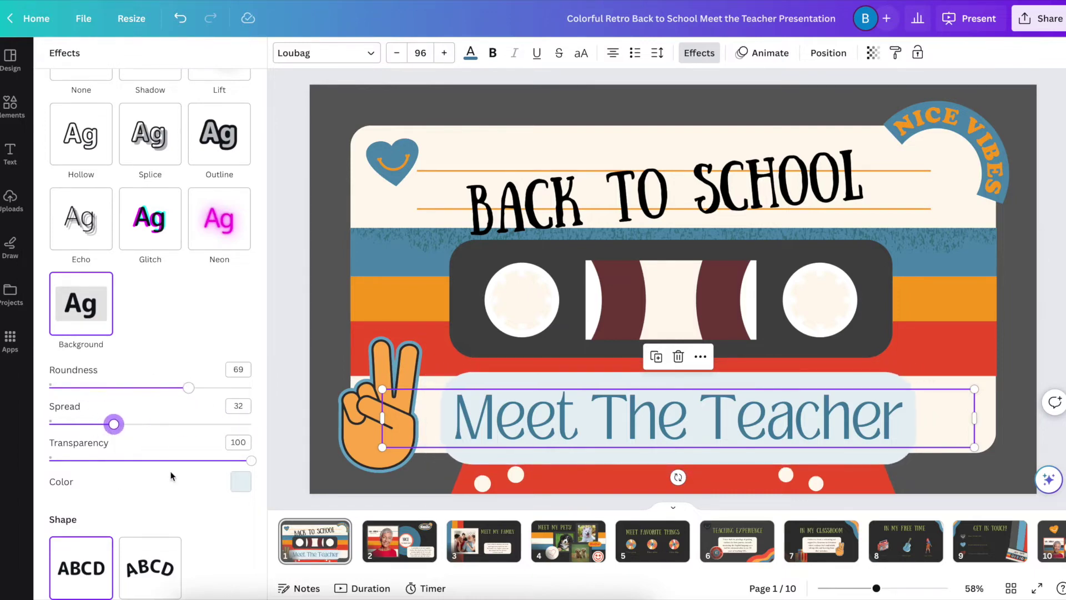
pyautogui.moveTo(254, 464); pyautogui.dragTo(198, 466)
# Try the curve shape on Meet The Teacher, move the text up over the cassette, and set the curve to 19
pyautogui.scroll(-1, 199, 466)
pyautogui.click(150, 543)
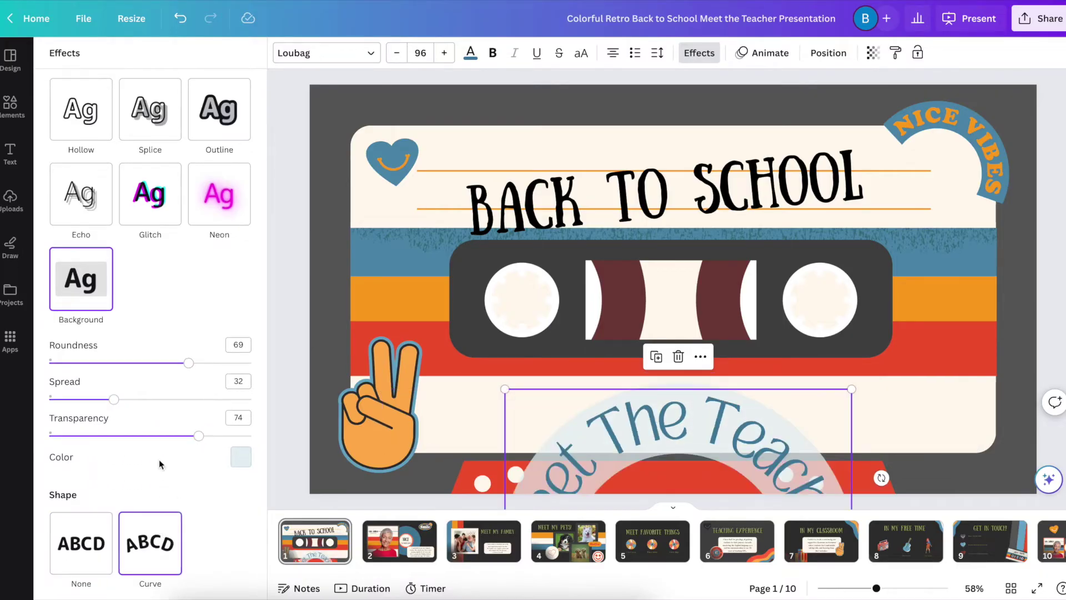
pyautogui.moveTo(746, 428); pyautogui.dragTo(742, 298)
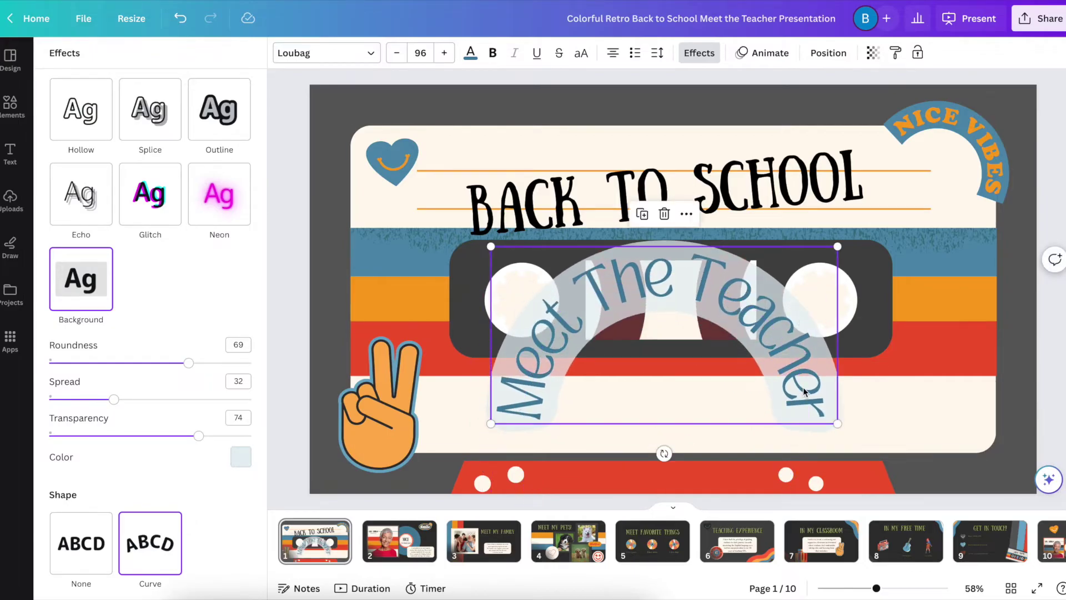
pyautogui.scroll(-2, 166, 463)
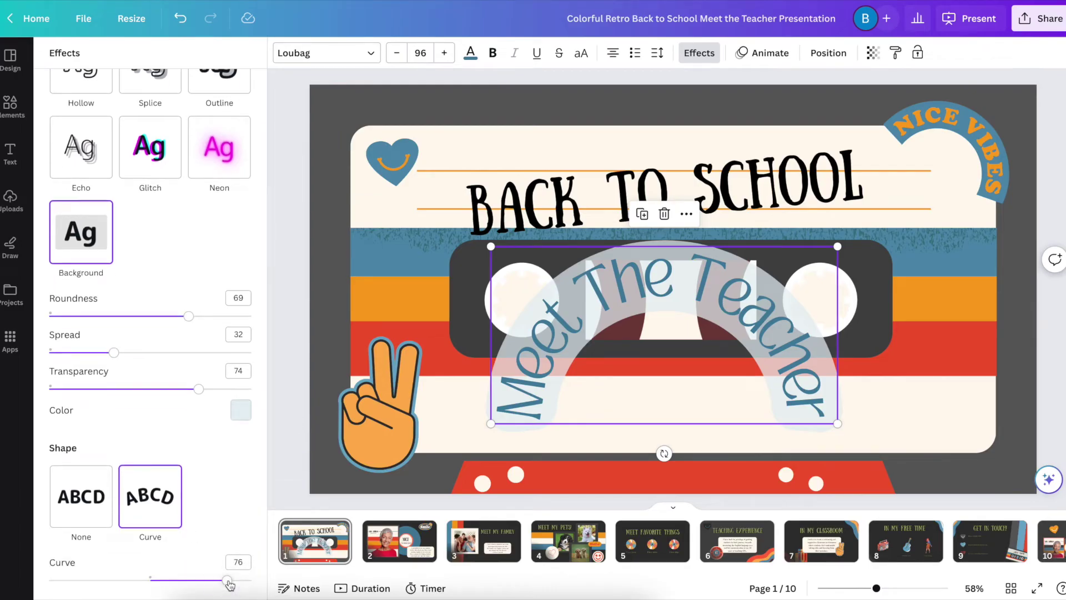
pyautogui.moveTo(228, 583); pyautogui.dragTo(169, 580)
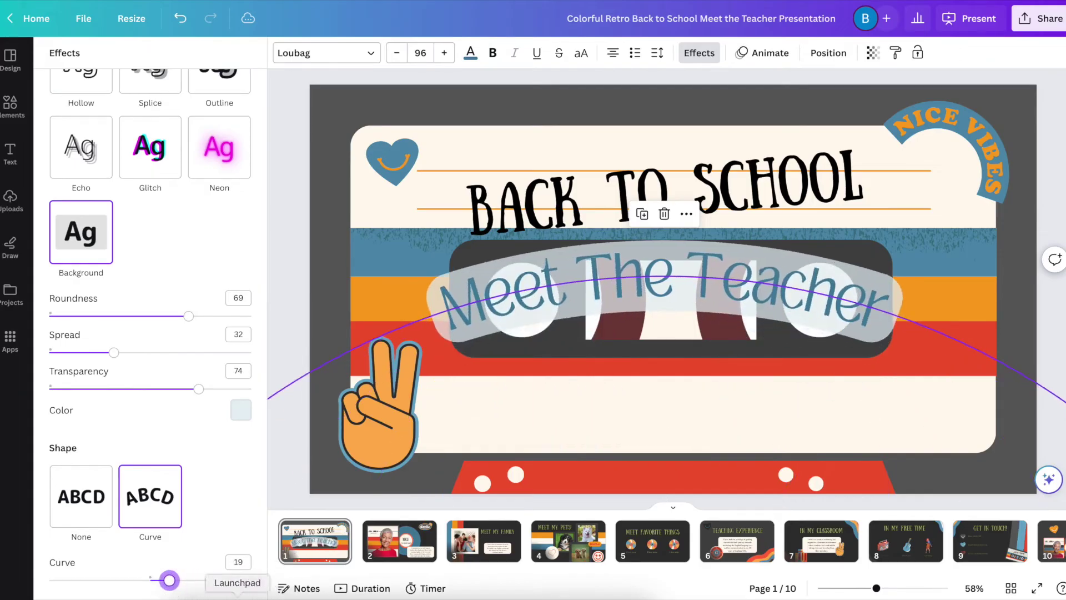
# Shift the Nice Vibes graphic slightly, then undo this and the earlier curve, background and blue text color changes on Meet The Teacher
pyautogui.click(1001, 169)
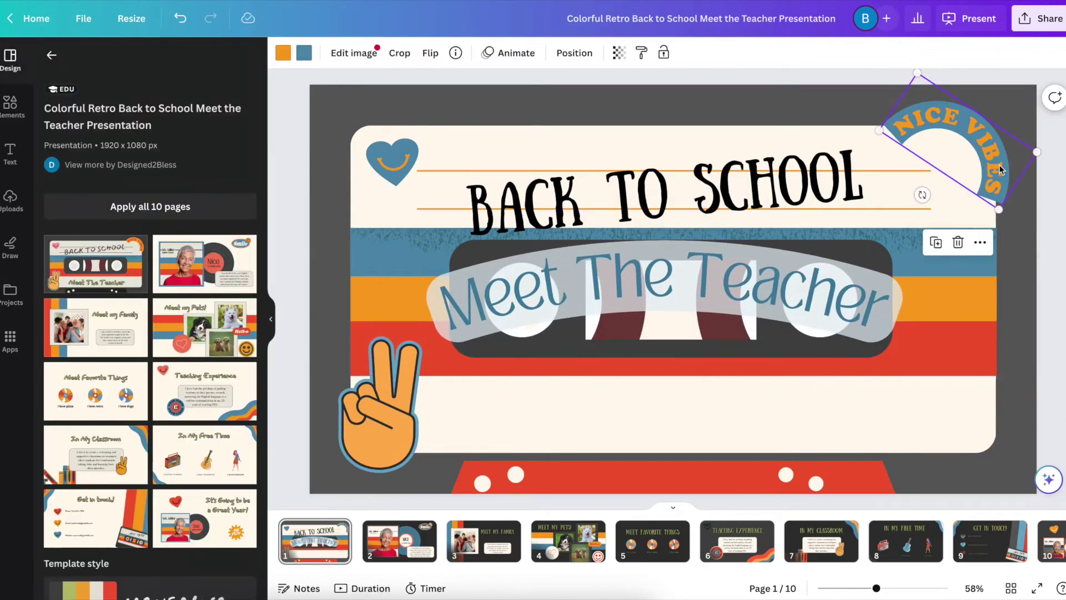
pyautogui.moveTo(1001, 169); pyautogui.dragTo(989, 175)
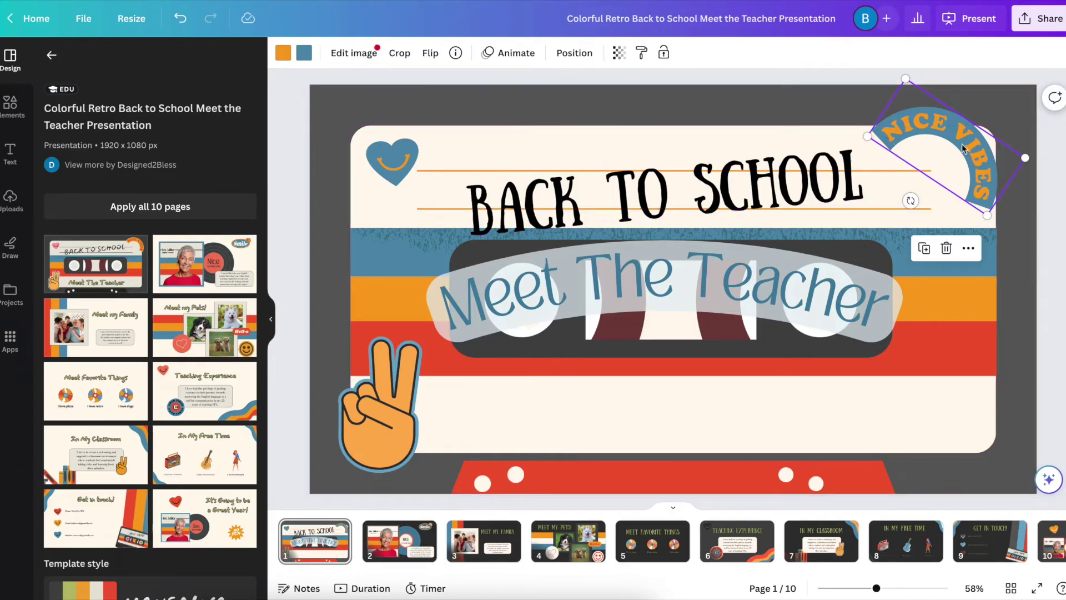
pyautogui.hotkey('ctrl', 'z')
pyautogui.hotkey('ctrl', 'z')
pyautogui.hotkey('ctrl', 'z')
pyautogui.hotkey('ctrl', 'z')
pyautogui.hotkey('ctrl', 'z')
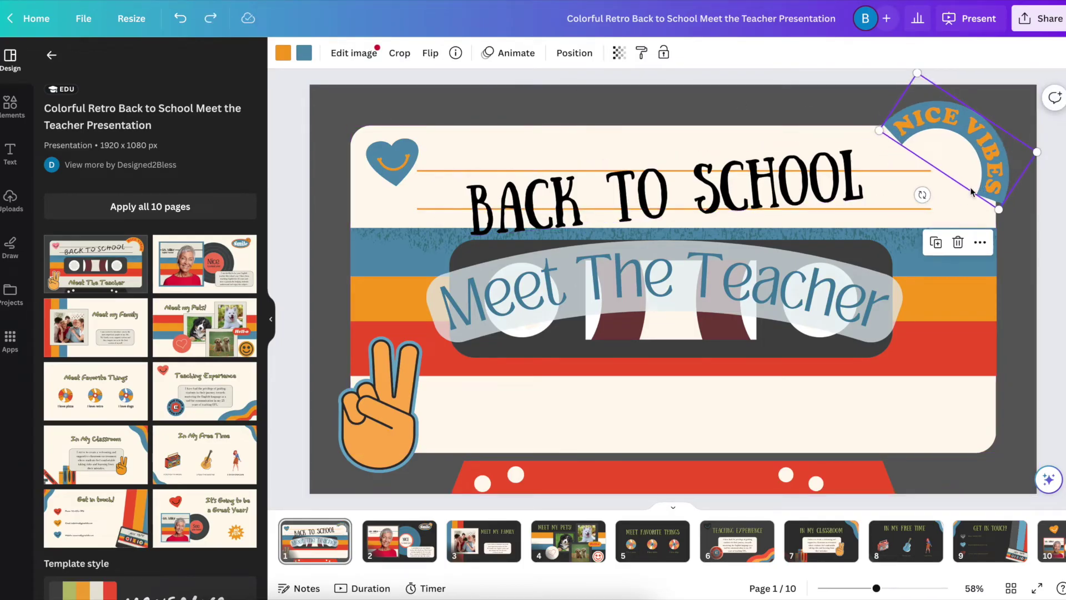
pyautogui.hotkey('ctrl', 'z')
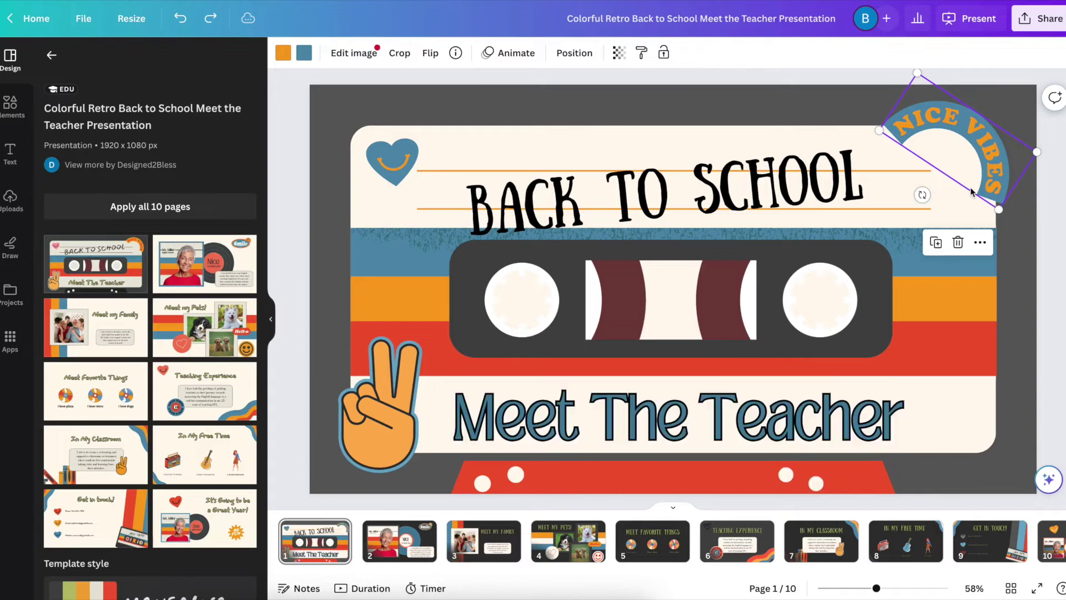
pyautogui.hotkey('ctrl', 'z')
pyautogui.hotkey('ctrl', 'z')
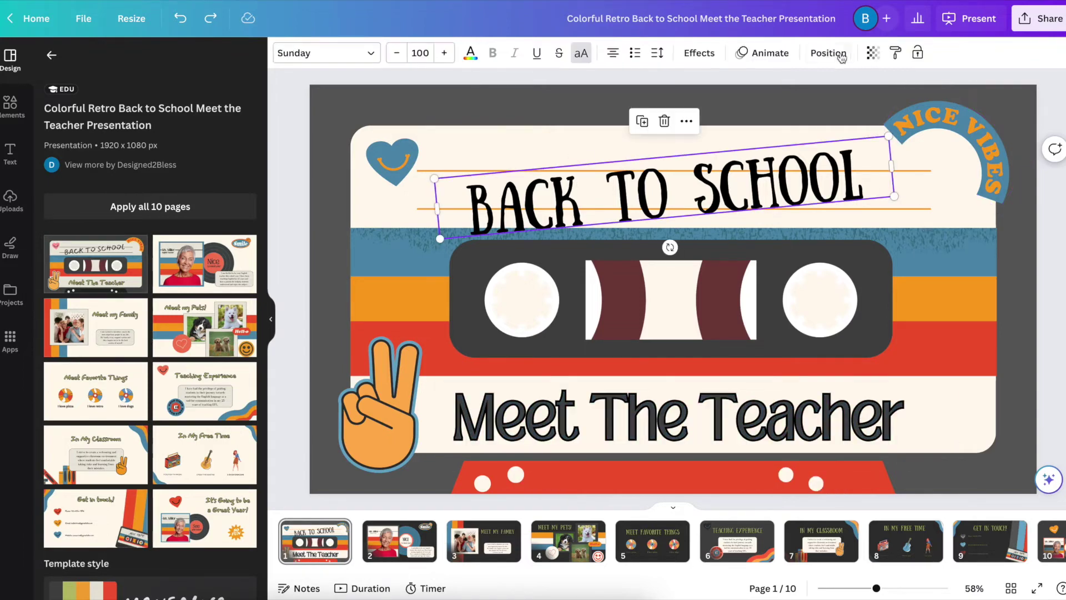
# Show the layers of page 1 and move the cream rounded rectangle above the circles and the red trapezoid
pyautogui.click(836, 54)
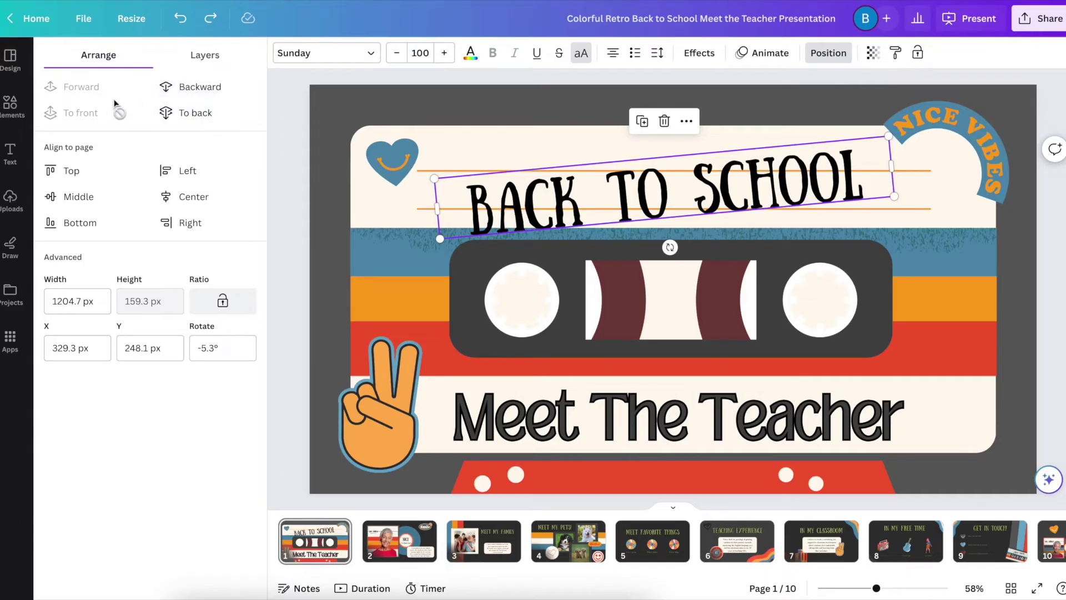
pyautogui.click(206, 55)
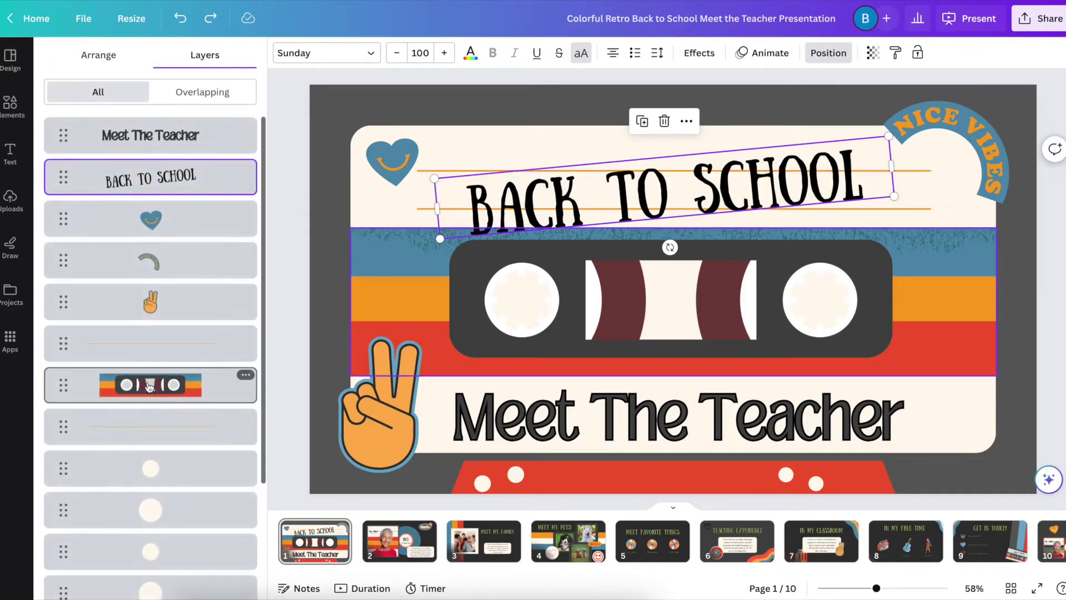
pyautogui.scroll(-3, 142, 386)
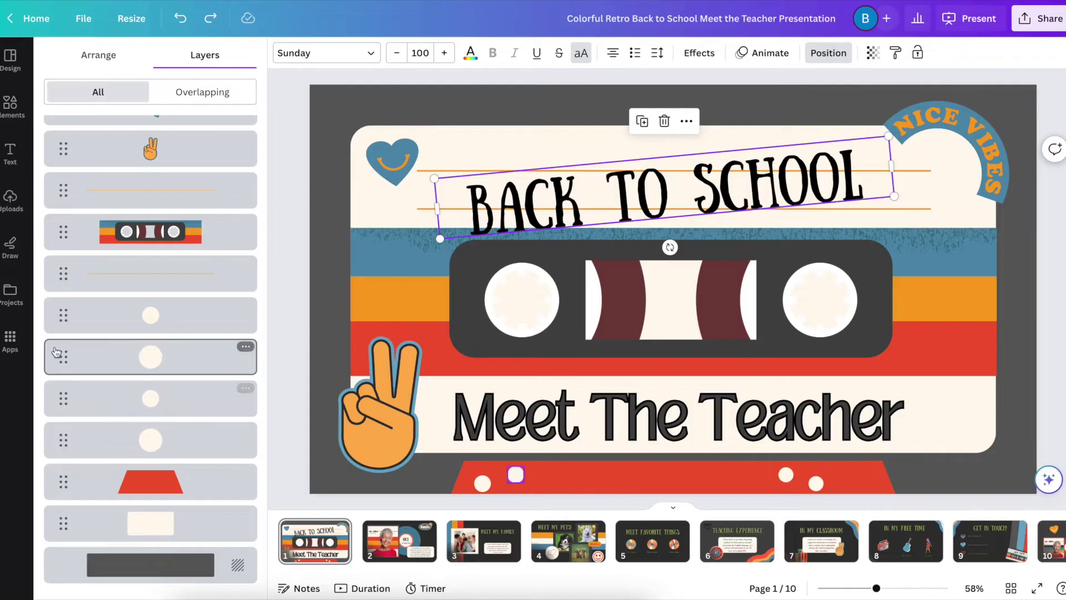
pyautogui.click(83, 316)
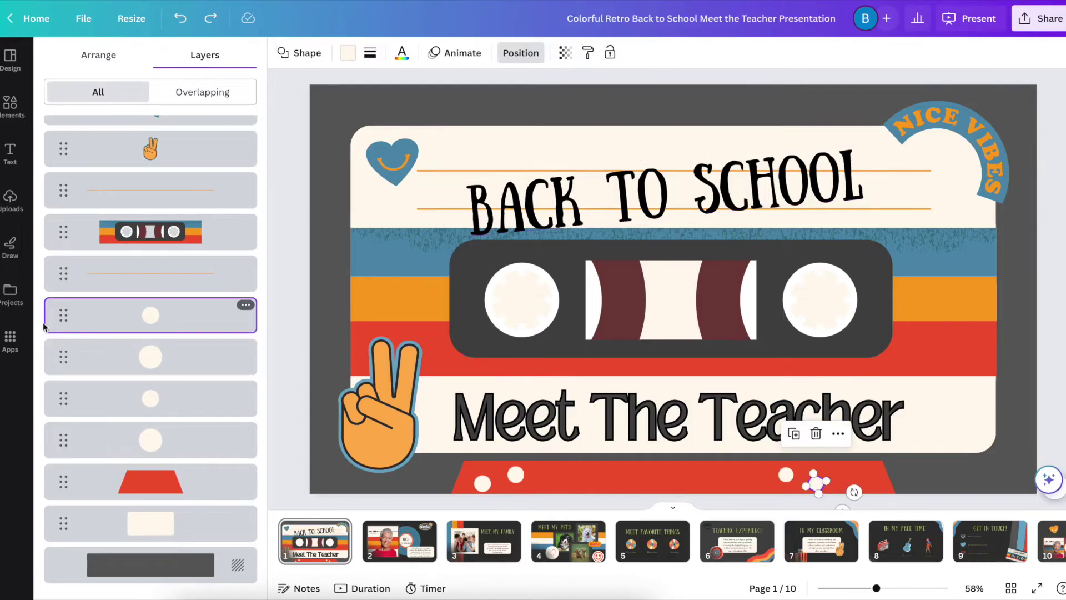
pyautogui.moveTo(62, 318); pyautogui.dragTo(59, 587)
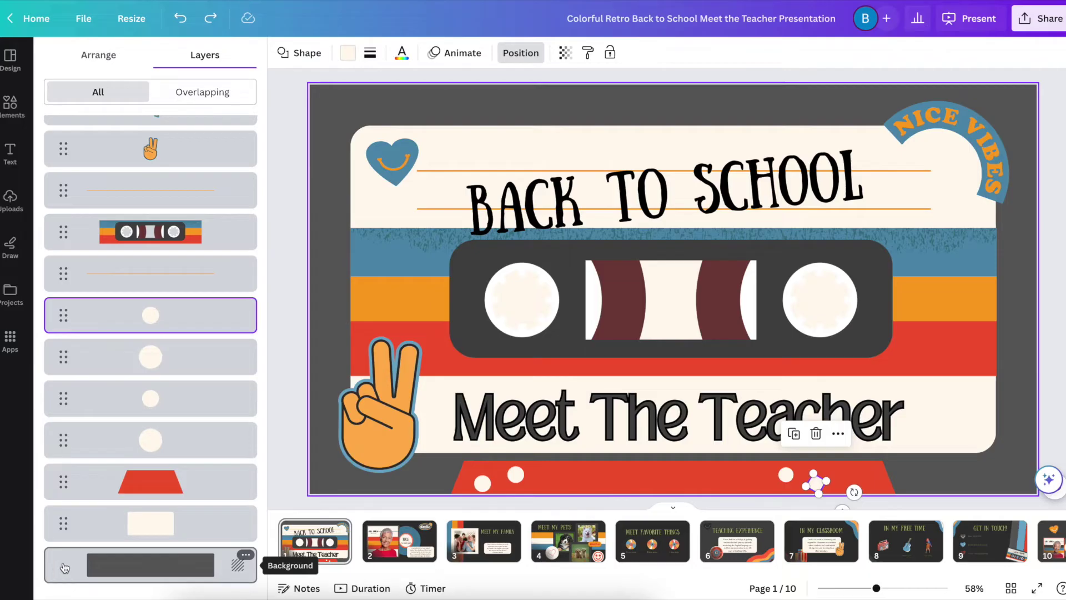
pyautogui.moveTo(71, 524); pyautogui.dragTo(82, 320)
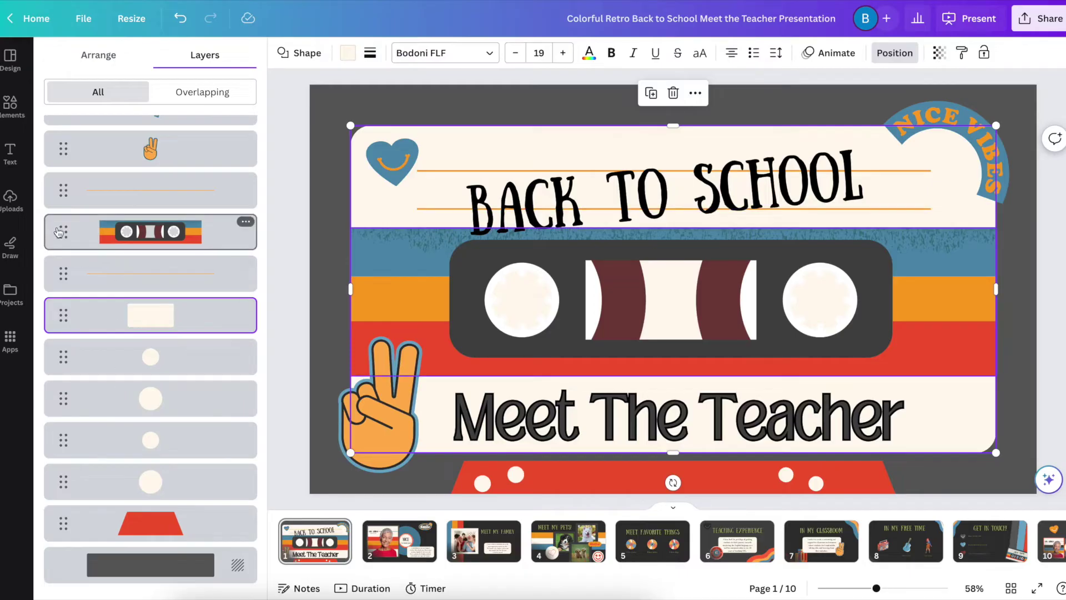
# Try reordering the cassette graphic and the Meet The Teacher text in the layer list
pyautogui.moveTo(61, 232)
pyautogui.mouseDown()
pyautogui.moveTo(62, 493)
pyautogui.moveTo(59, 205)
pyautogui.moveTo(62, 228)
pyautogui.mouseUp()
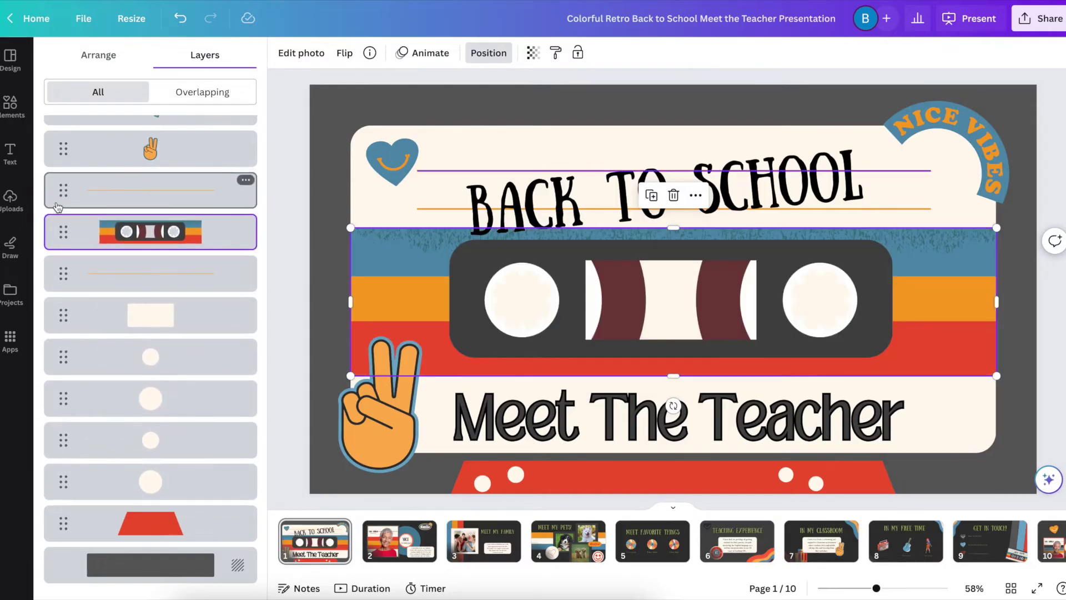
pyautogui.scroll(3, 137, 253)
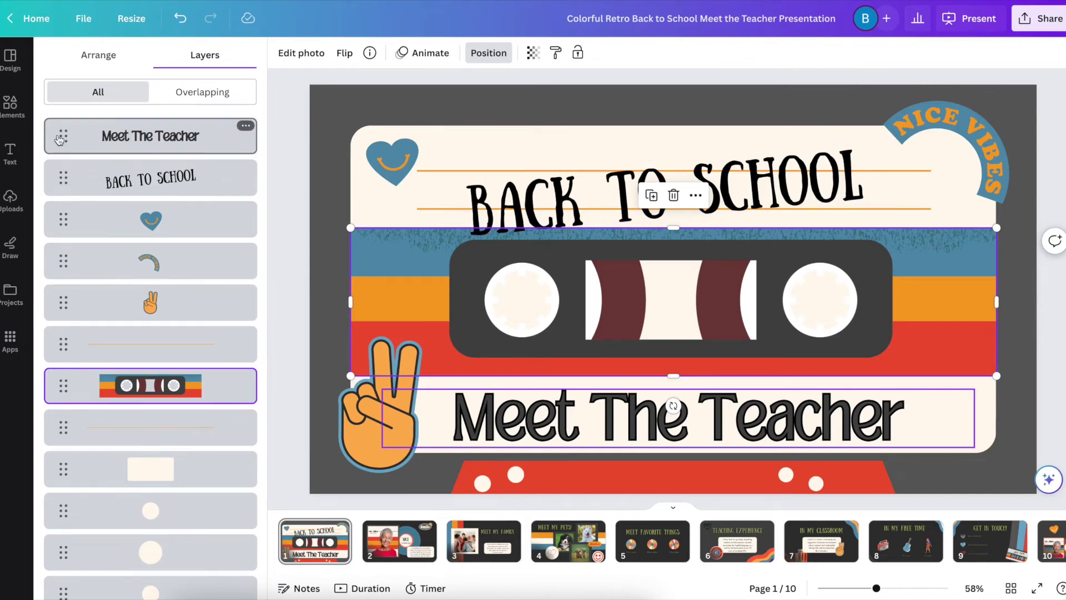
pyautogui.moveTo(59, 143); pyautogui.dragTo(58, 181)
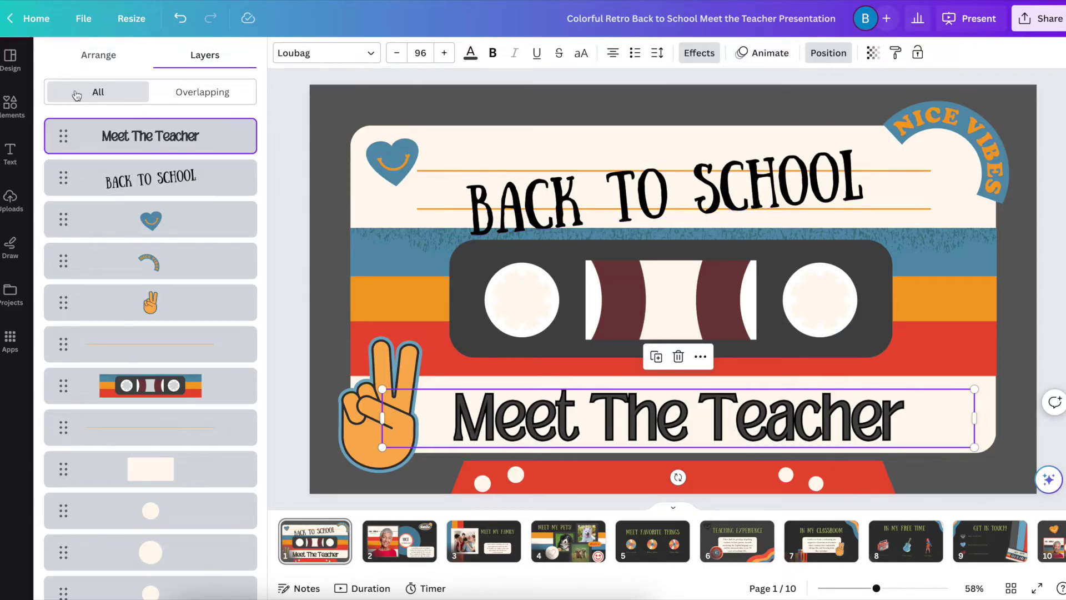
# Examine the overlapping and full layer lists and the arrange options for the Meet The Teacher text
pyautogui.click(217, 91)
pyautogui.click(120, 100)
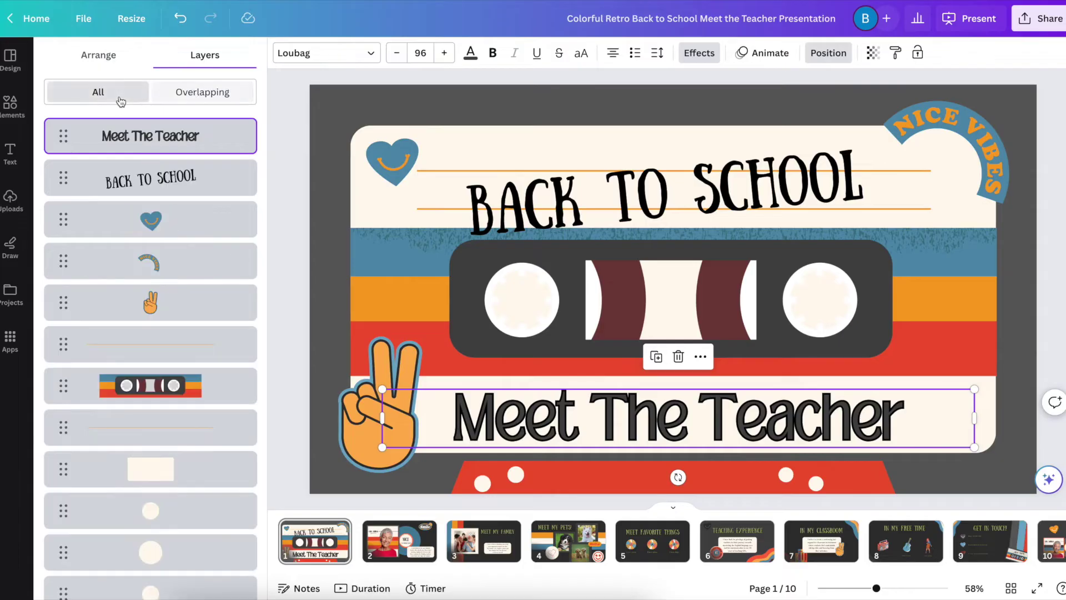
pyautogui.click(113, 59)
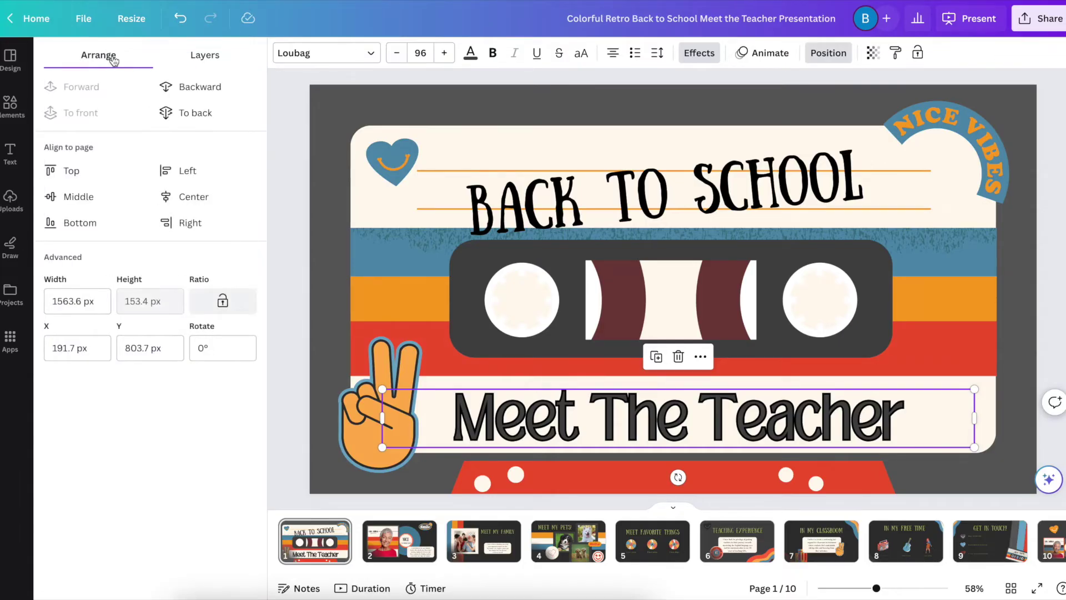
pyautogui.click(189, 61)
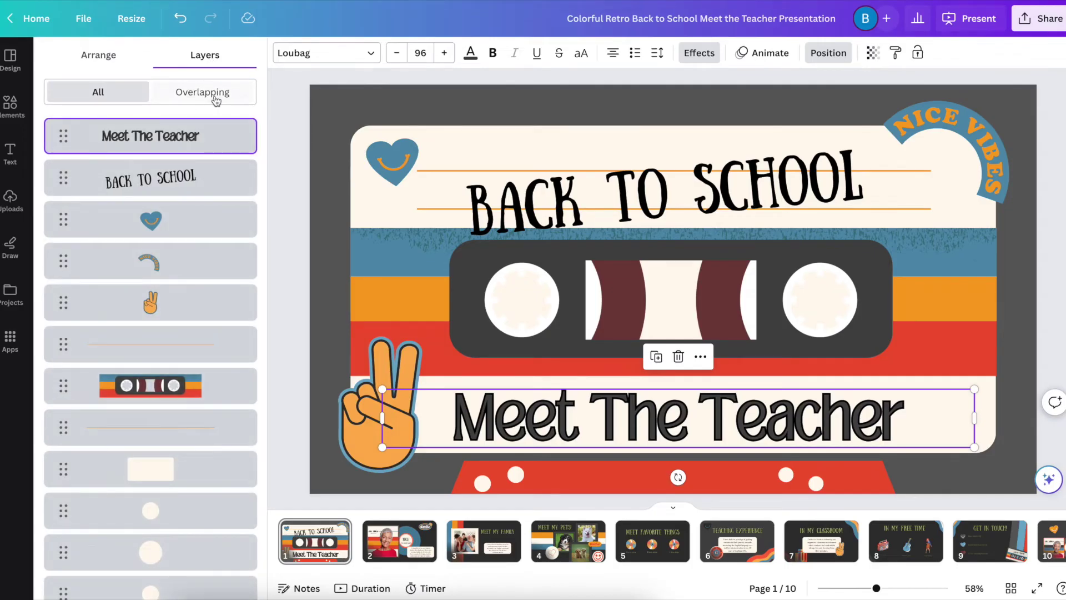
pyautogui.click(214, 99)
pyautogui.click(100, 94)
pyautogui.click(107, 58)
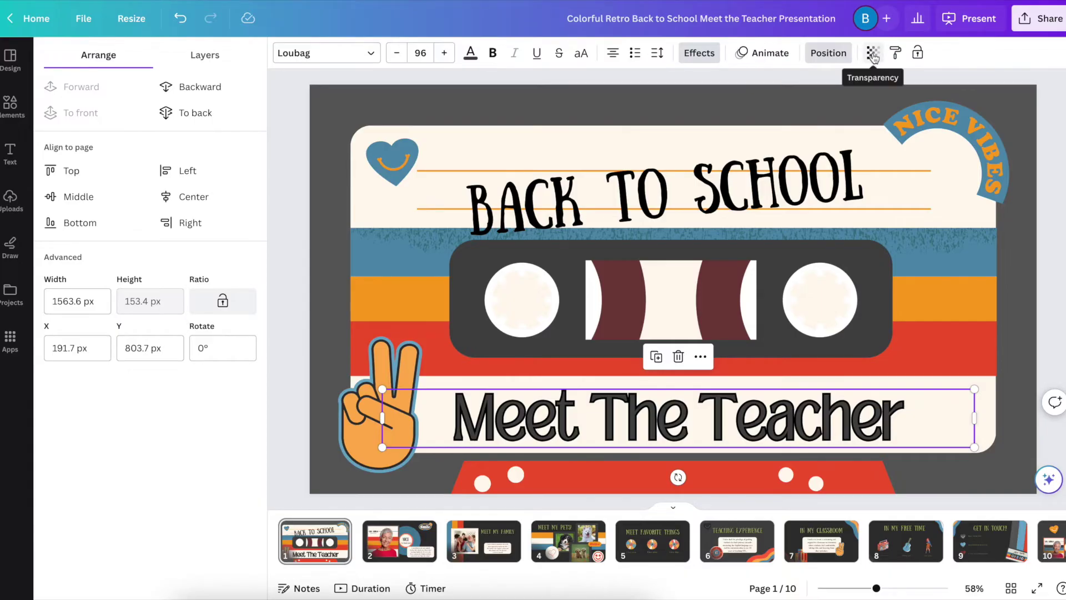
pyautogui.click(828, 53)
# Move the striped cassette graphic slightly down and check the editing options of the heart, the cassette and the page background
pyautogui.click(463, 303)
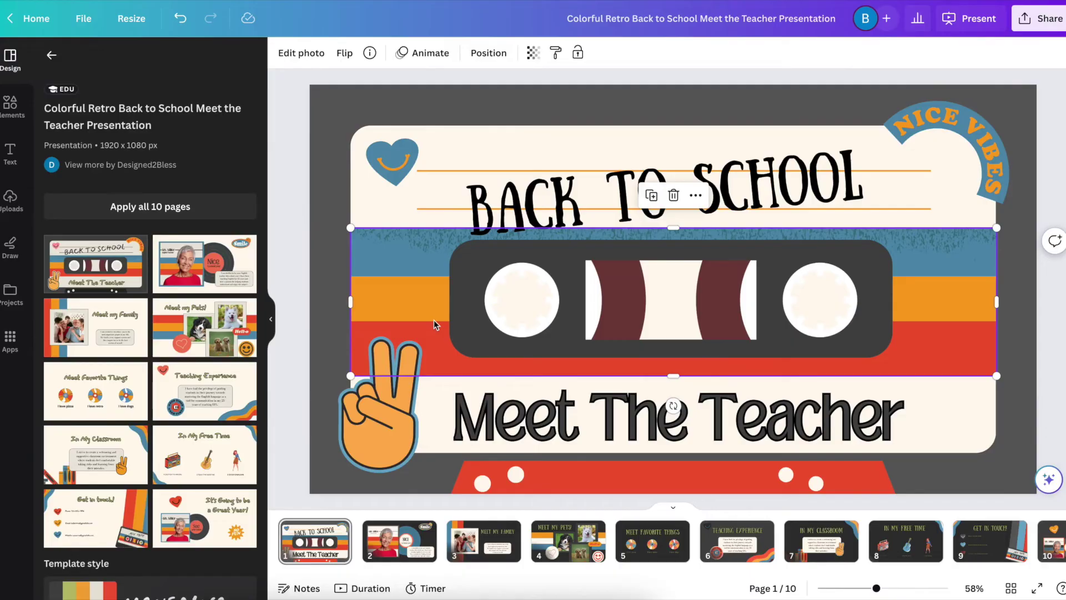
pyautogui.moveTo(438, 280); pyautogui.dragTo(455, 295)
pyautogui.moveTo(656, 289); pyautogui.dragTo(640, 279)
pyautogui.click(403, 174)
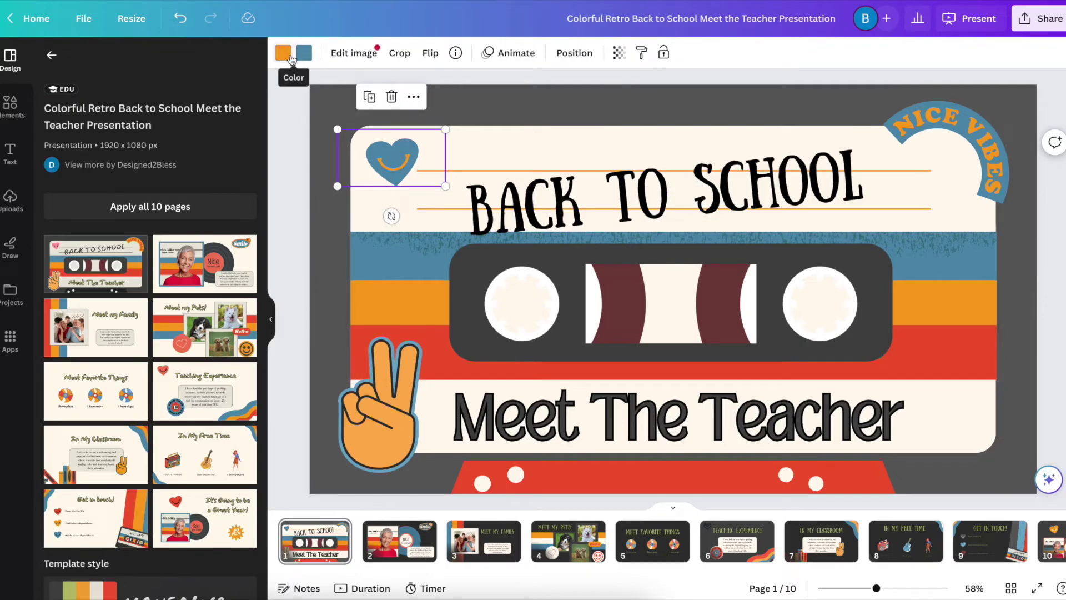
pyautogui.click(516, 340)
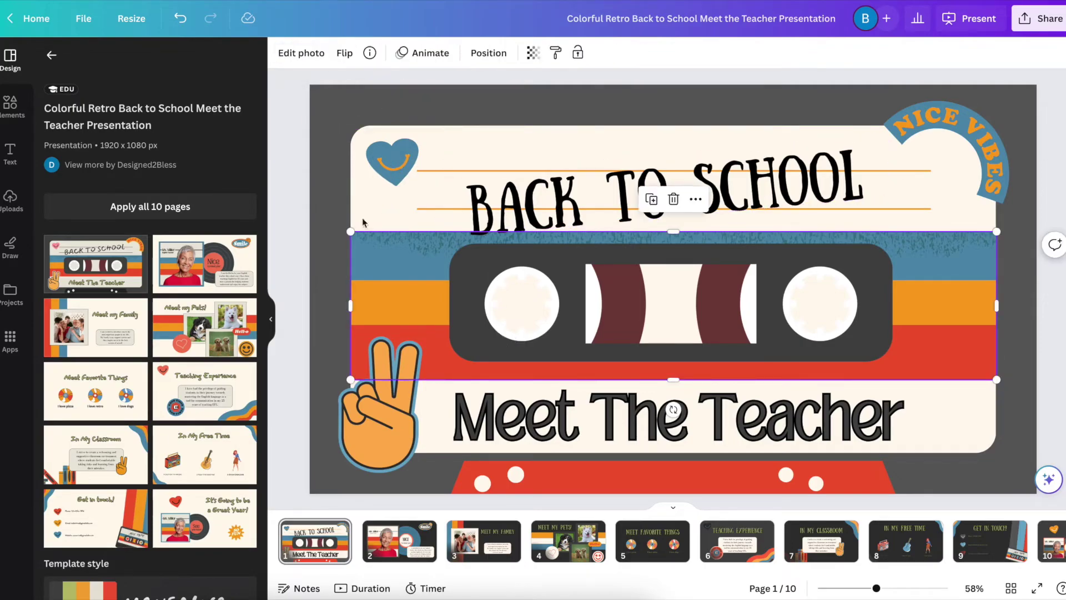
pyautogui.click(339, 204)
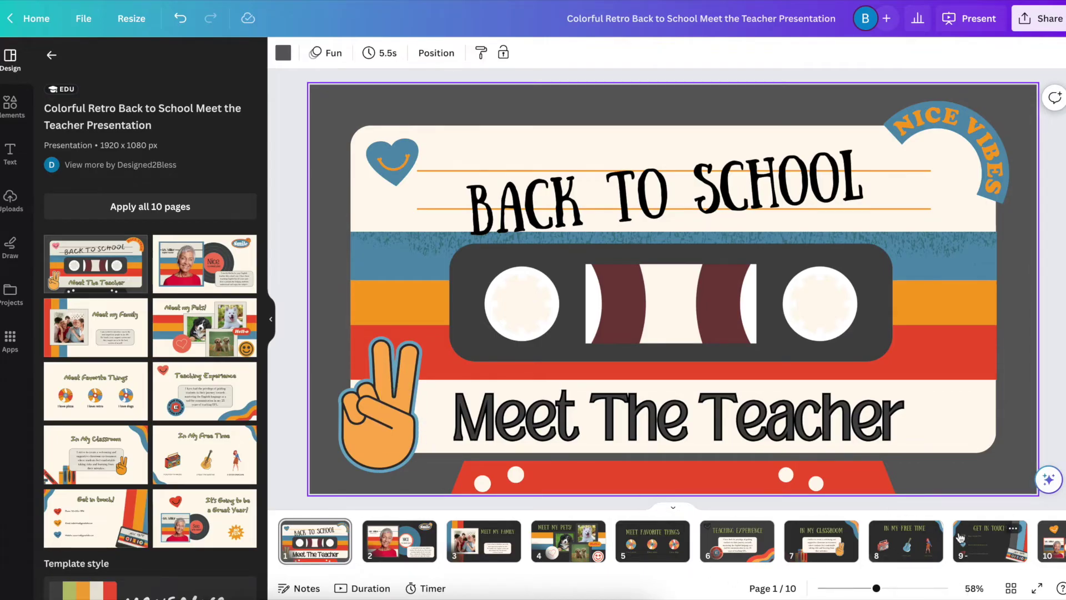
# Add a blank page 11 at the end of the presentation and show the elements library
pyautogui.hscroll(3, 1032, 541)
pyautogui.click(1042, 546)
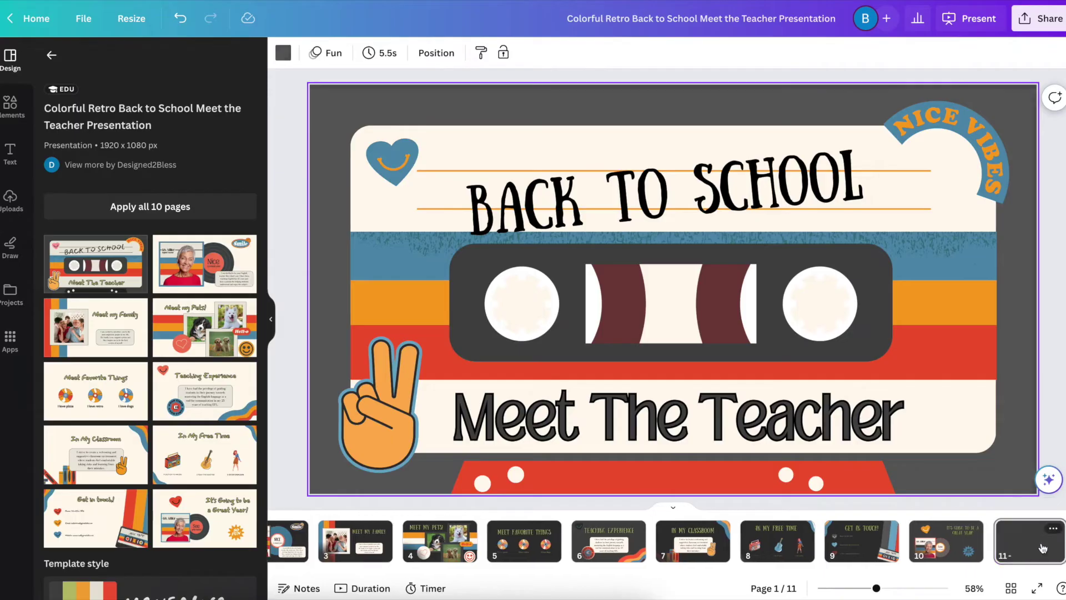
pyautogui.click(8, 111)
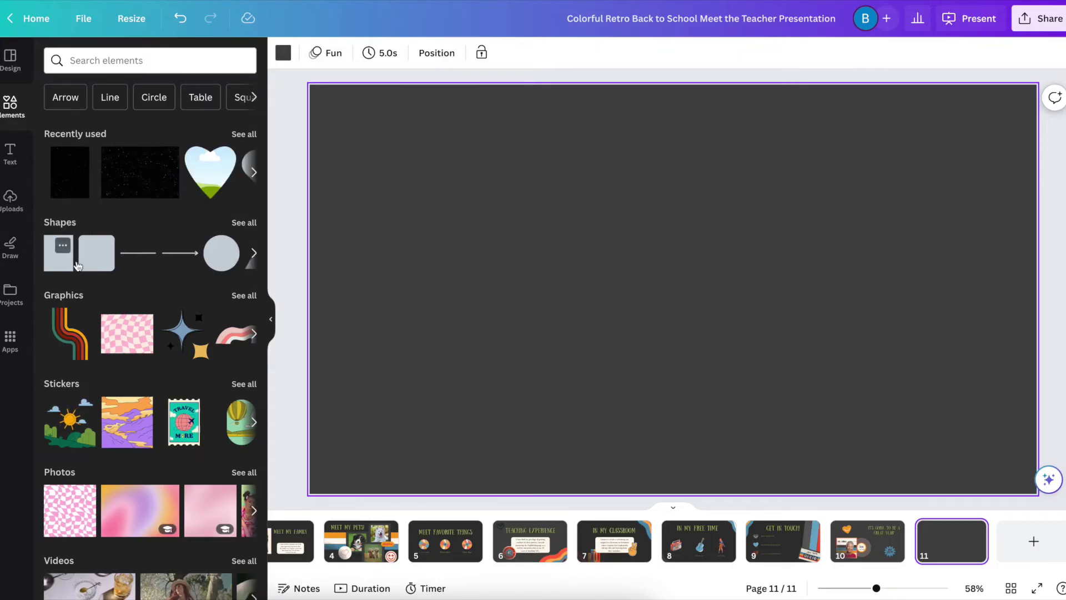
# Browse the full collection of lines and shapes and return to the elements overview
pyautogui.hscroll(5, 77, 261)
pyautogui.hscroll(-5, 77, 261)
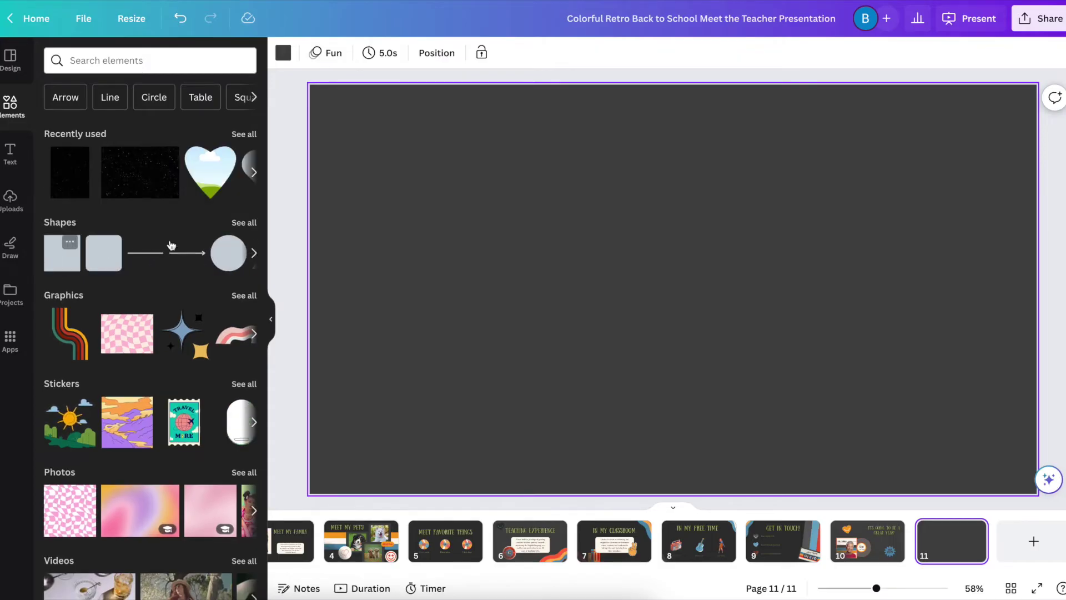
pyautogui.click(244, 223)
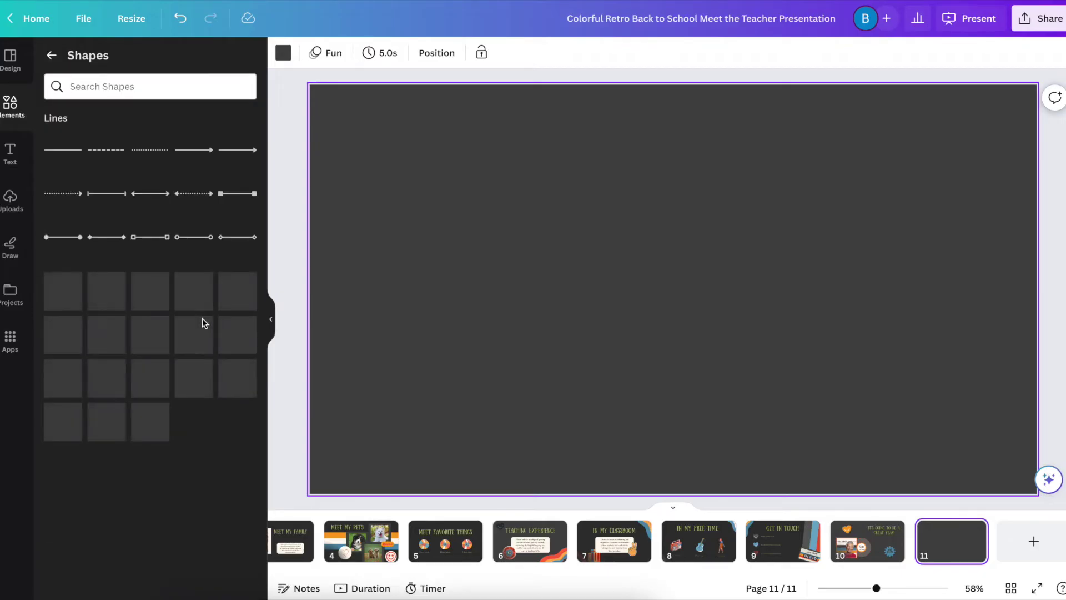
pyautogui.scroll(-2, 202, 319)
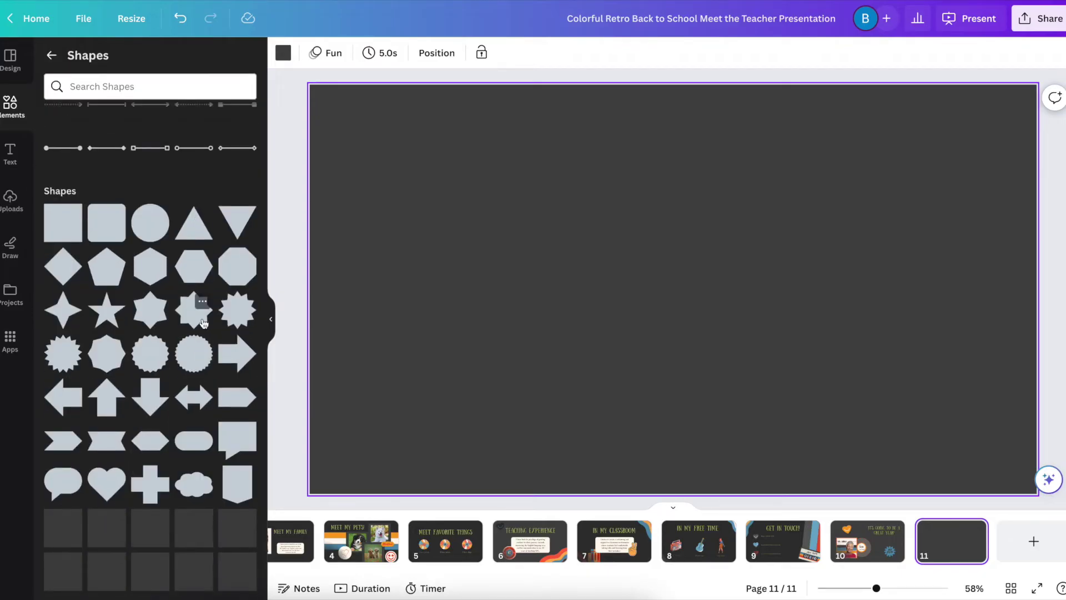
pyautogui.scroll(2, 203, 322)
pyautogui.click(51, 55)
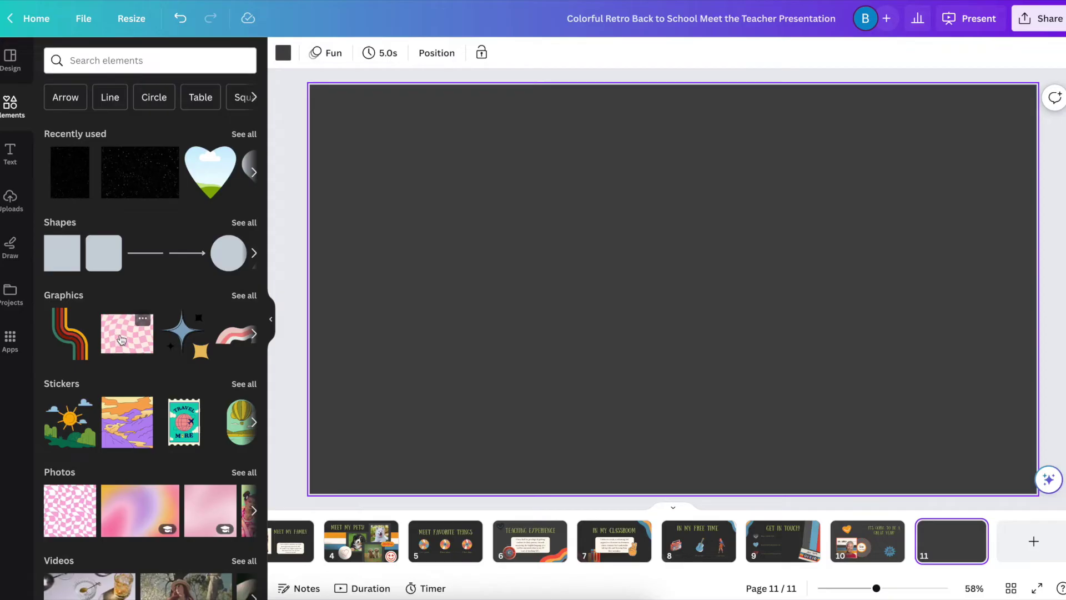
# Add the wavy retro stripes graphic to page 11 and enlarge it to nearly the full page height
pyautogui.hscroll(3, 174, 340)
pyautogui.hscroll(5, 175, 340)
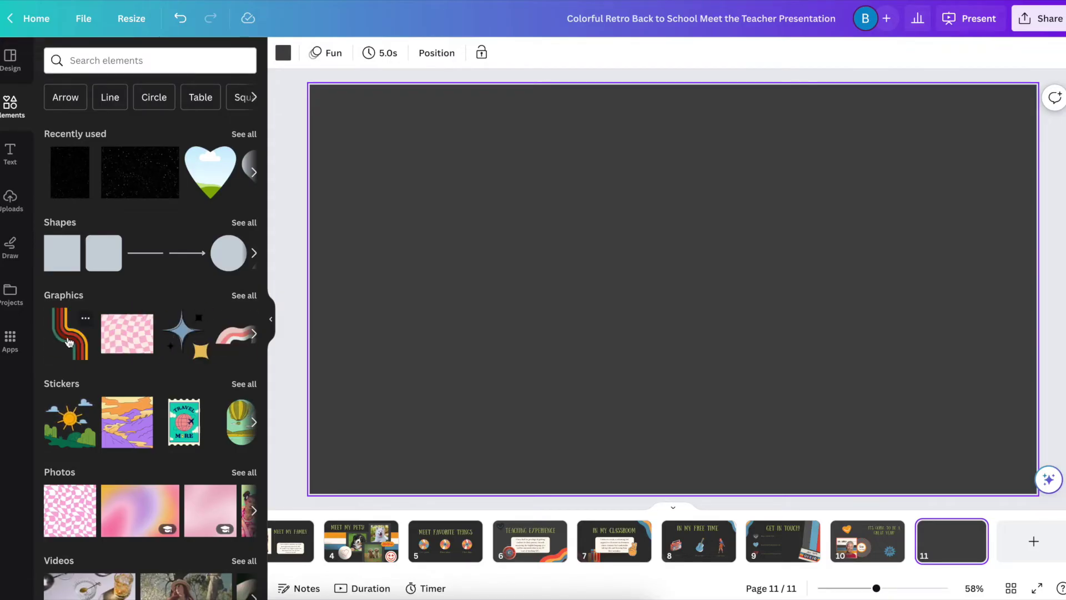
pyautogui.click(69, 341)
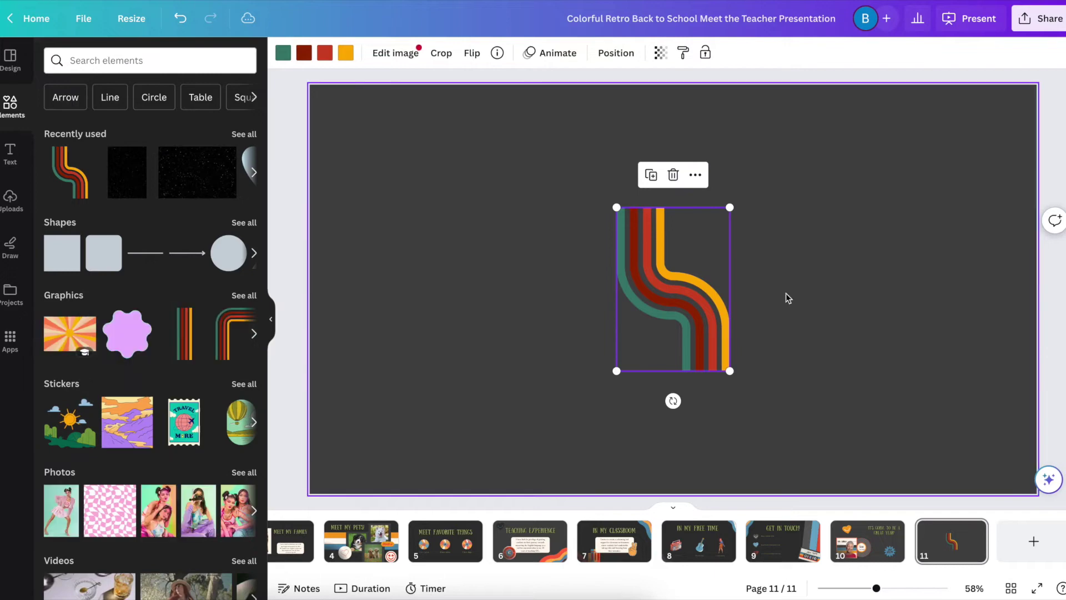
pyautogui.moveTo(704, 310); pyautogui.dragTo(551, 190)
pyautogui.moveTo(574, 252); pyautogui.dragTo(811, 443)
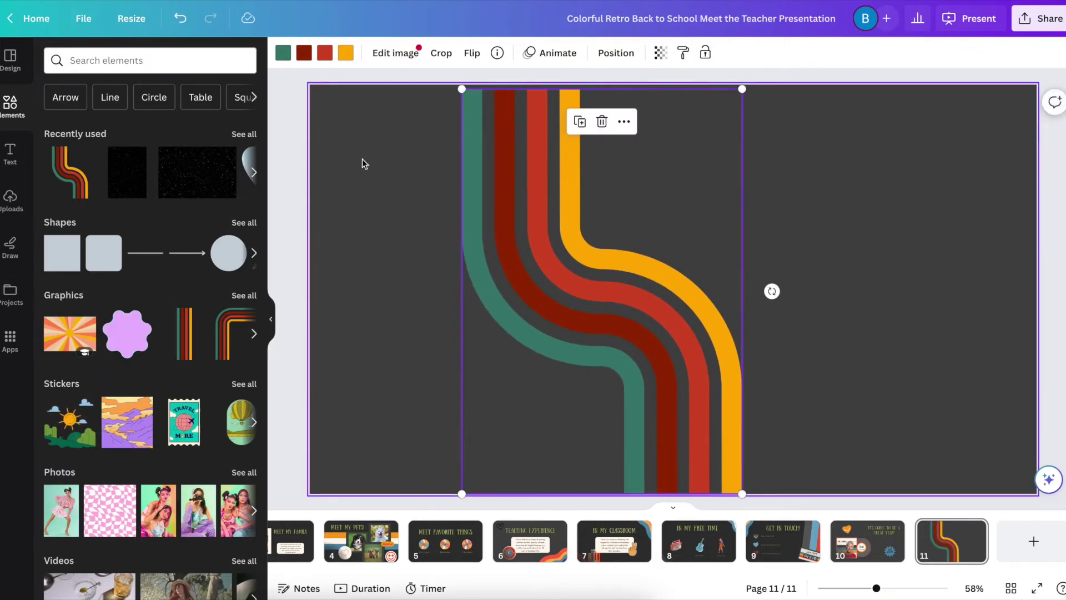
# Show the replacement colors for the green stripe and move the stripes graphic up to the page's top edge
pyautogui.click(286, 58)
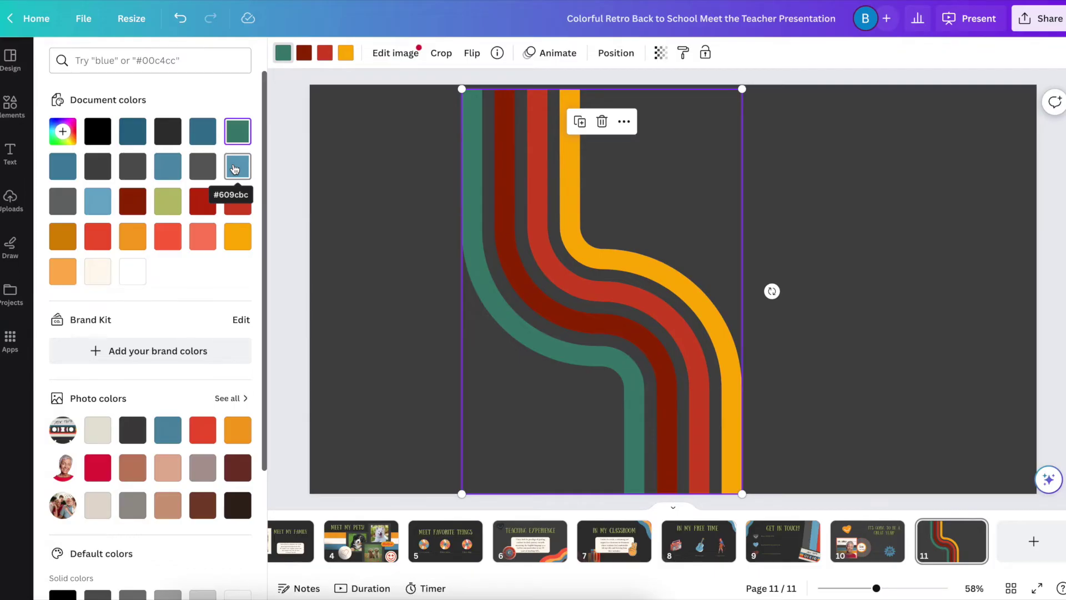
pyautogui.moveTo(509, 160); pyautogui.dragTo(512, 160)
pyautogui.click(21, 114)
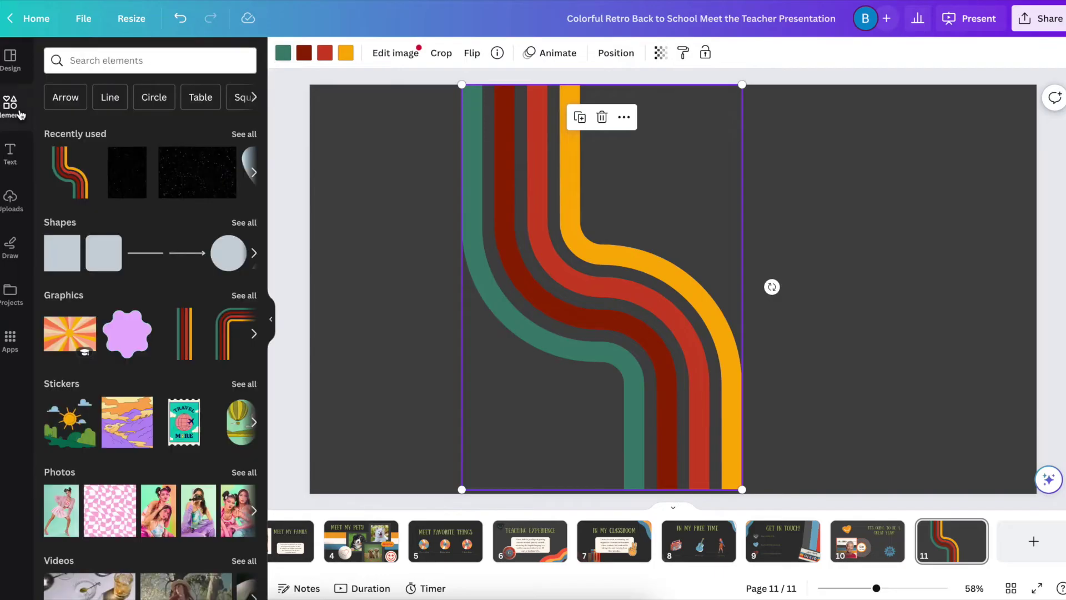
# Add the sun and landscape sticker, delete the stripes graphic, and place the sticker near the page center
pyautogui.scroll(-3, 161, 303)
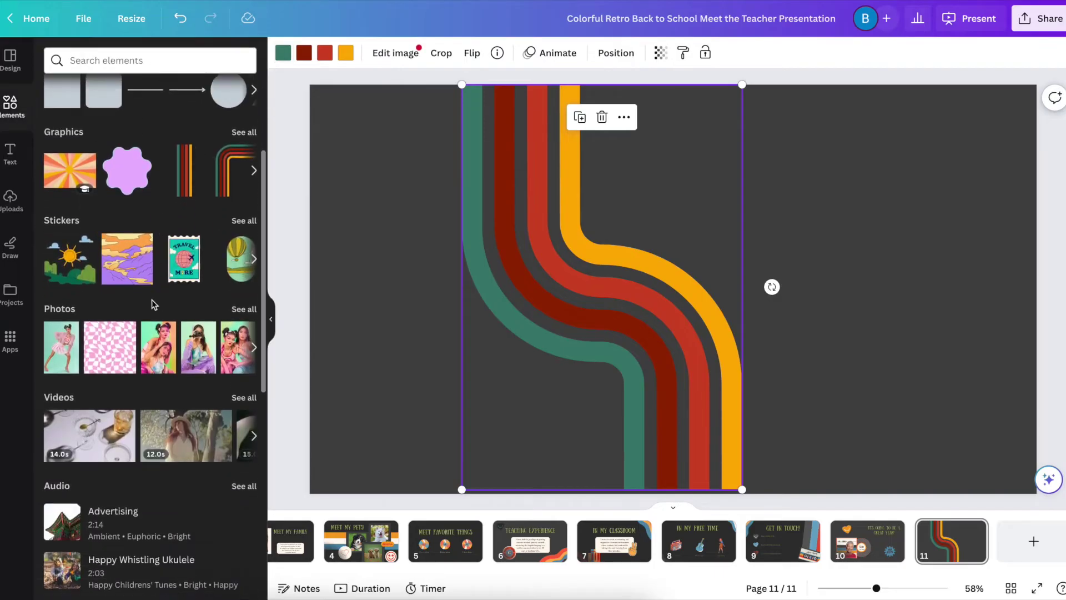
pyautogui.click(82, 268)
pyautogui.moveTo(596, 291); pyautogui.dragTo(760, 284)
pyautogui.click(616, 288)
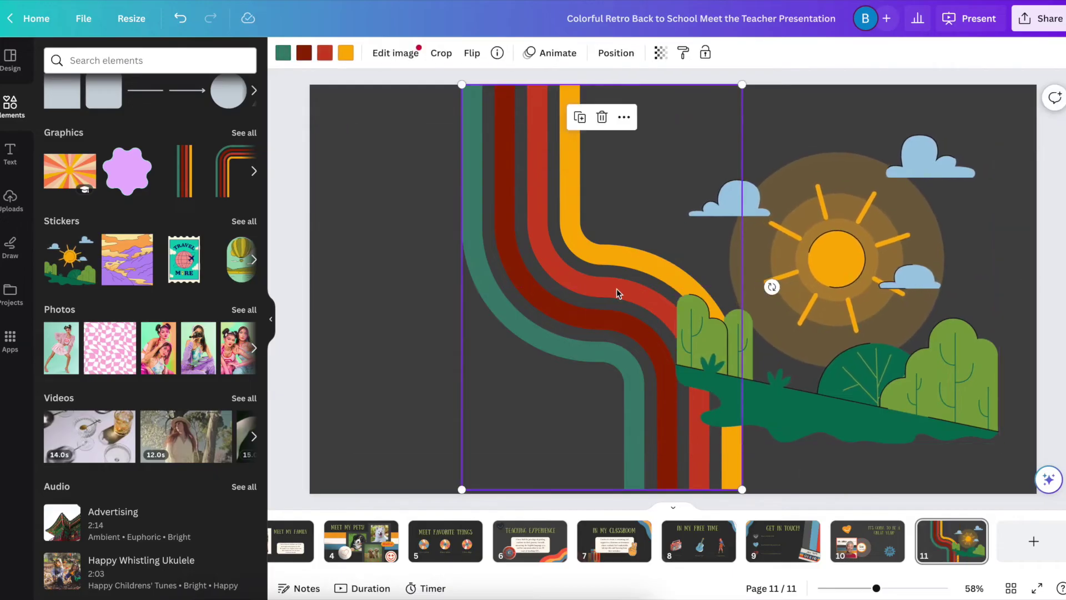
pyautogui.press('Delete')
pyautogui.moveTo(902, 338); pyautogui.dragTo(727, 348)
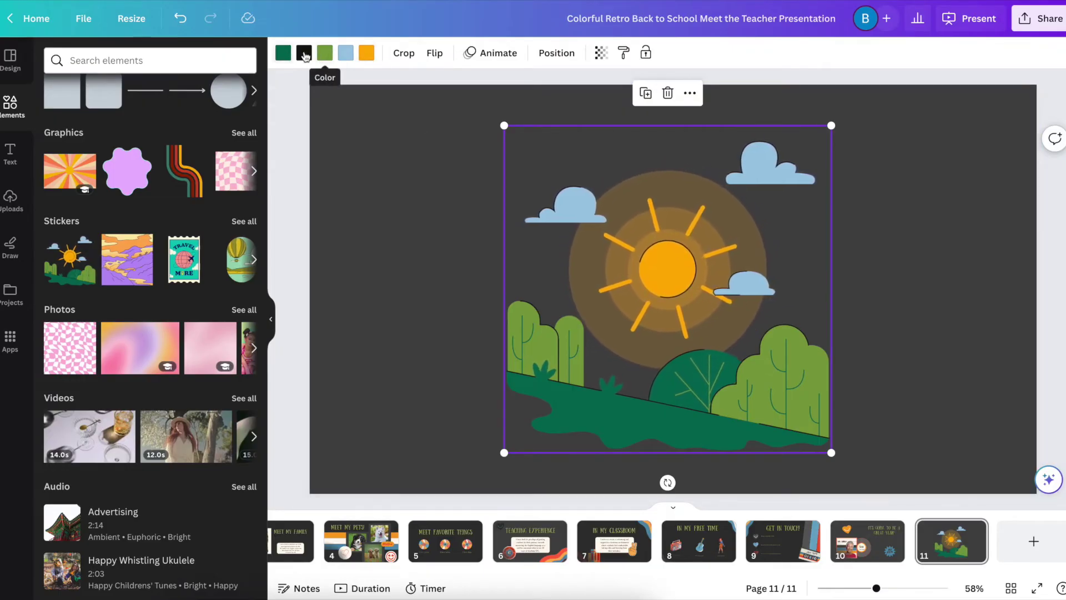
# Browse the stickers, photos, videos, audio, charts, tables, frames and grids in the elements library
pyautogui.hscroll(10, 161, 280)
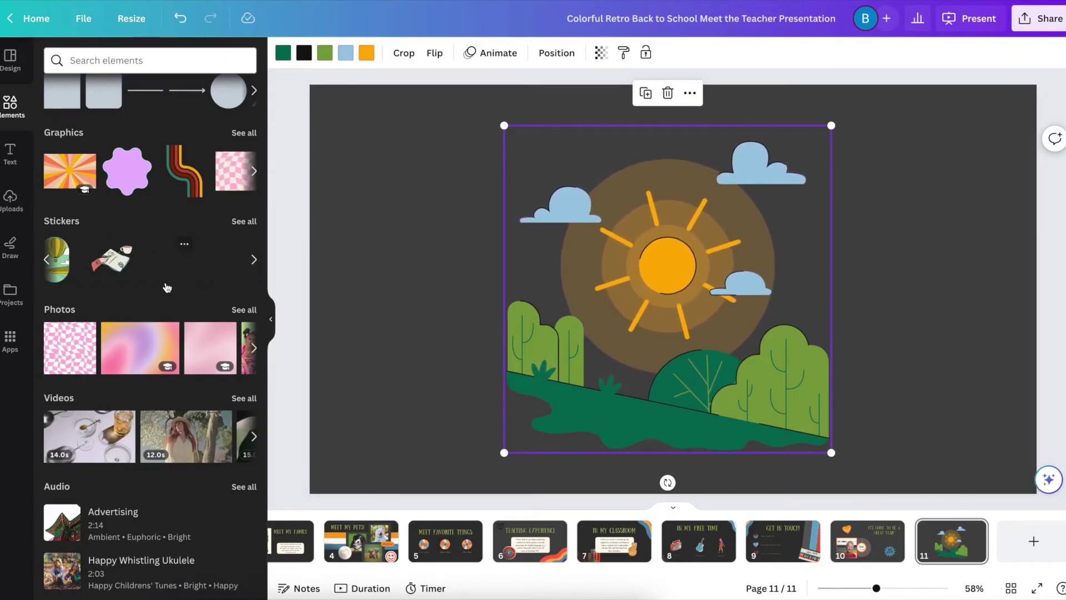
pyautogui.hscroll(3, 169, 355)
pyautogui.hscroll(8, 169, 356)
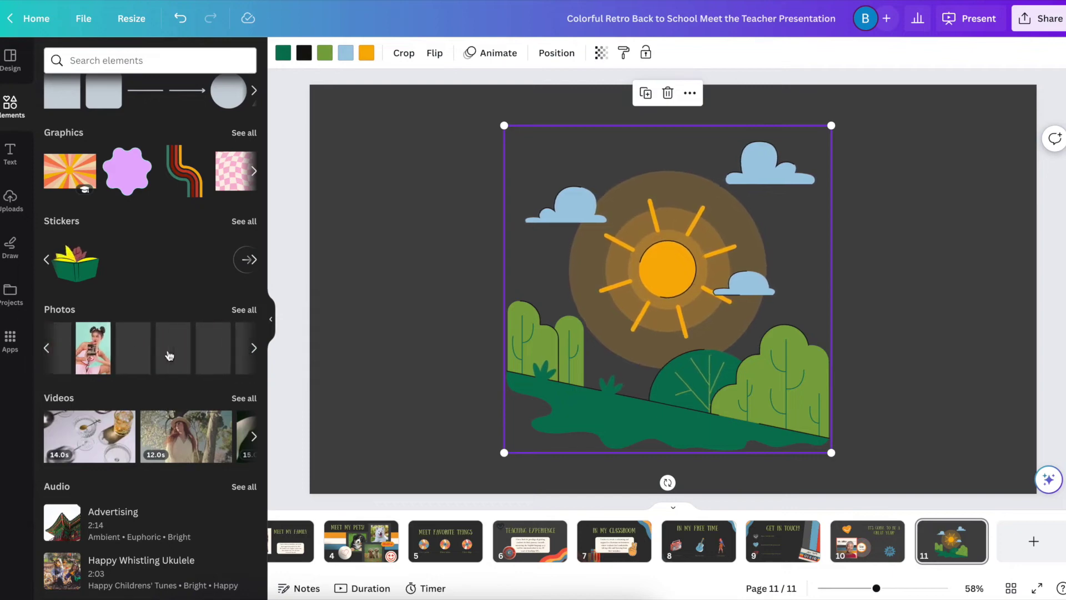
pyautogui.hscroll(10, 169, 355)
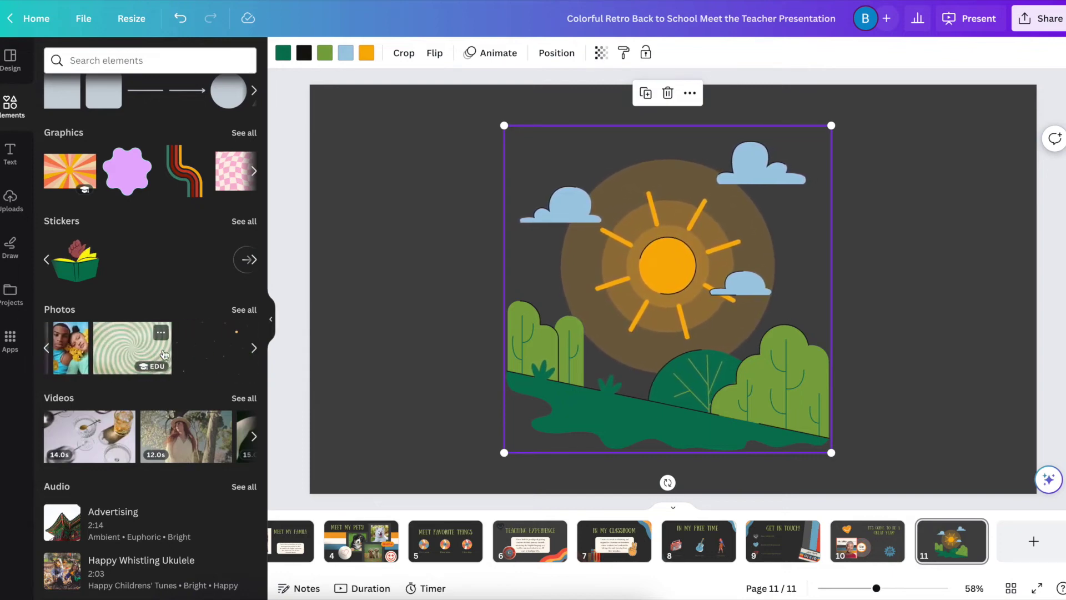
pyautogui.hscroll(6, 165, 354)
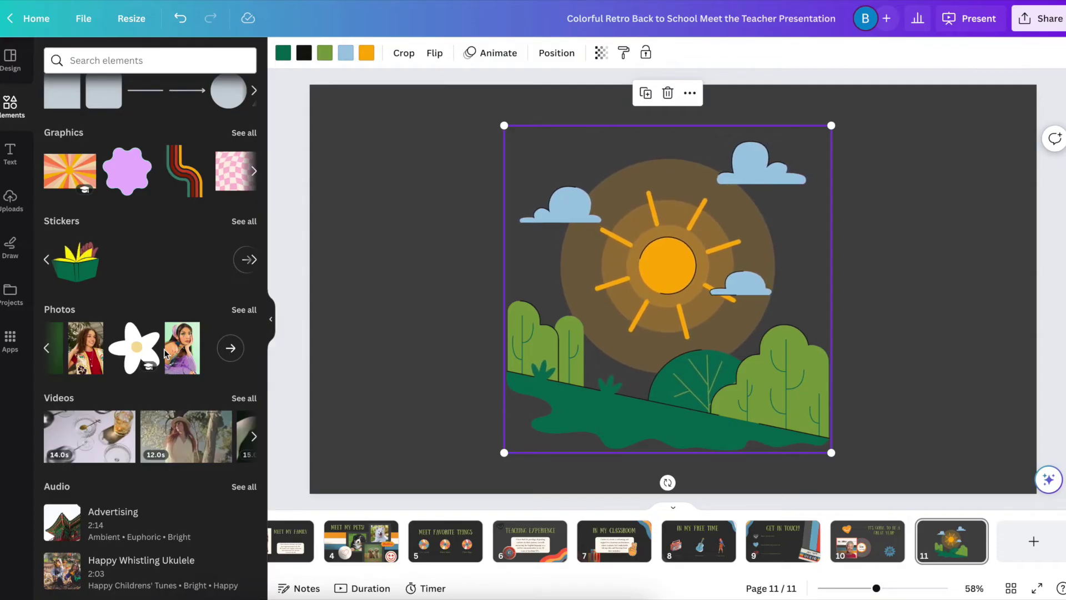
pyautogui.scroll(-3, 187, 379)
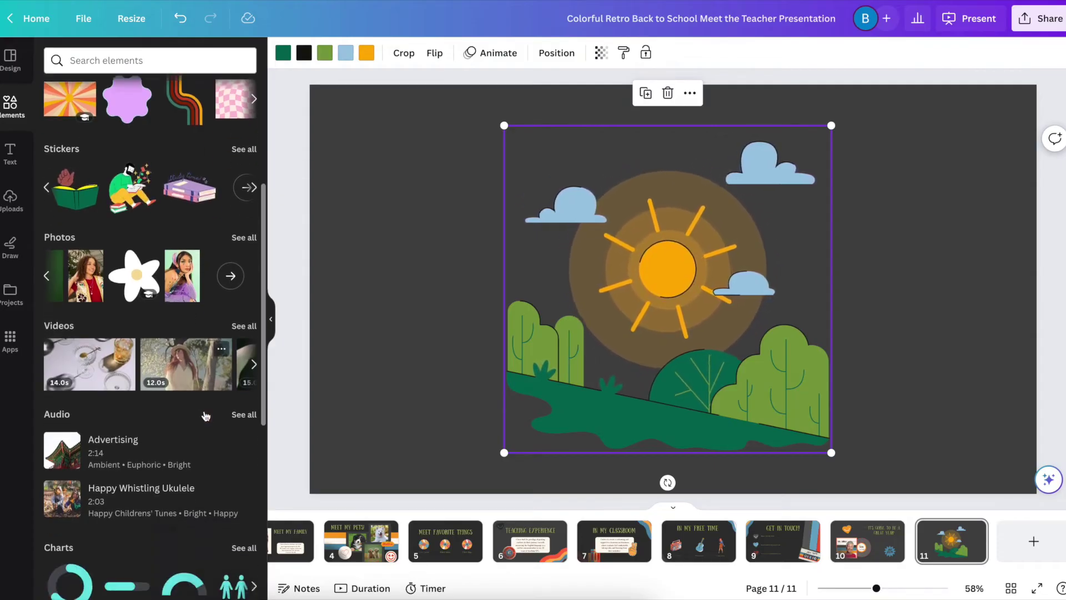
pyautogui.hscroll(5, 191, 343)
pyautogui.hscroll(3, 191, 344)
pyautogui.scroll(-8, 188, 346)
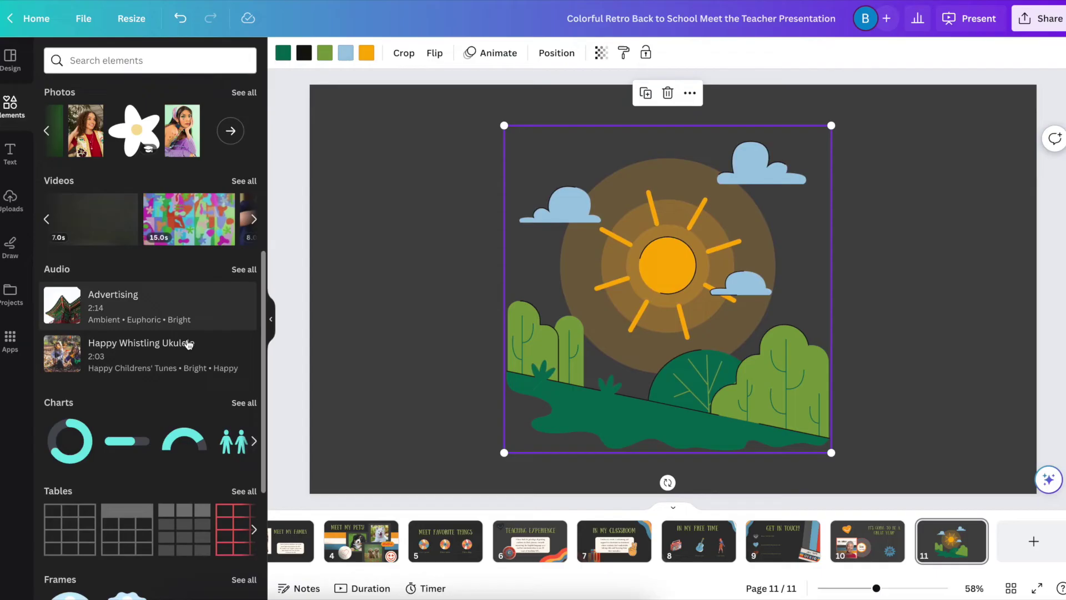
pyautogui.scroll(-4, 187, 348)
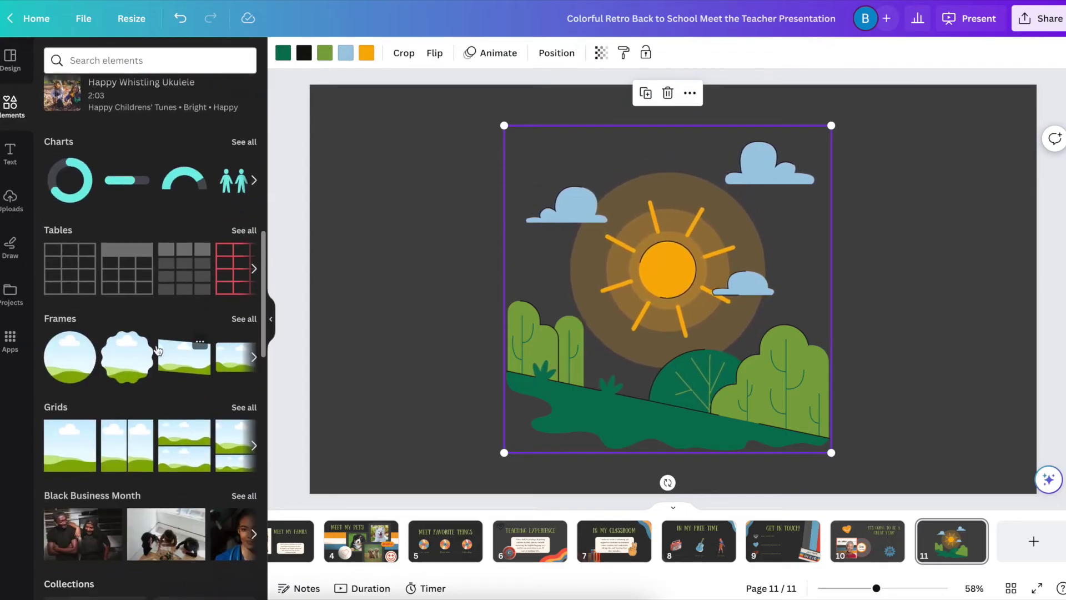
# Add the circle frame over the sun sticker and enlarge it to nearly the page height, centered vertically
pyautogui.moveTo(76, 367); pyautogui.dragTo(555, 239)
pyautogui.moveTo(656, 335); pyautogui.dragTo(819, 497)
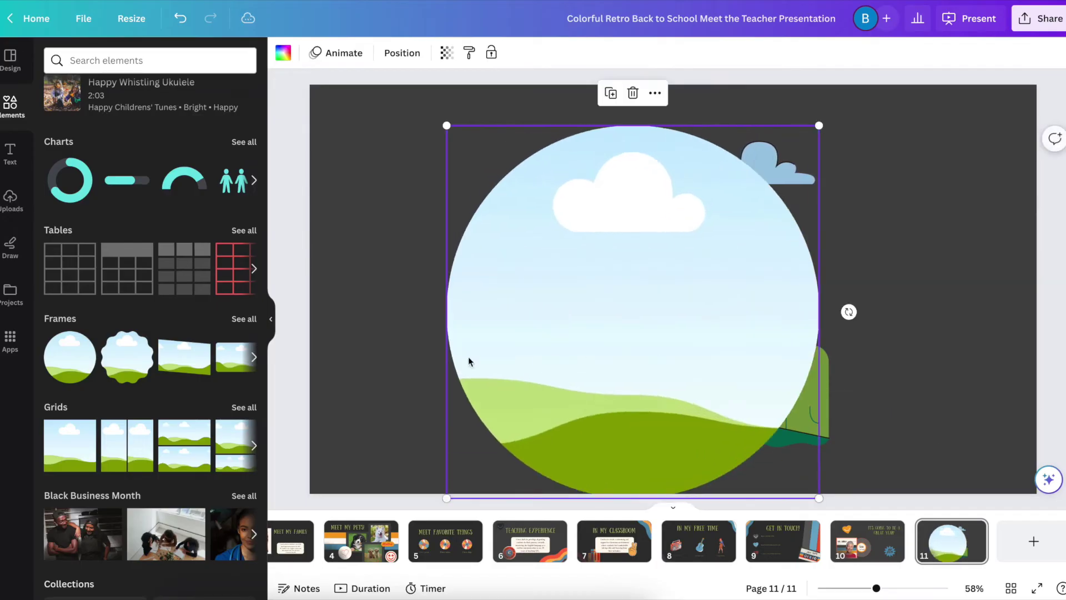
pyautogui.moveTo(619, 314); pyautogui.dragTo(622, 298)
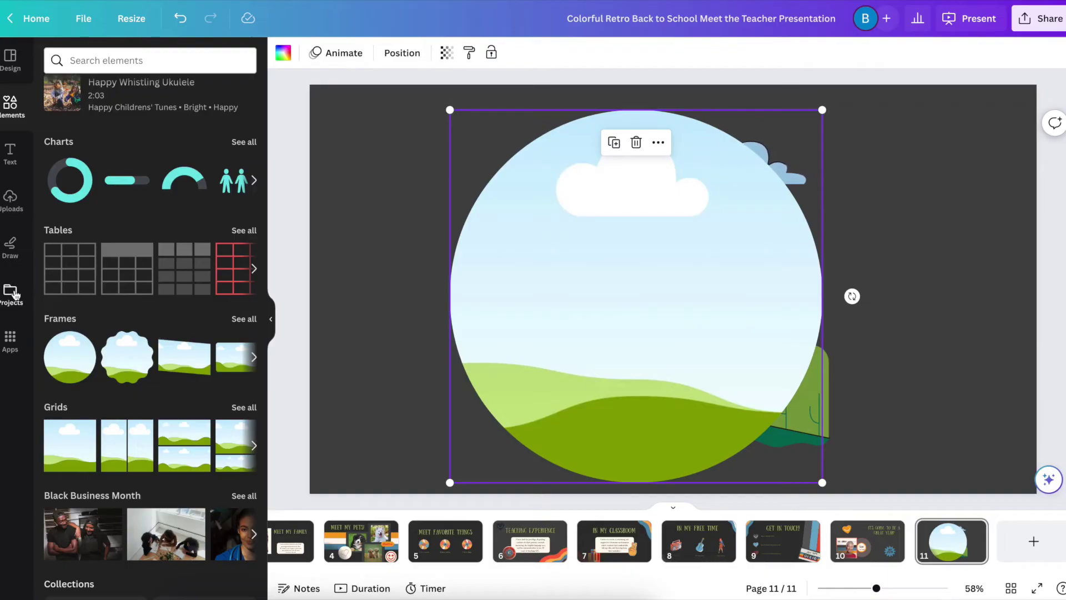
# Fill the circle frame with the first Black Business Month photo and reposition the photo inside it to show both faces
pyautogui.scroll(-3, 146, 337)
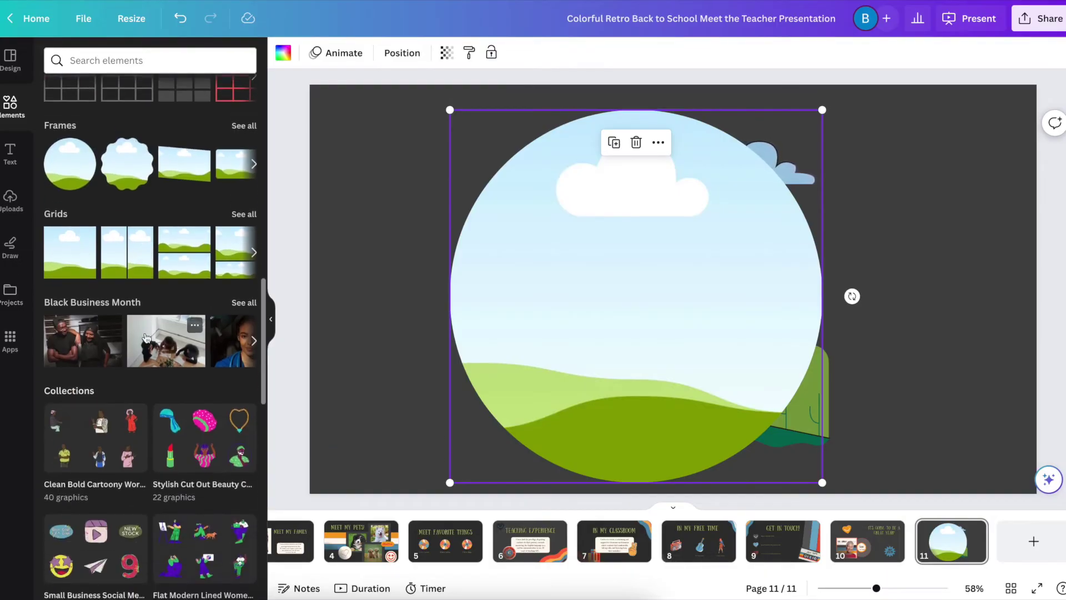
pyautogui.moveTo(83, 342); pyautogui.dragTo(558, 317)
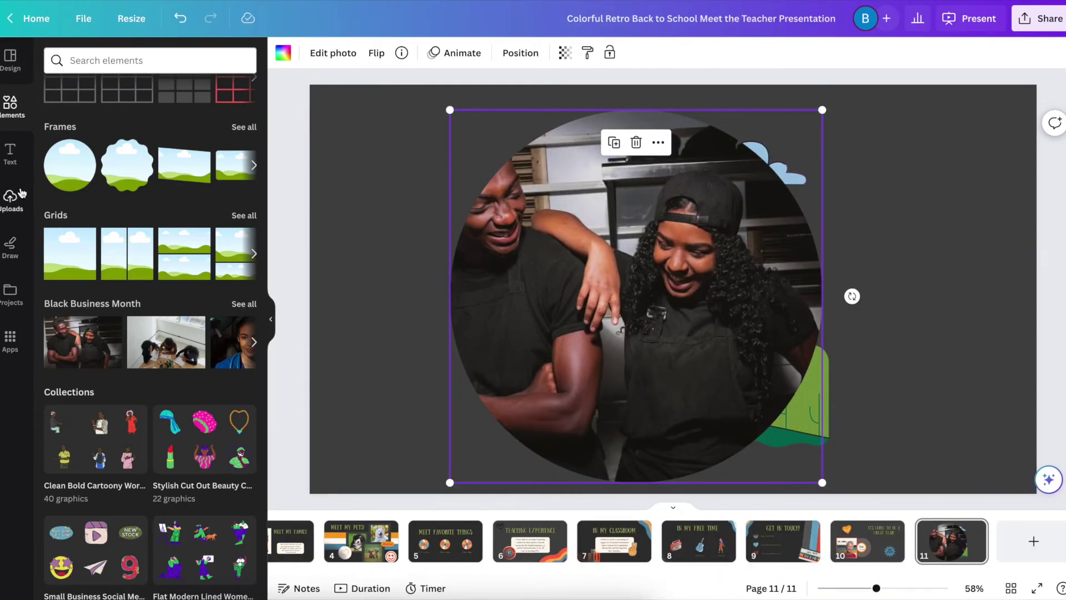
pyautogui.doubleClick(672, 339)
pyautogui.moveTo(718, 342); pyautogui.dragTo(736, 364)
pyautogui.click(1007, 373)
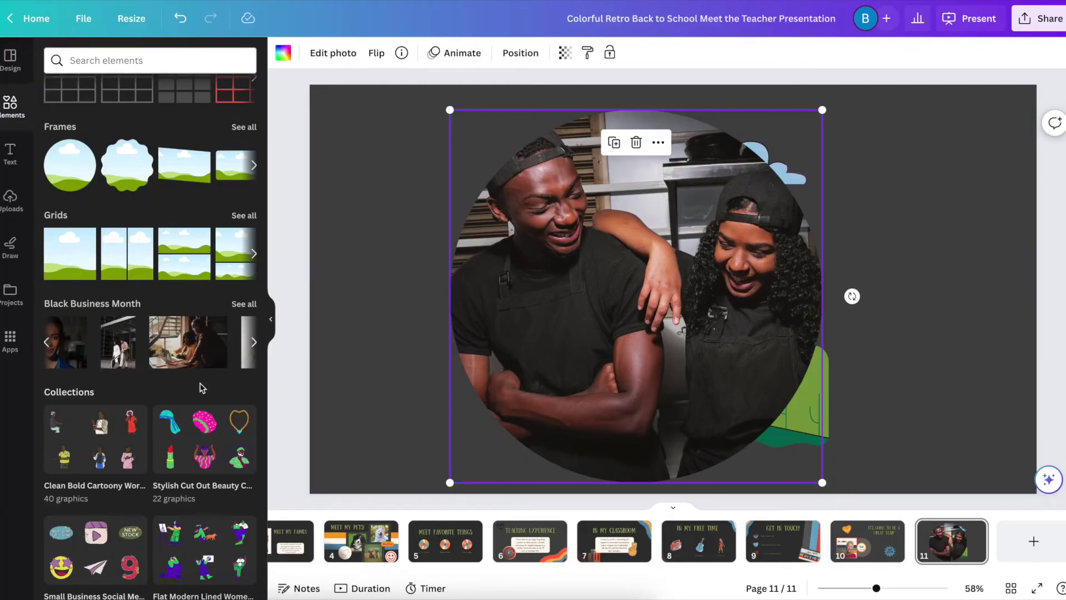
# Browse the graphics collections and return to the start of the elements library
pyautogui.scroll(-3, 200, 383)
pyautogui.scroll(-10, 189, 405)
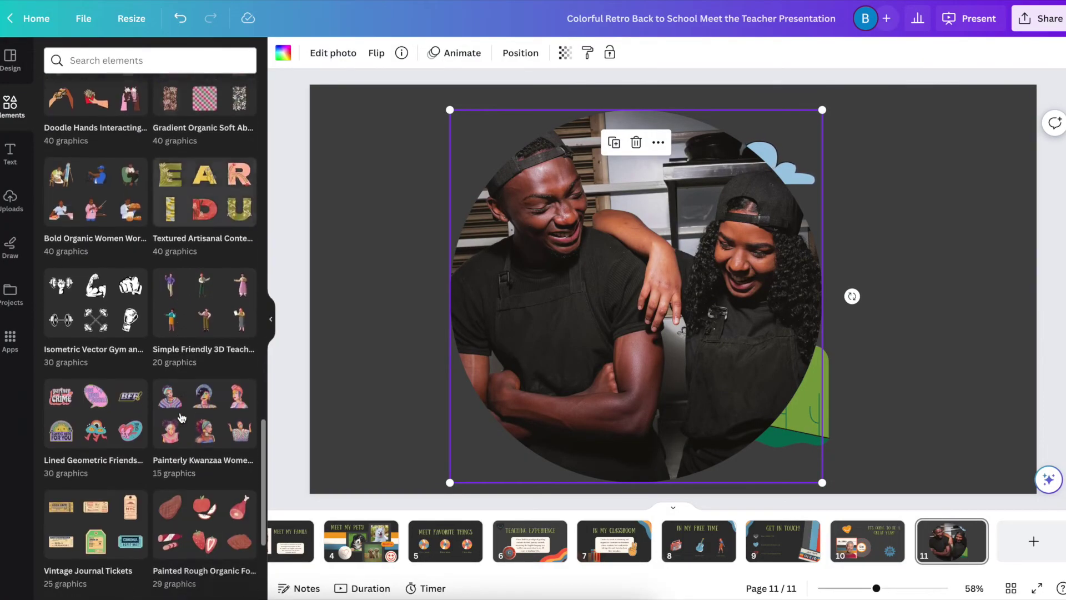
pyautogui.scroll(15, 181, 416)
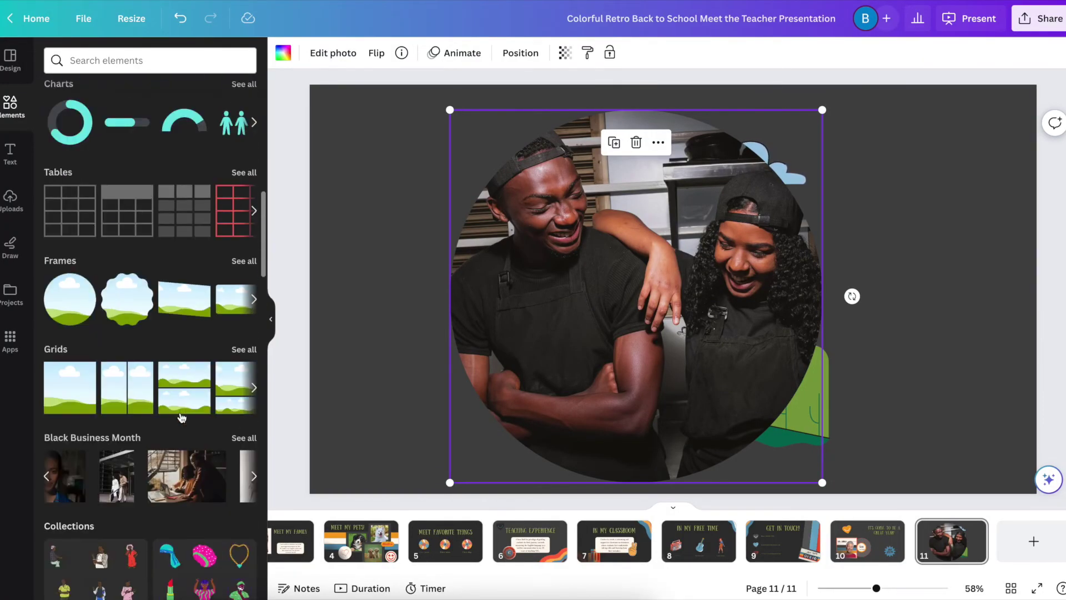
pyautogui.scroll(3, 178, 411)
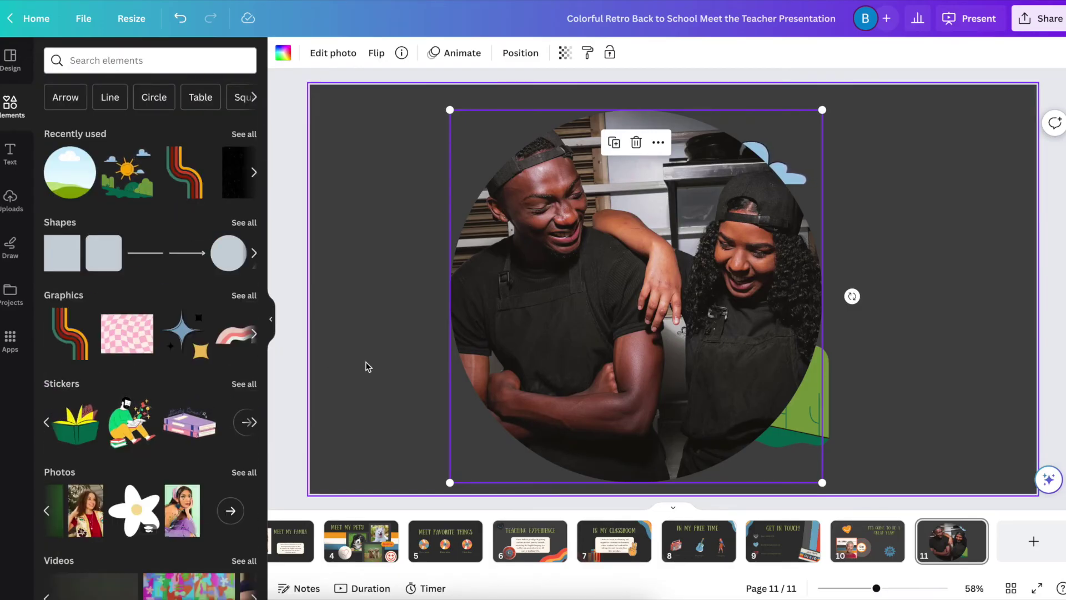
# Undo the photo, circle frame and sun sticker additions to restore page 11 to blank
pyautogui.hotkey('ctrl', 'z')
pyautogui.hotkey('ctrl', 'z')
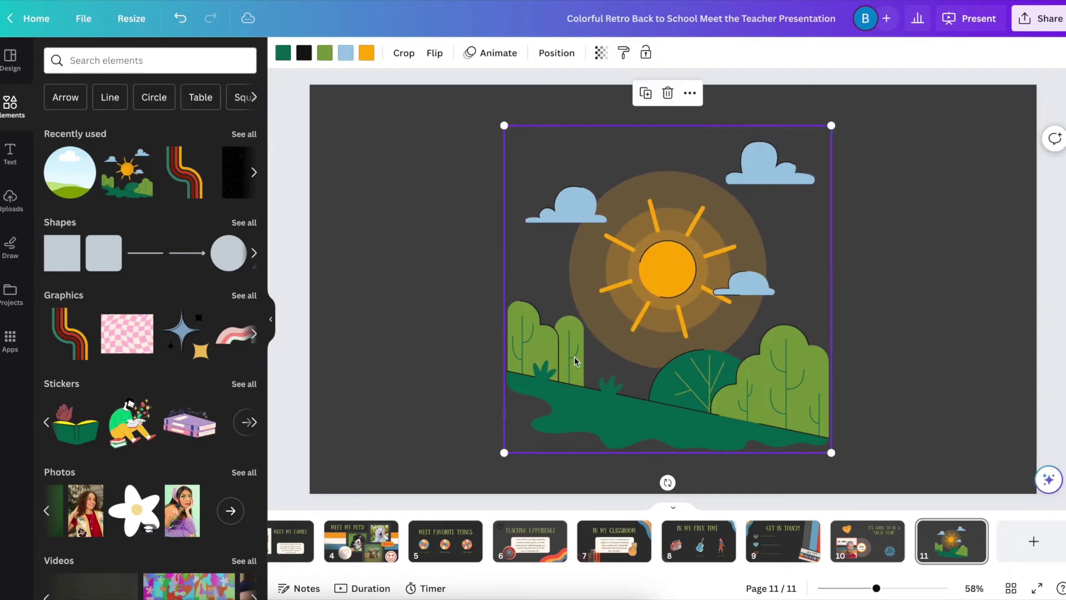
pyautogui.hotkey('ctrl', 'z')
# Examine the default text styles and font combinations, and check the uploads area
pyautogui.click(9, 154)
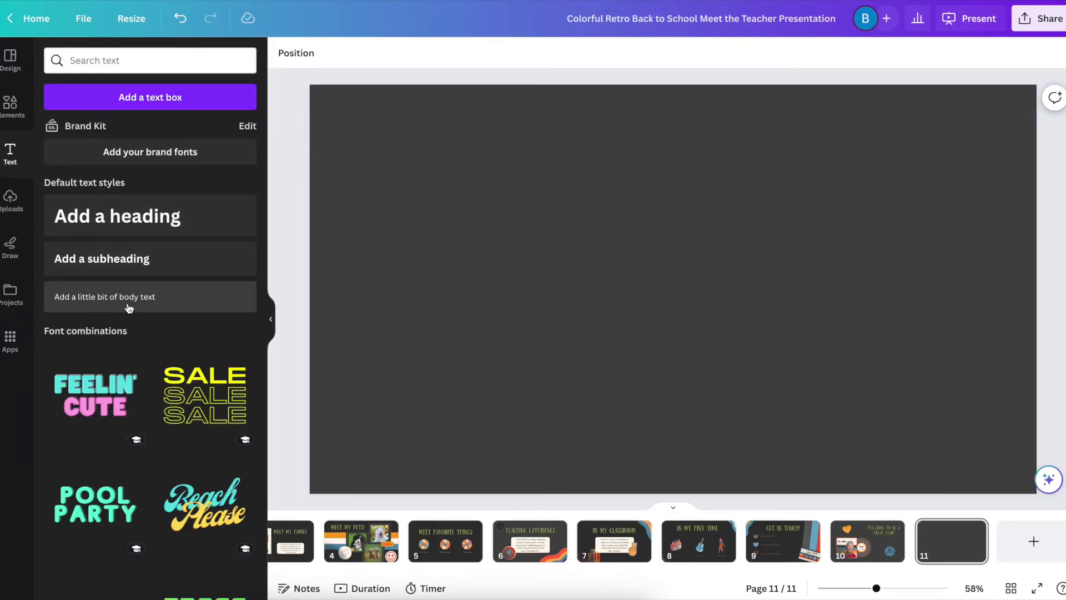
pyautogui.scroll(-3, 128, 311)
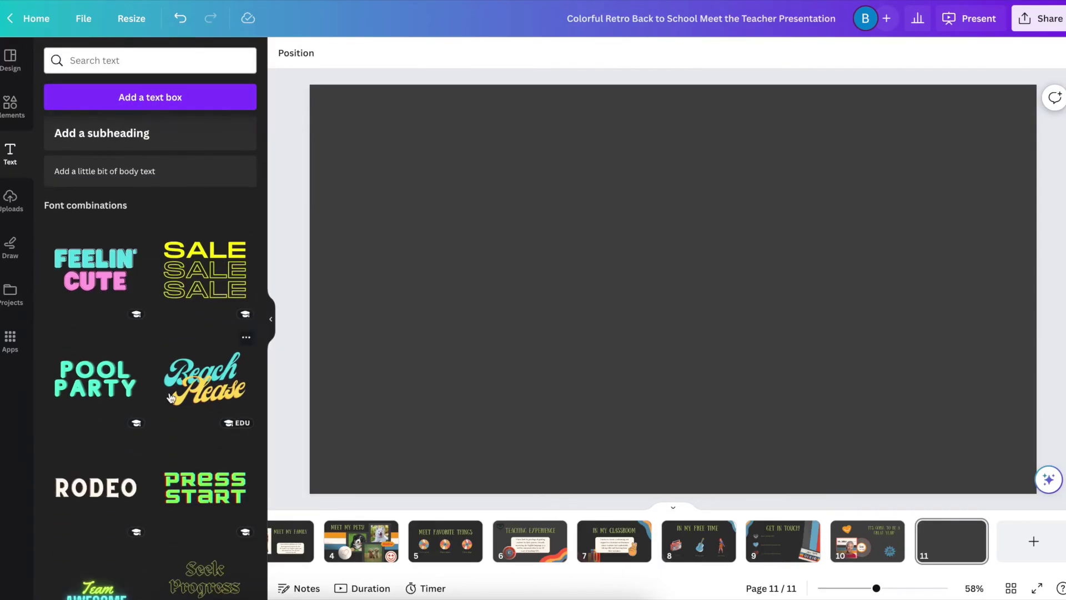
pyautogui.scroll(-10, 171, 398)
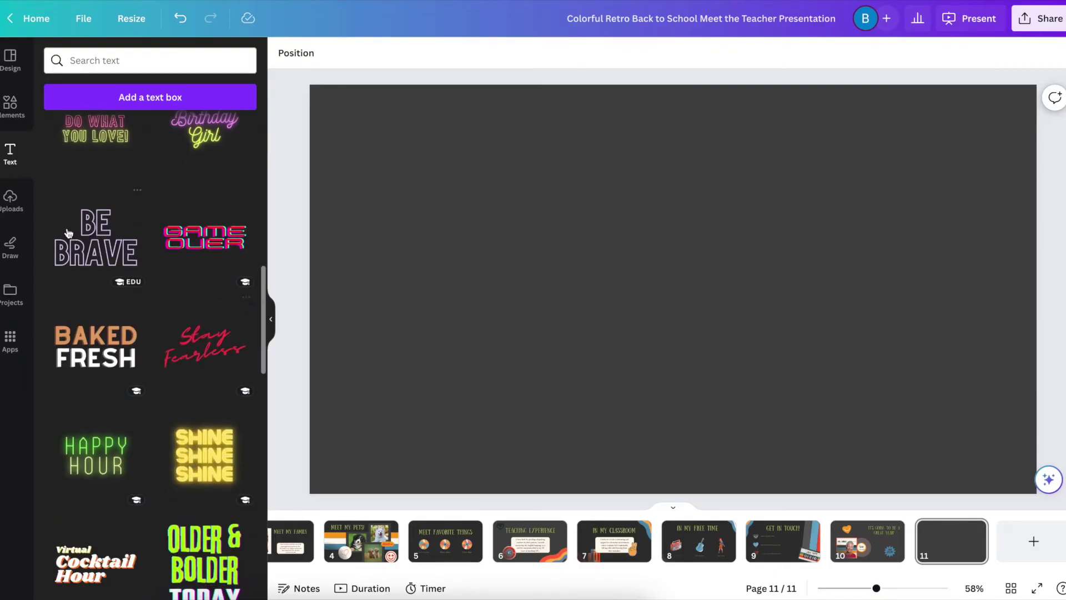
pyautogui.click(10, 198)
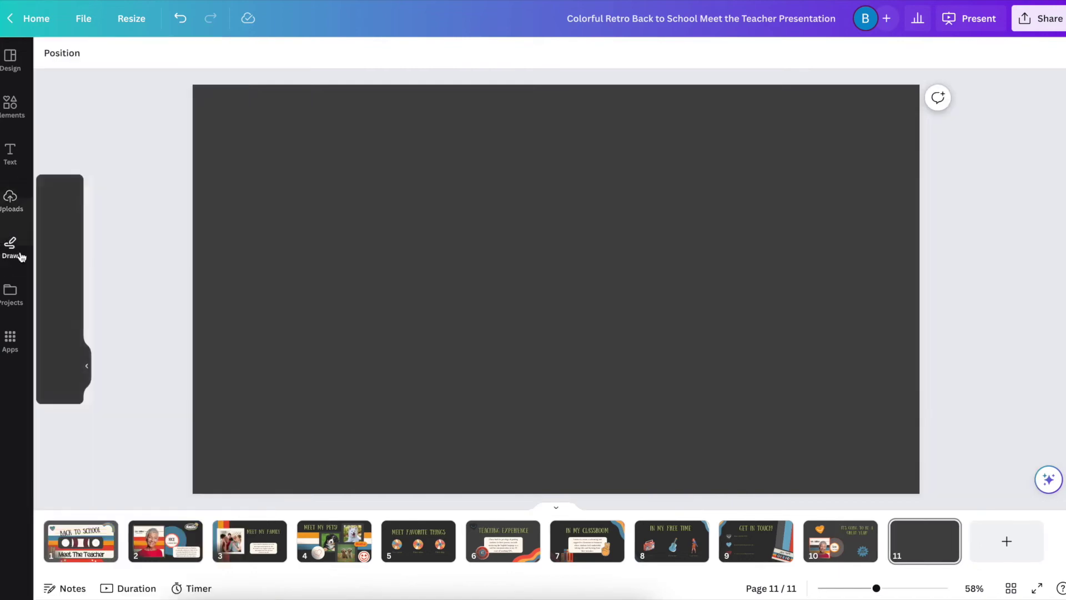
# Draw a looping scribble and a zigzag line across page 11 with the thin blue pen
pyautogui.click(22, 255)
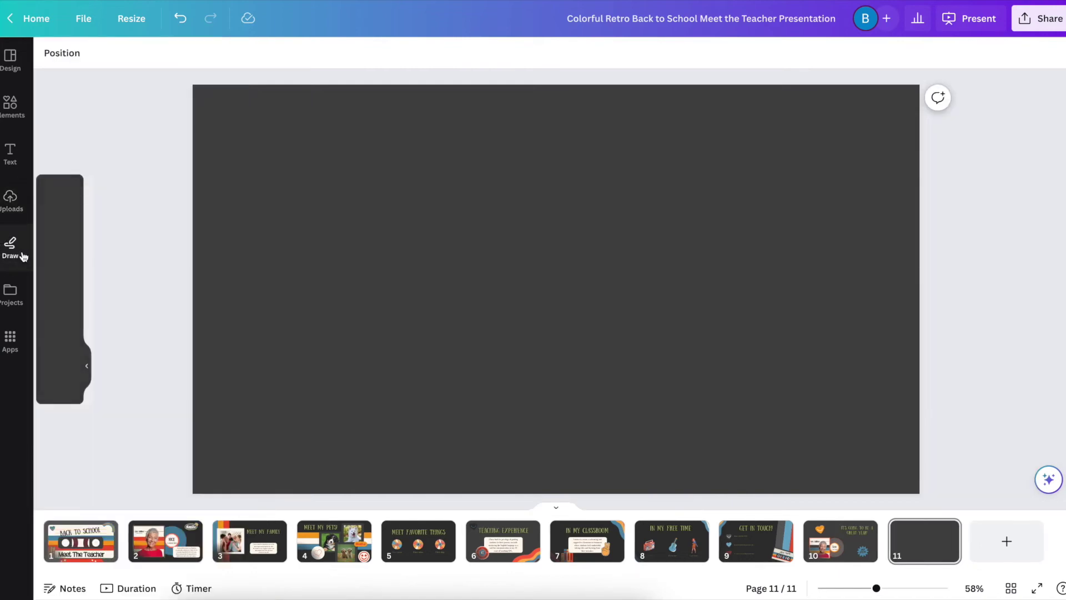
pyautogui.click(75, 206)
pyautogui.moveTo(384, 201)
pyautogui.mouseDown()
pyautogui.moveTo(413, 253)
pyautogui.moveTo(521, 321)
pyautogui.mouseUp()
pyautogui.moveTo(639, 403)
pyautogui.mouseDown()
pyautogui.moveTo(674, 305)
pyautogui.moveTo(859, 381)
pyautogui.mouseUp()
pyautogui.moveTo(294, 364)
pyautogui.mouseDown()
pyautogui.moveTo(312, 346)
pyautogui.moveTo(425, 388)
pyautogui.moveTo(617, 334)
pyautogui.moveTo(803, 238)
pyautogui.moveTo(887, 286)
pyautogui.moveTo(875, 347)
pyautogui.mouseUp()
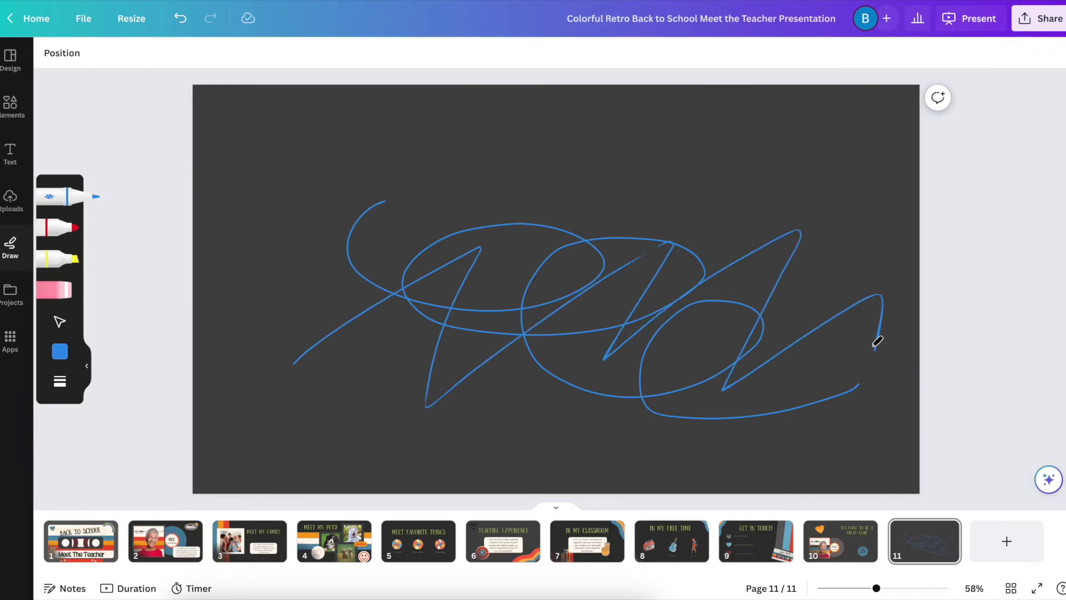
# Draw a looping scribble over the blue lines with the thick red marker
pyautogui.click(39, 230)
pyautogui.moveTo(298, 186)
pyautogui.mouseDown()
pyautogui.moveTo(238, 223)
pyautogui.moveTo(481, 355)
pyautogui.moveTo(566, 354)
pyautogui.mouseUp()
pyautogui.moveTo(795, 379)
pyautogui.mouseDown()
pyautogui.moveTo(781, 423)
pyautogui.moveTo(791, 421)
pyautogui.mouseUp()
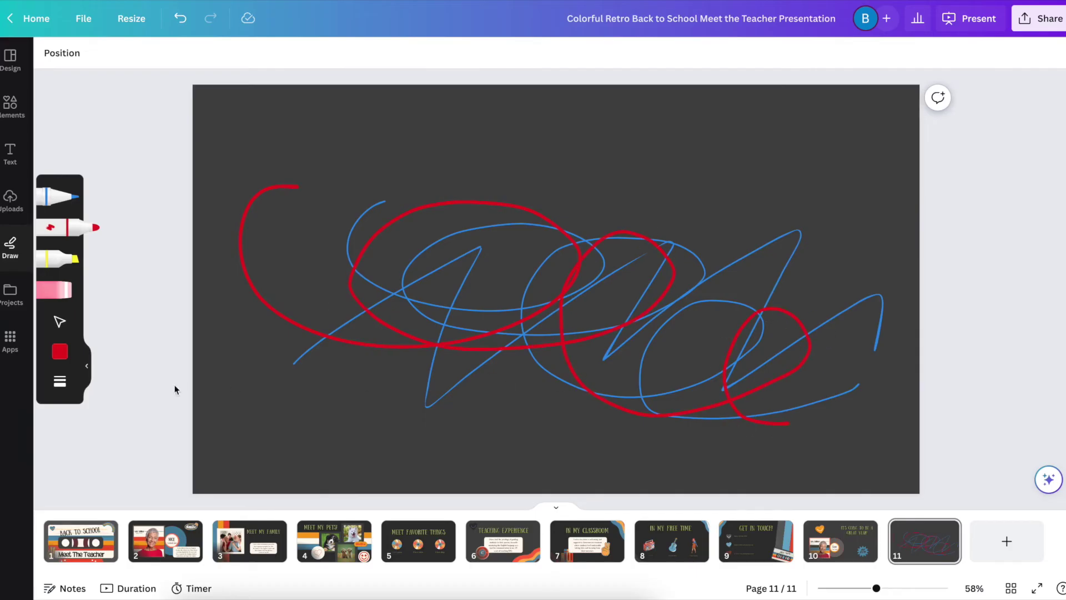
# Check the projects area and browse the available apps through the Most popular and Create something new sections
pyautogui.click(12, 303)
pyautogui.click(11, 340)
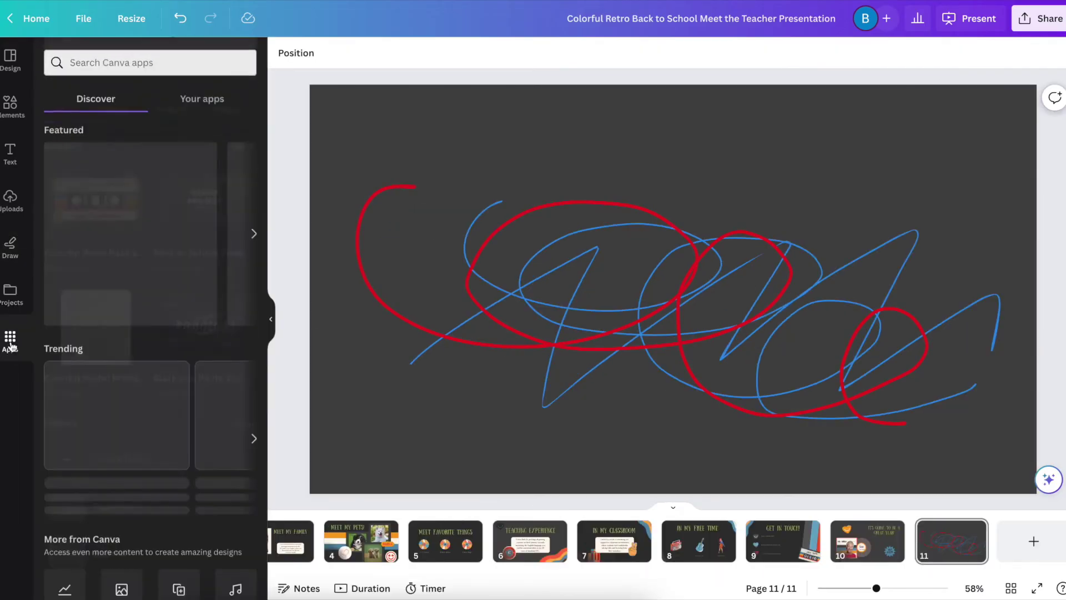
pyautogui.scroll(-5, 186, 344)
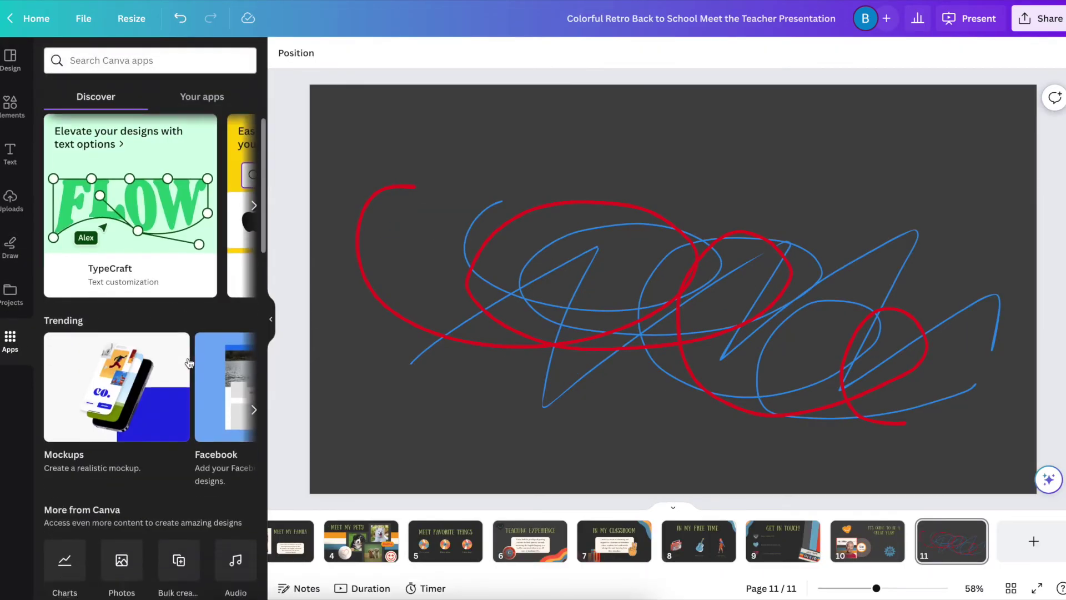
pyautogui.scroll(-3, 187, 358)
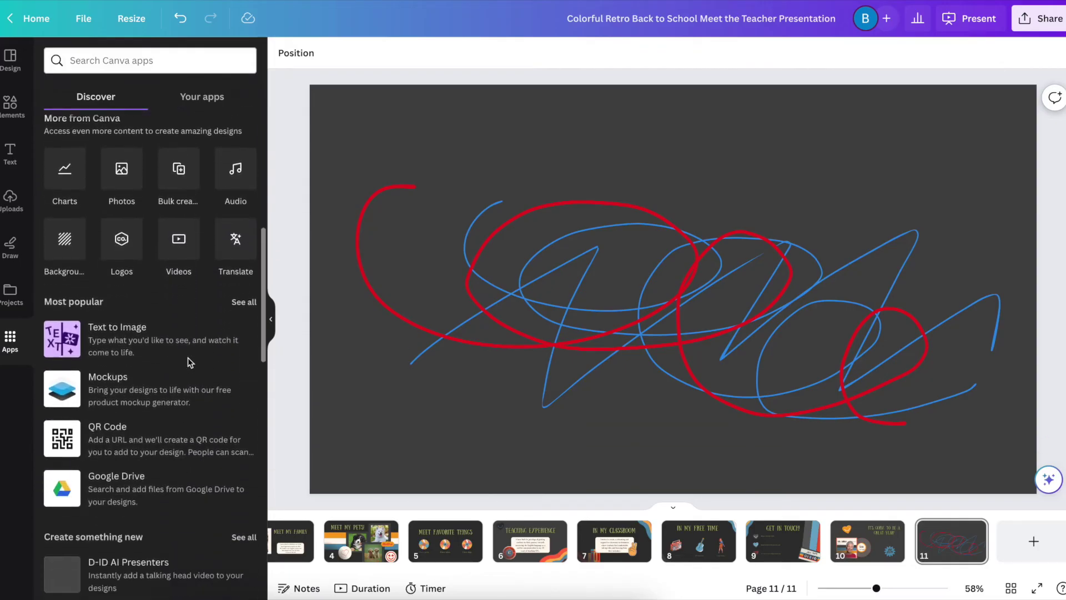
pyautogui.scroll(-8, 188, 362)
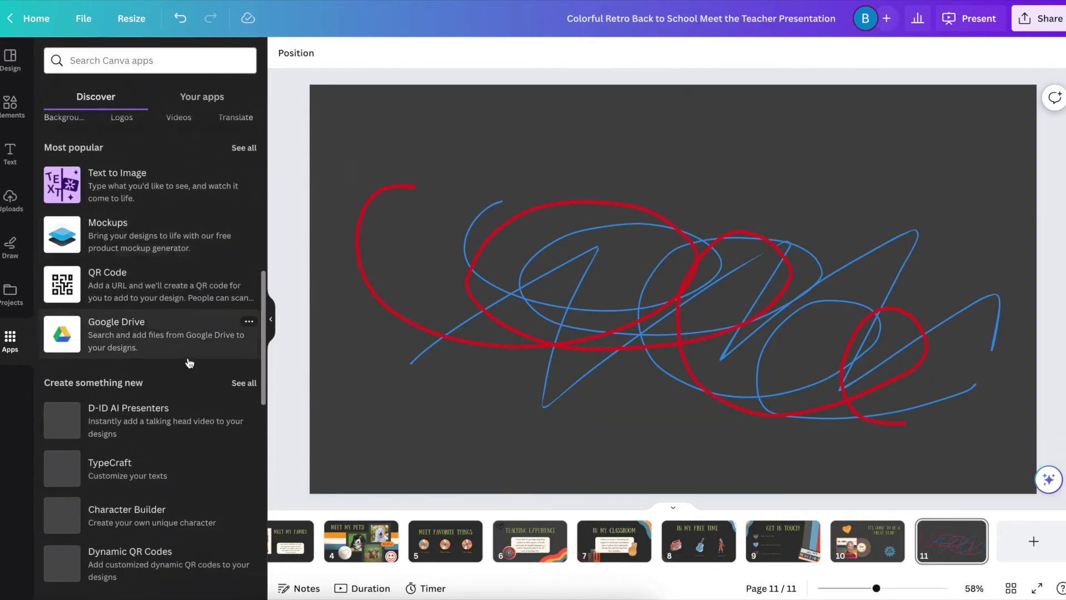
# Browse the remaining Discover apps down to the Import your media section and check the list of own apps
pyautogui.scroll(-6, 189, 362)
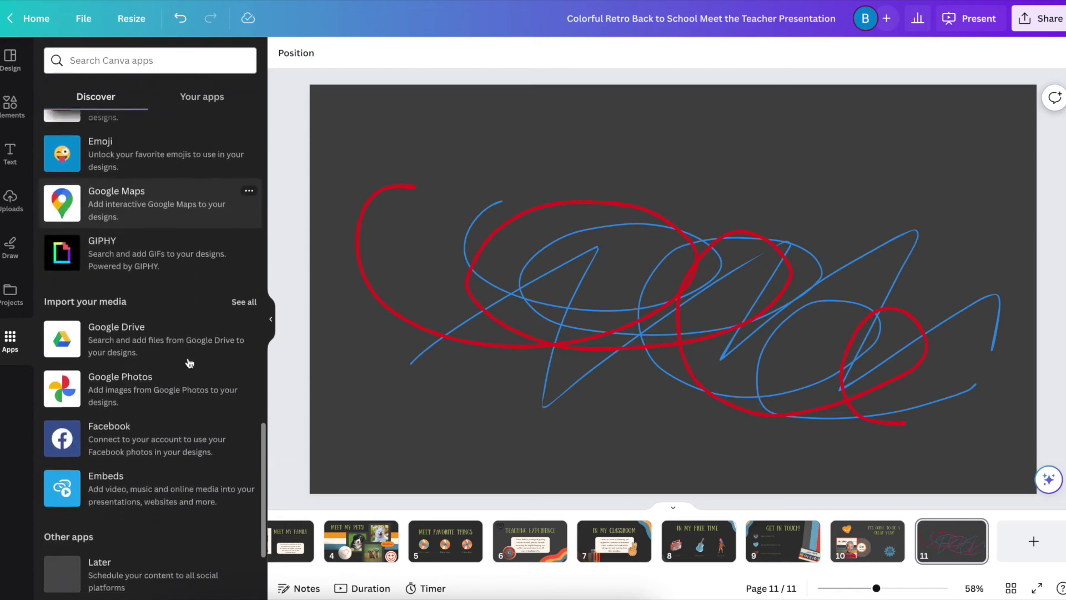
pyautogui.scroll(5, 188, 361)
pyautogui.scroll(10, 188, 361)
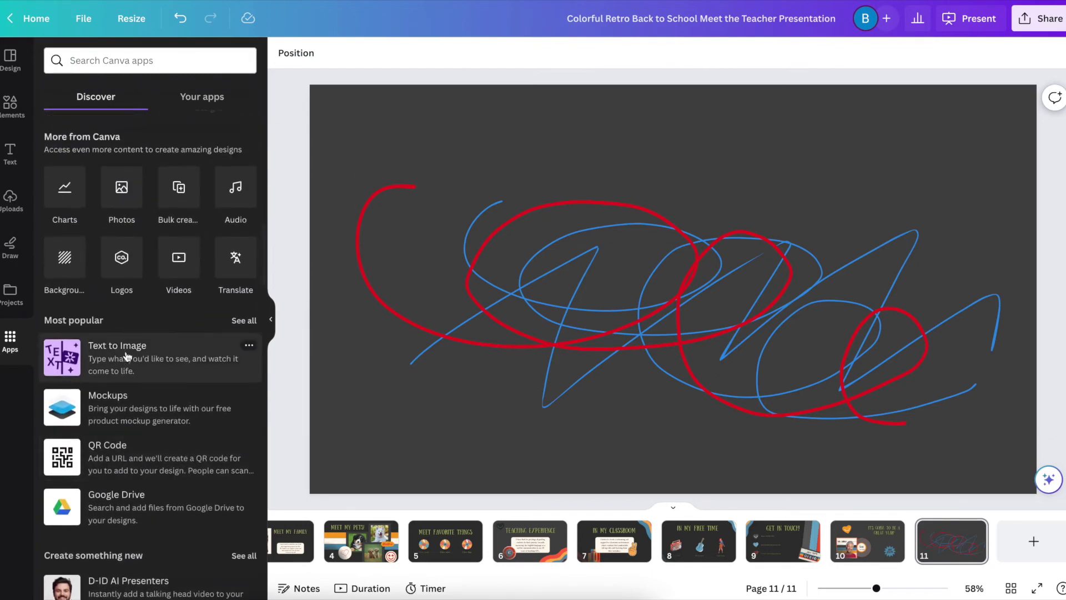
pyautogui.scroll(3, 159, 364)
pyautogui.scroll(5, 159, 365)
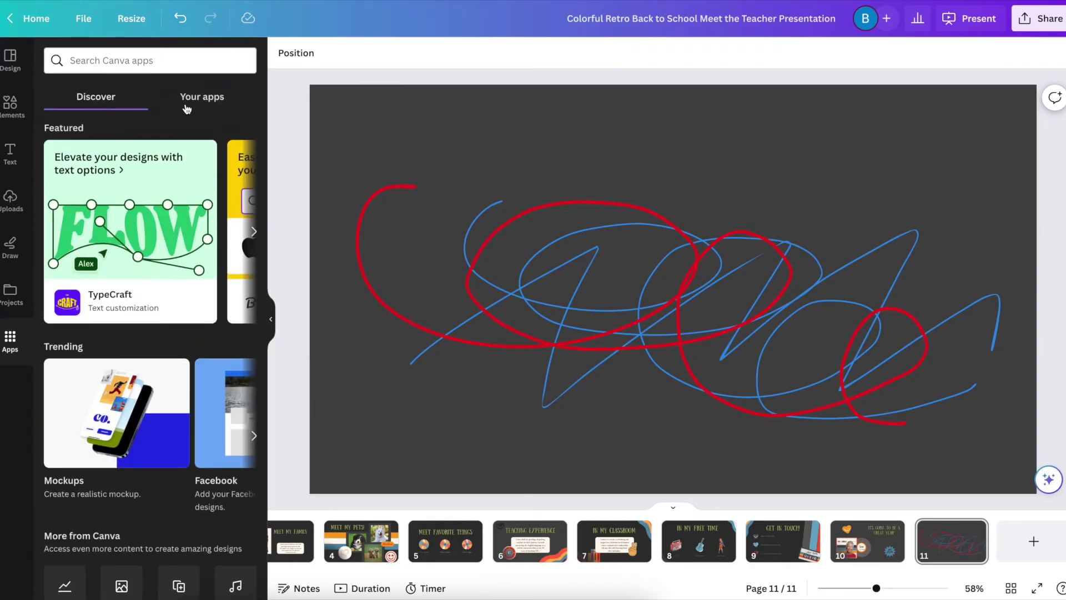
pyautogui.click(188, 105)
pyautogui.click(100, 98)
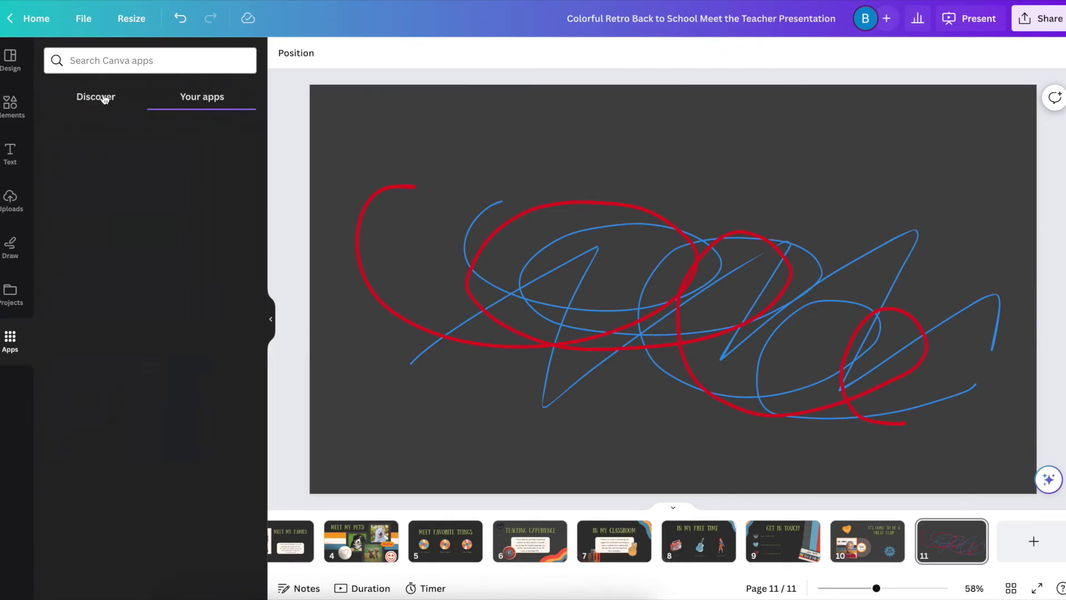
# Search the apps for "background remover", clear the search, and look through the trending apps
pyautogui.click(98, 61)
pyautogui.write('ba')
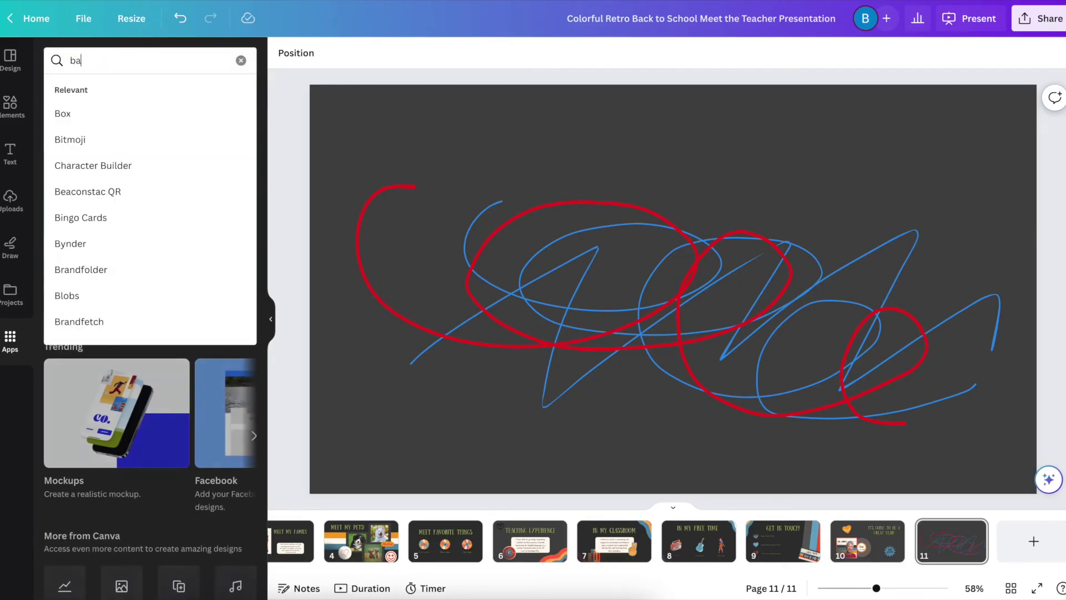
pyautogui.write('ckground remover')
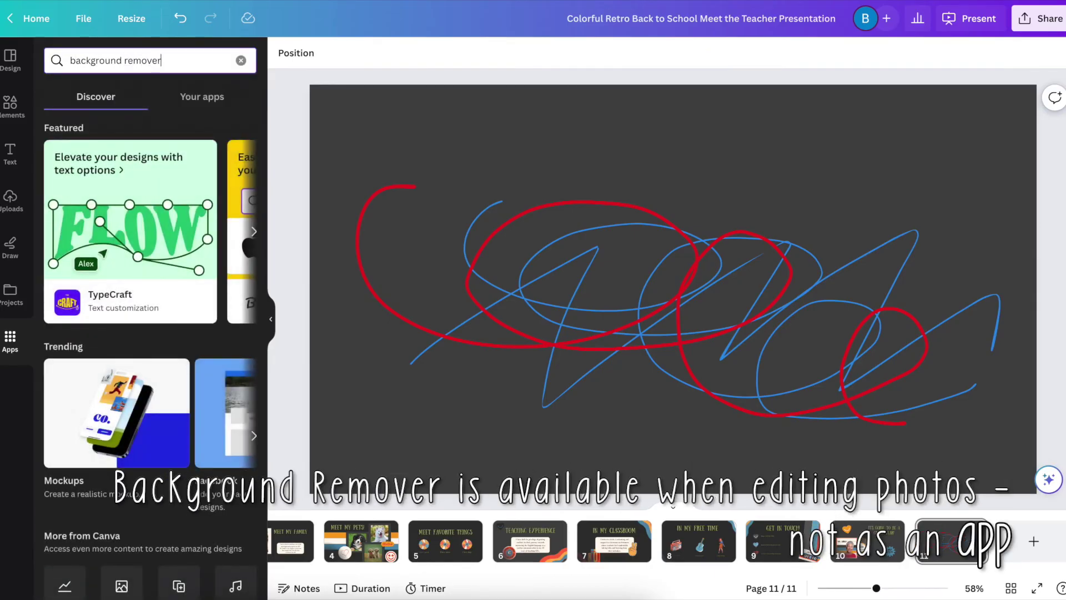
pyautogui.press('Return')
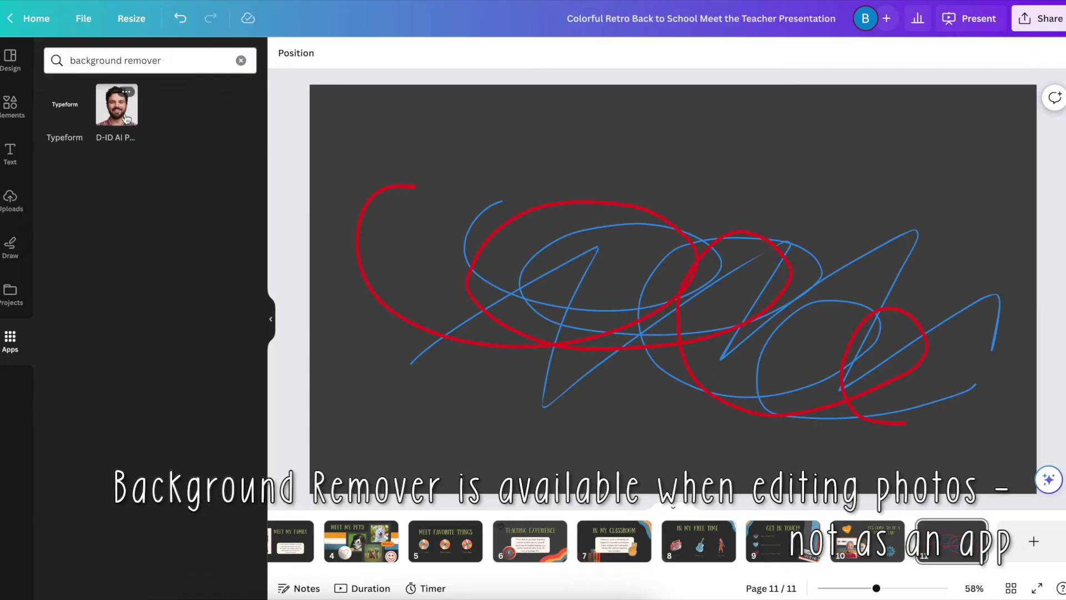
pyautogui.click(241, 60)
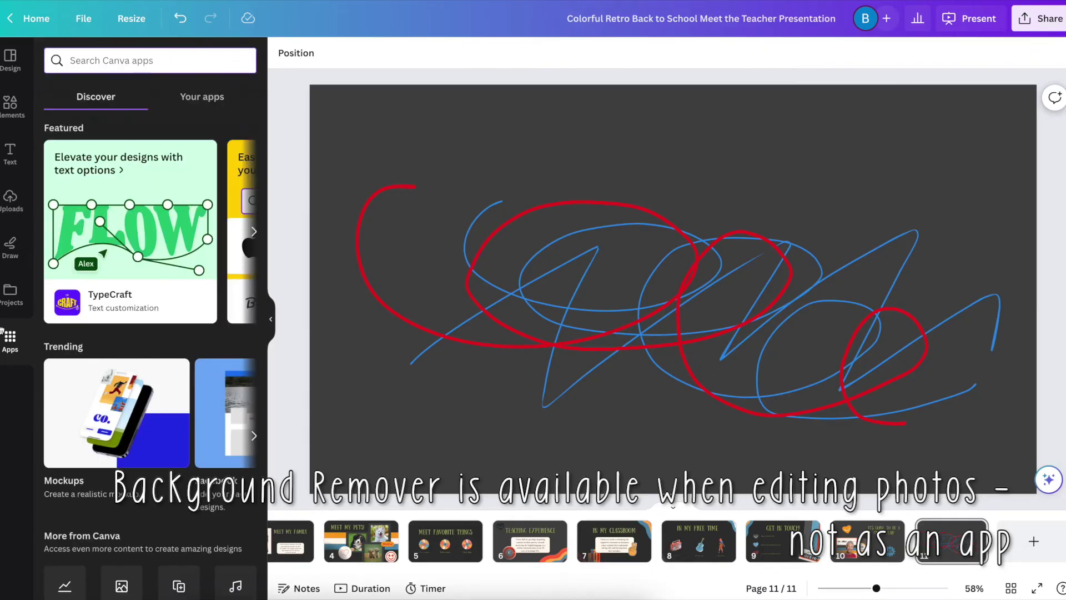
pyautogui.hscroll(5, 100, 399)
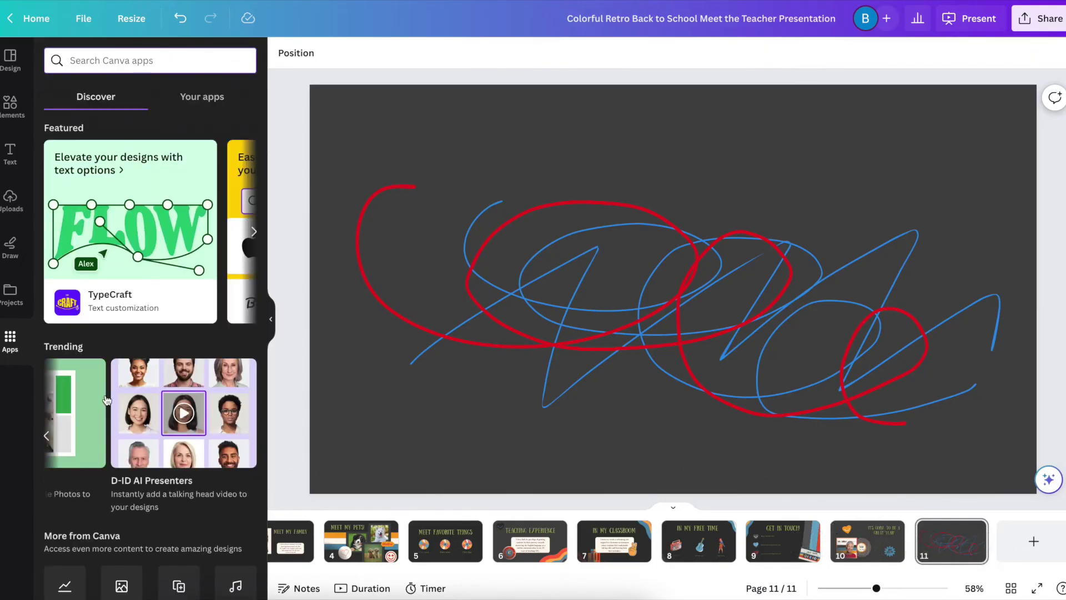
pyautogui.hscroll(-4, 107, 400)
pyautogui.hscroll(-2, 107, 400)
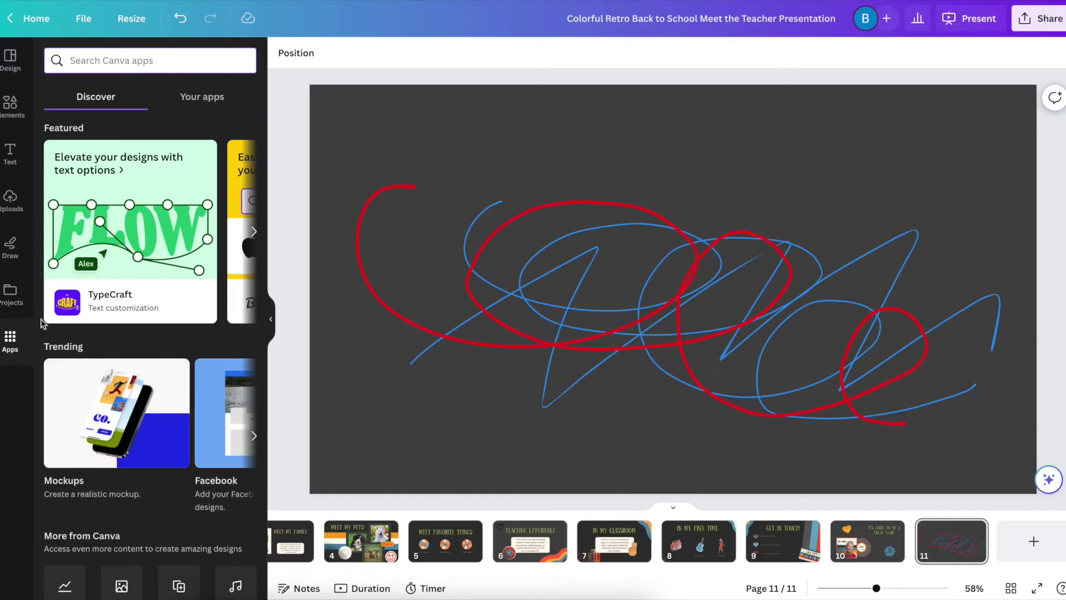
# Check the details of the recently used Animated Outdoors in Daytime sticker and browse more elements by its creator
pyautogui.click(23, 120)
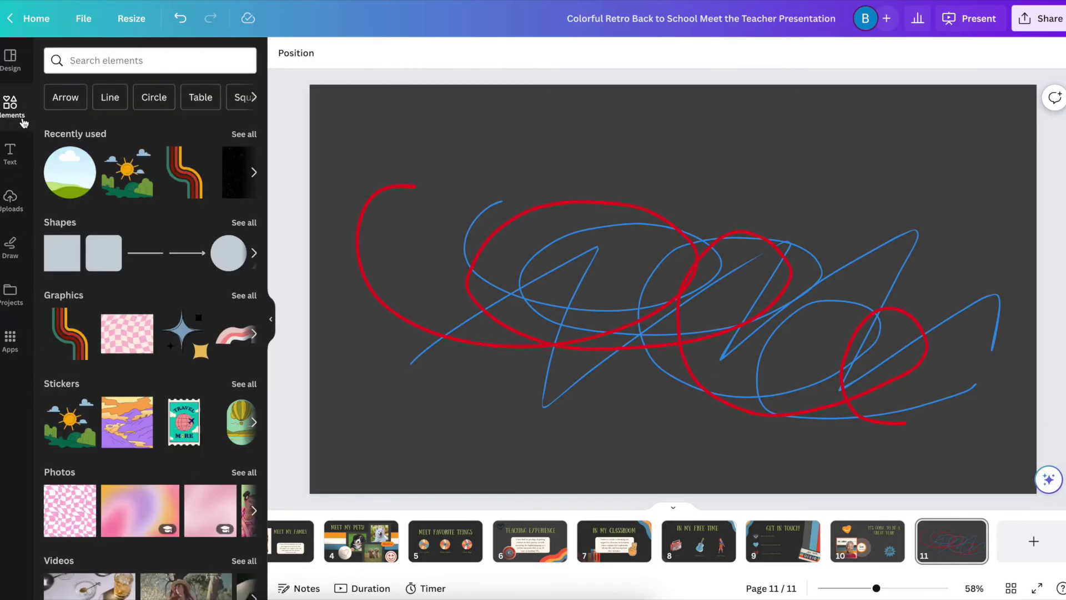
pyautogui.click(143, 162)
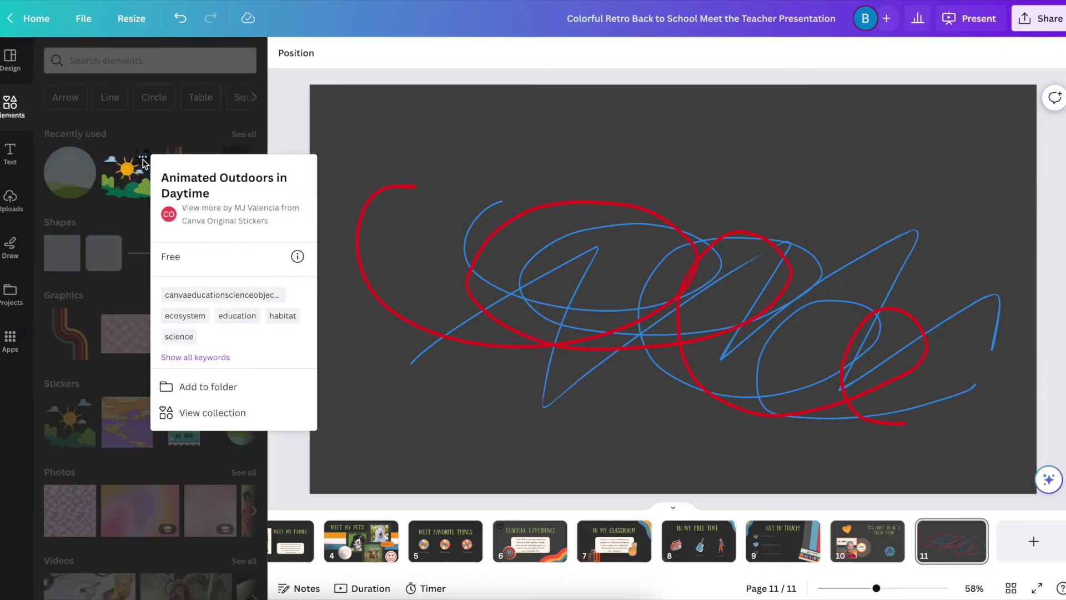
pyautogui.click(229, 214)
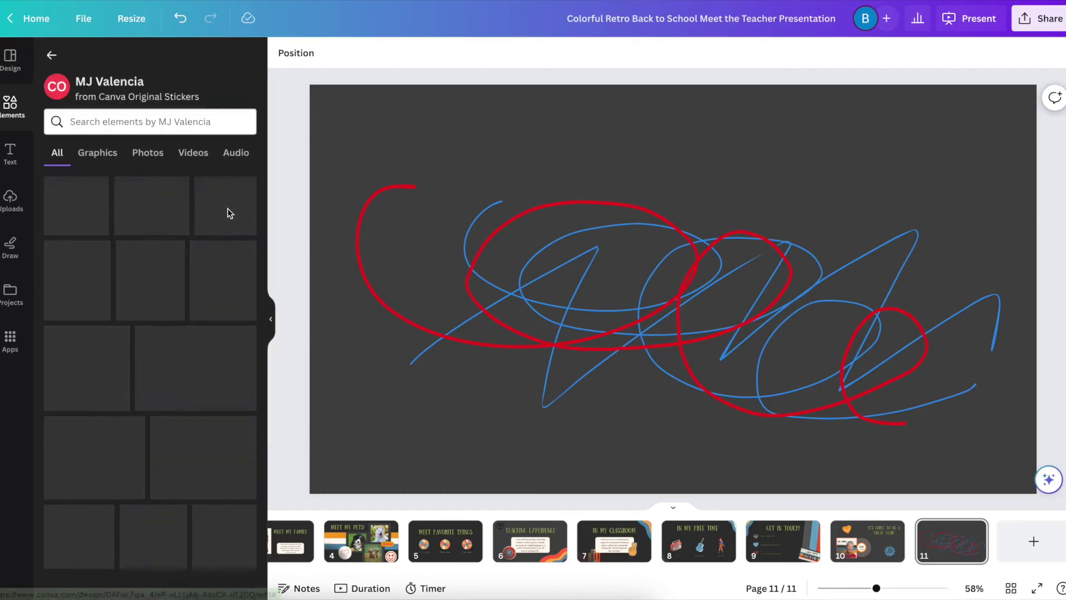
pyautogui.scroll(-7, 214, 247)
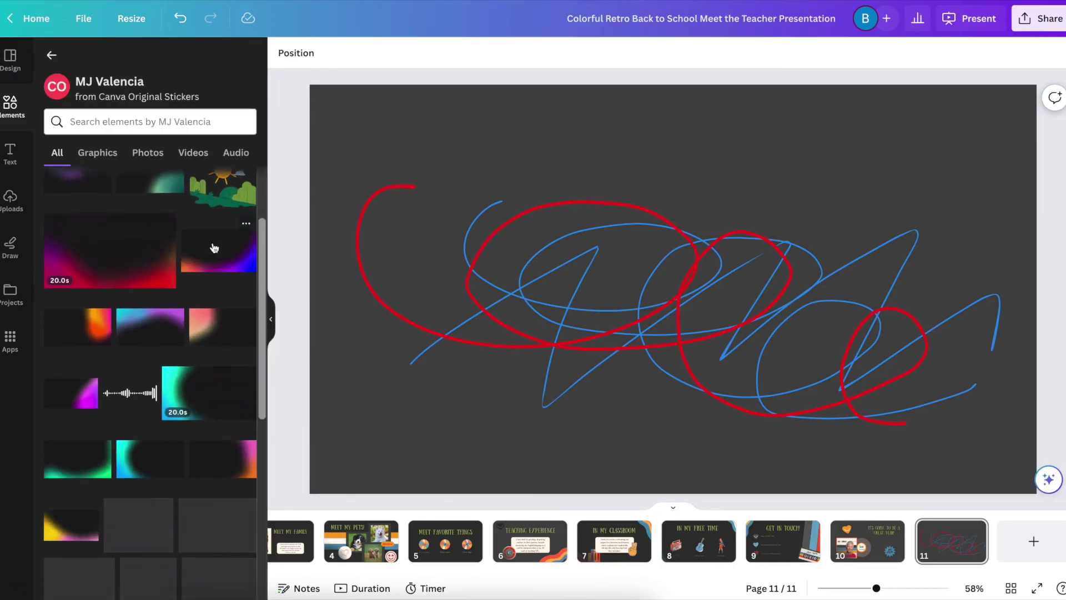
pyautogui.scroll(-5, 213, 244)
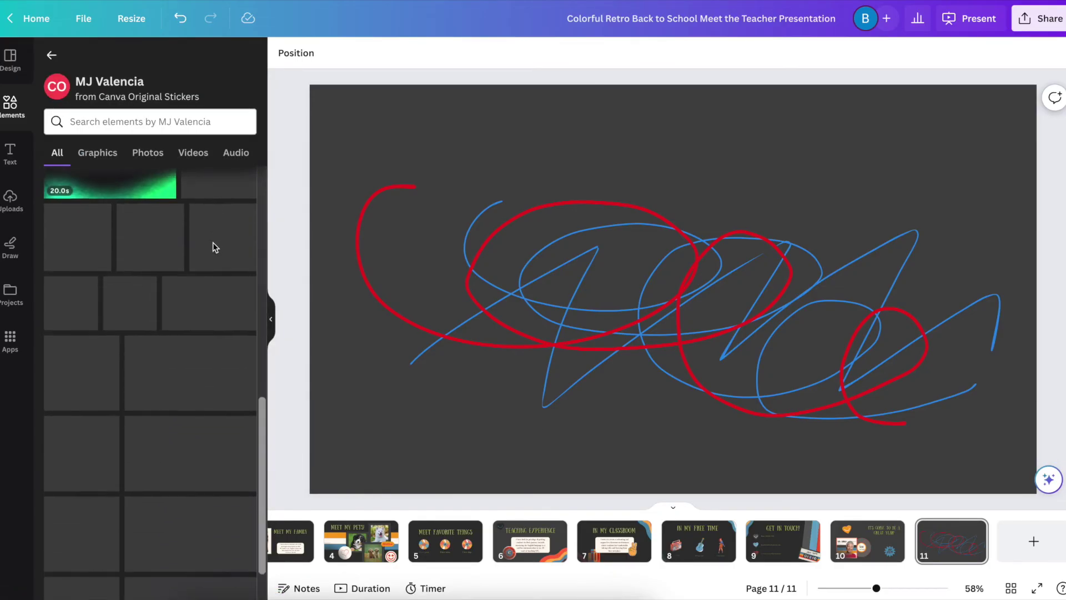
pyautogui.scroll(6, 213, 244)
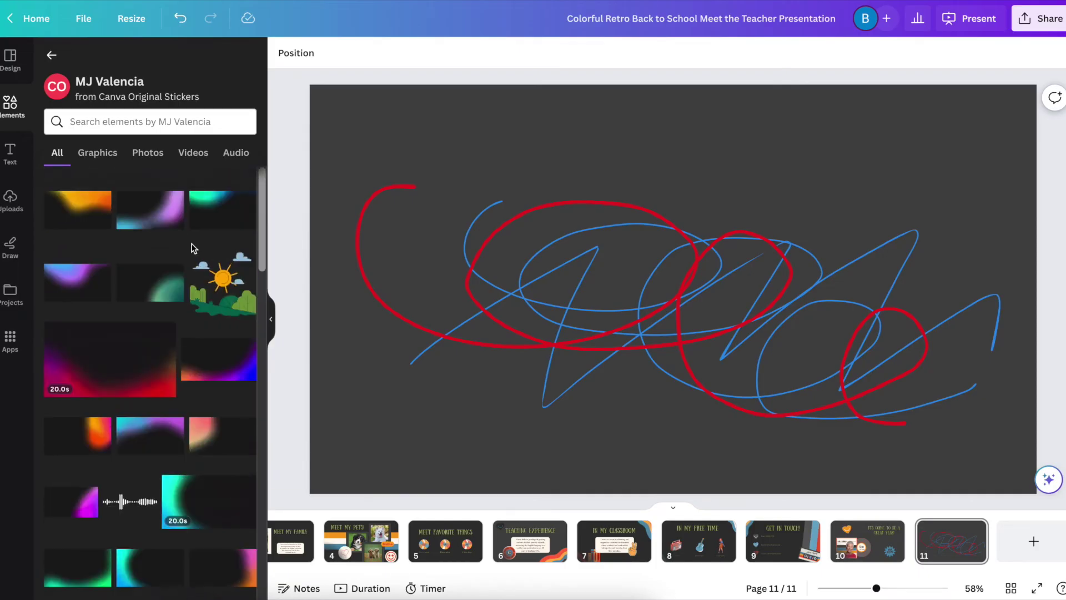
pyautogui.click(51, 55)
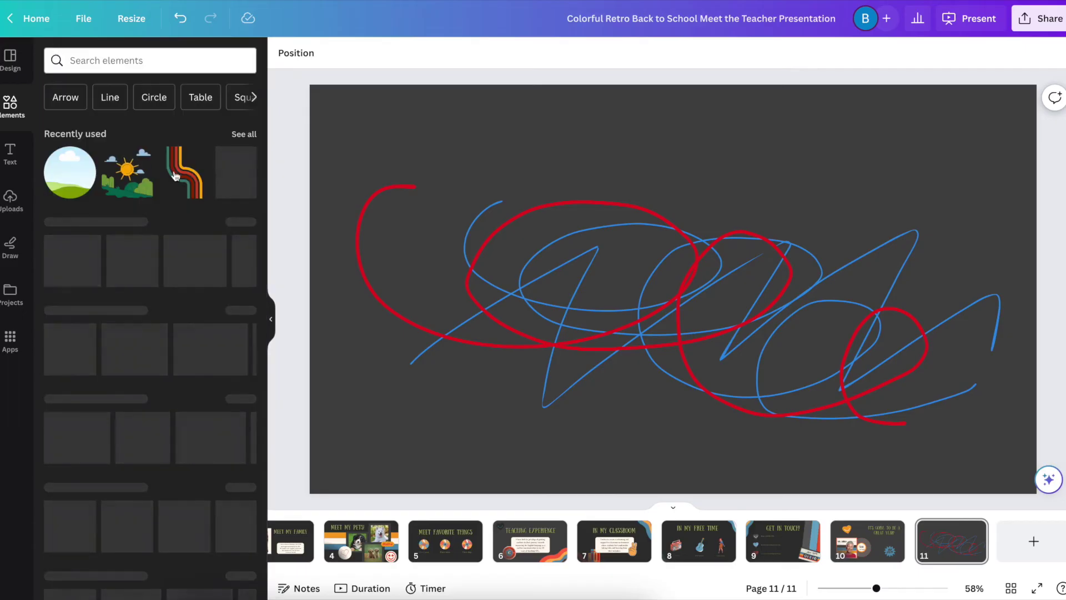
# View the magic recommendations similar to the Animated Outdoors in Daytime sticker, and return to the elements overview
pyautogui.click(143, 157)
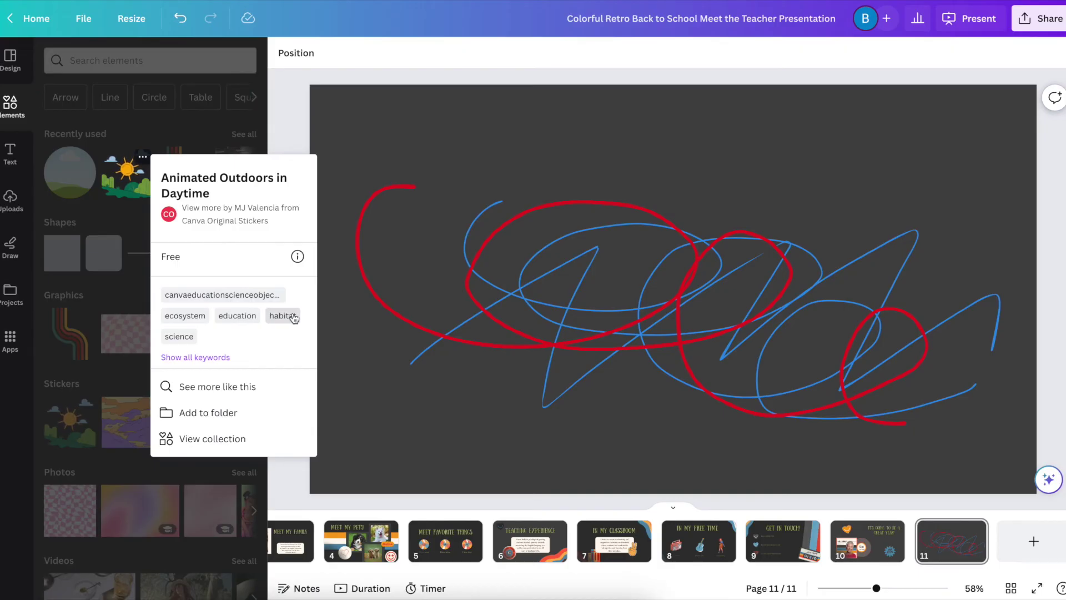
pyautogui.click(206, 387)
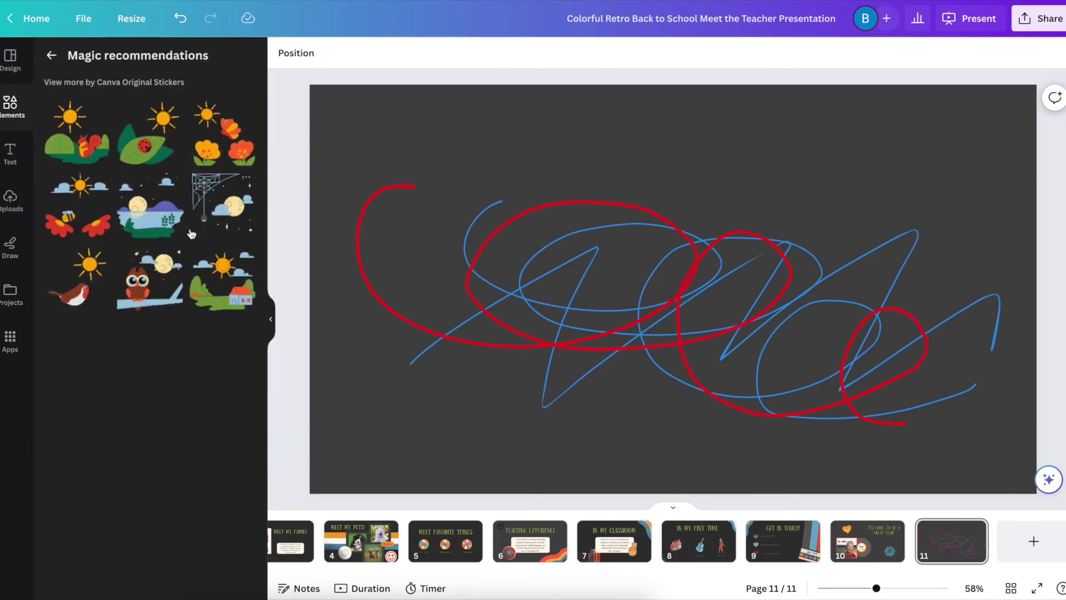
pyautogui.click(51, 55)
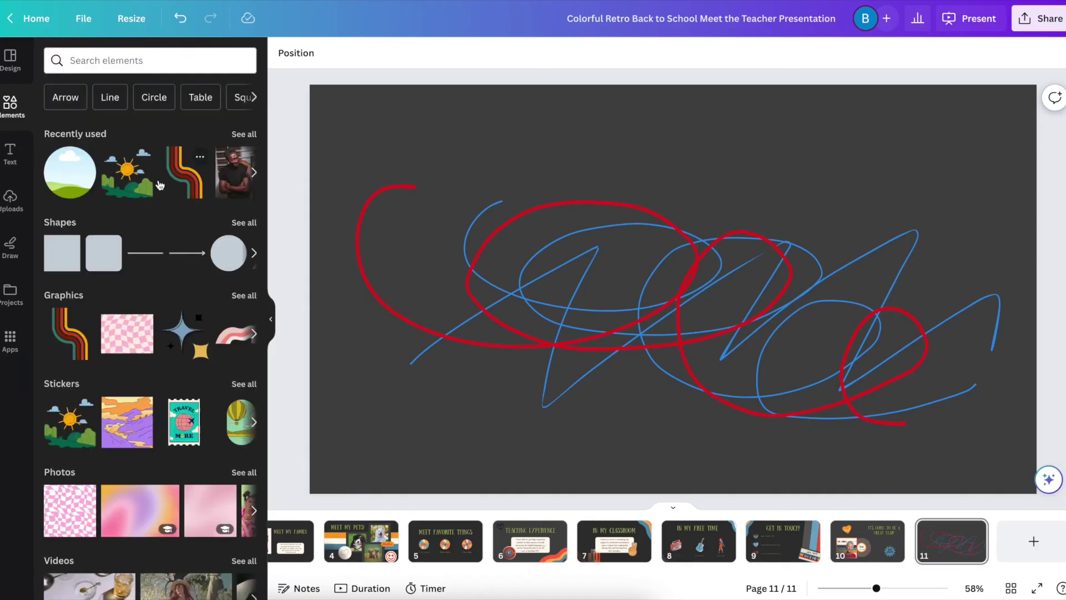
# Browse the collection that the Animated Outdoors in Daytime sticker belongs to, and clear the collection search
pyautogui.click(143, 157)
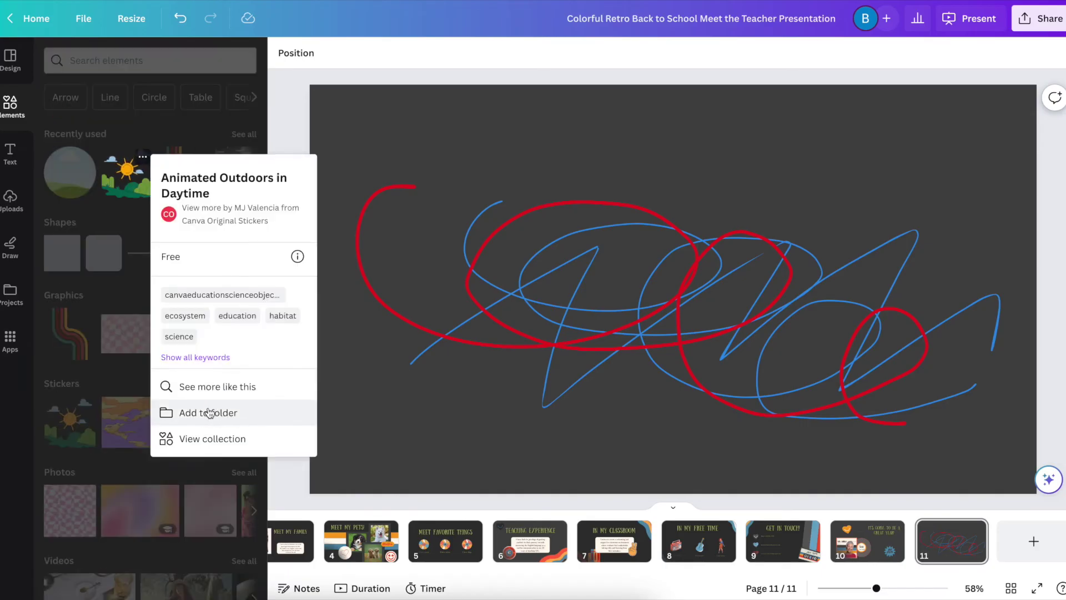
pyautogui.click(203, 439)
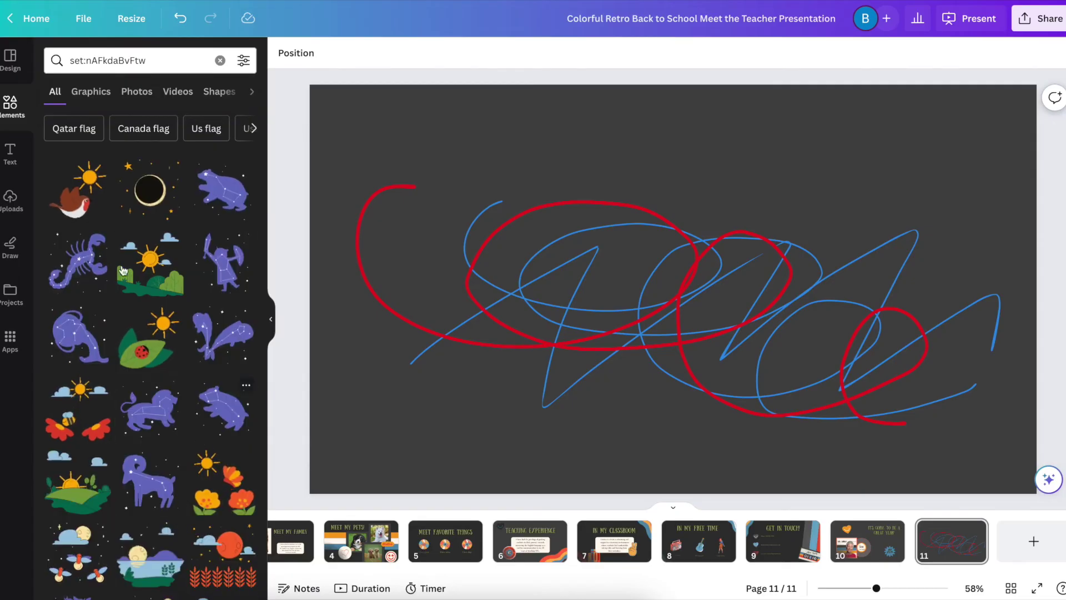
pyautogui.scroll(-3, 222, 441)
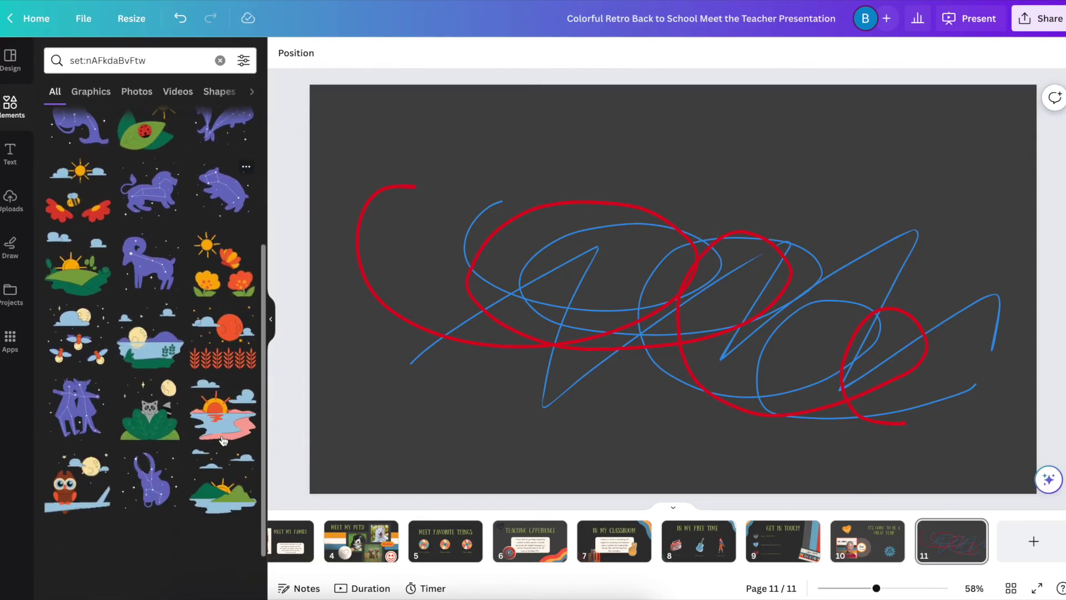
pyautogui.scroll(3, 222, 441)
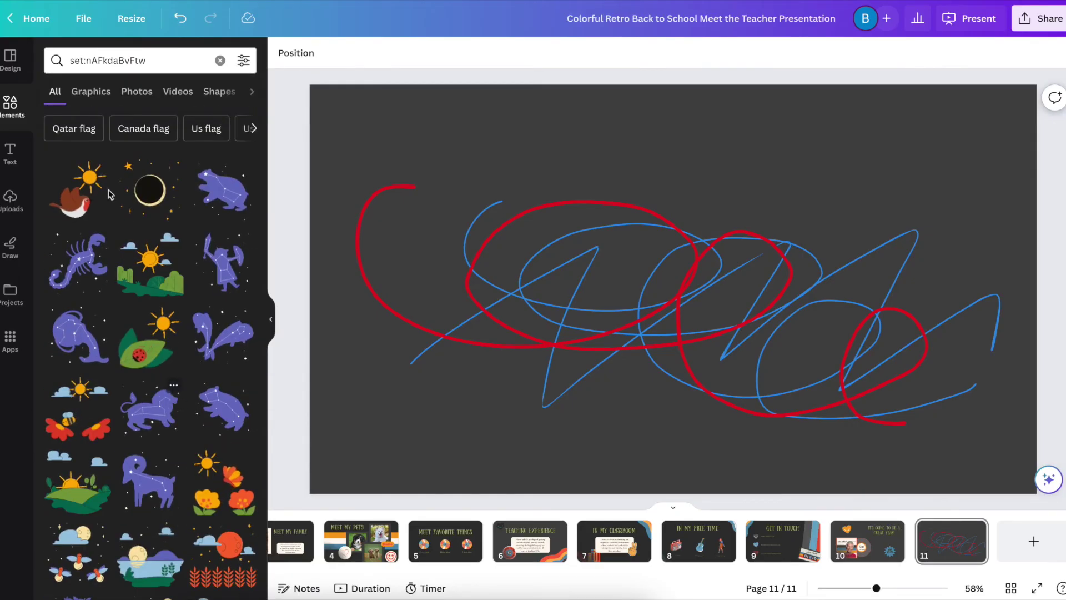
pyautogui.click(220, 60)
# Star the recently used 70's Groovy Element Lined graphic and close its details
pyautogui.click(199, 161)
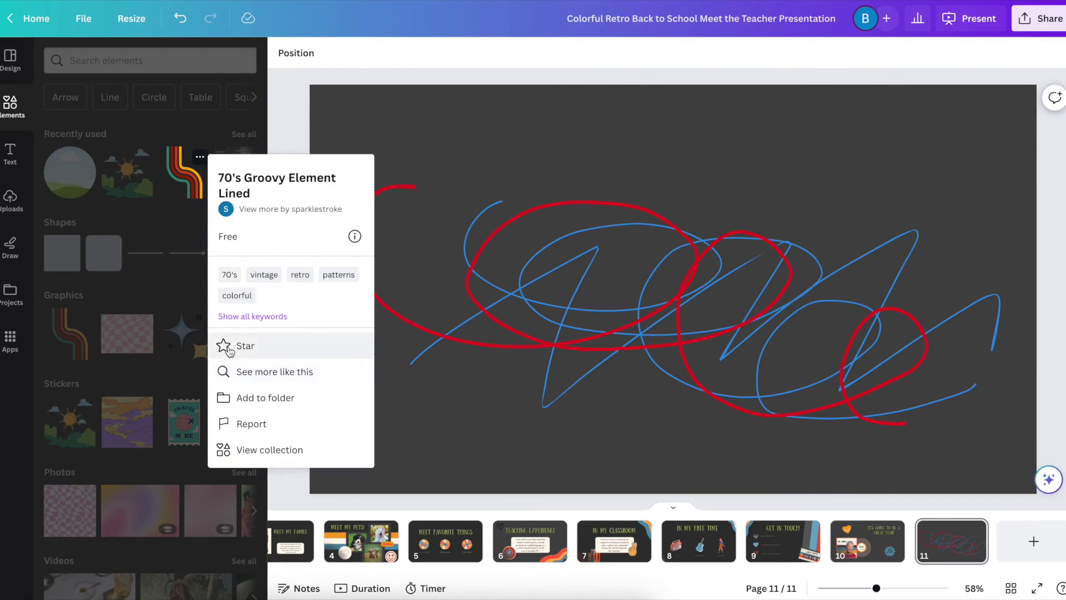
pyautogui.click(225, 347)
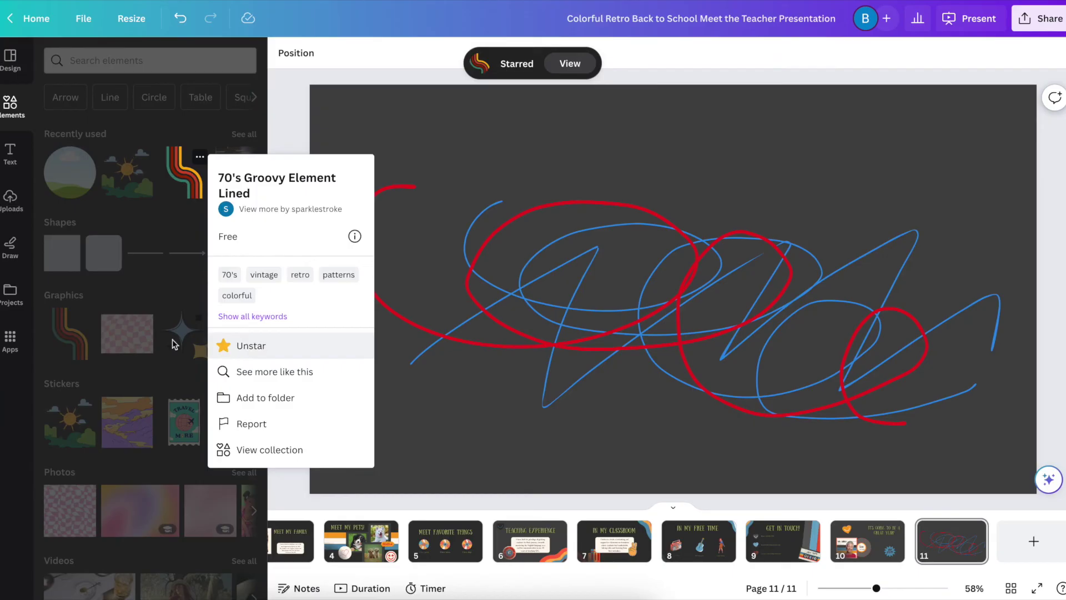
pyautogui.click(11, 294)
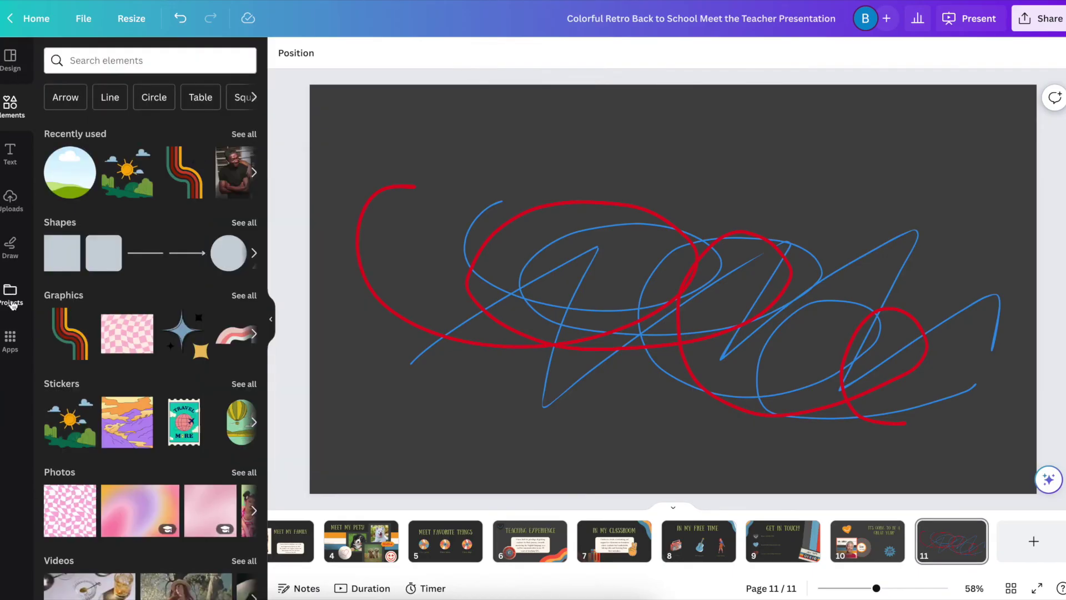
# Open the Starred folder in the projects area and unstar the Stars in the Universe item
pyautogui.click(12, 294)
pyautogui.scroll(-2, 176, 527)
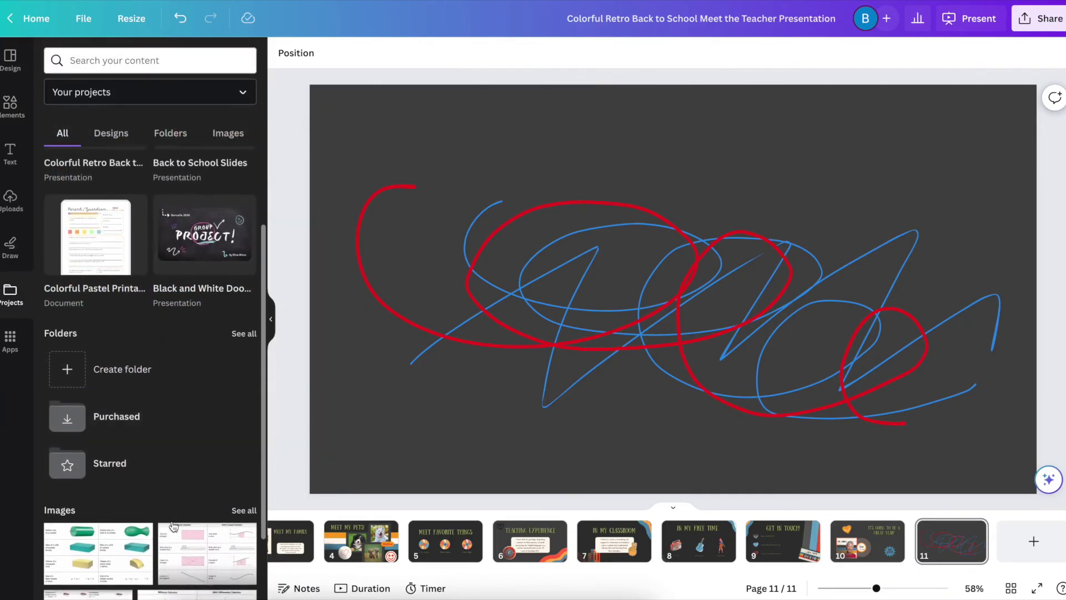
pyautogui.click(101, 466)
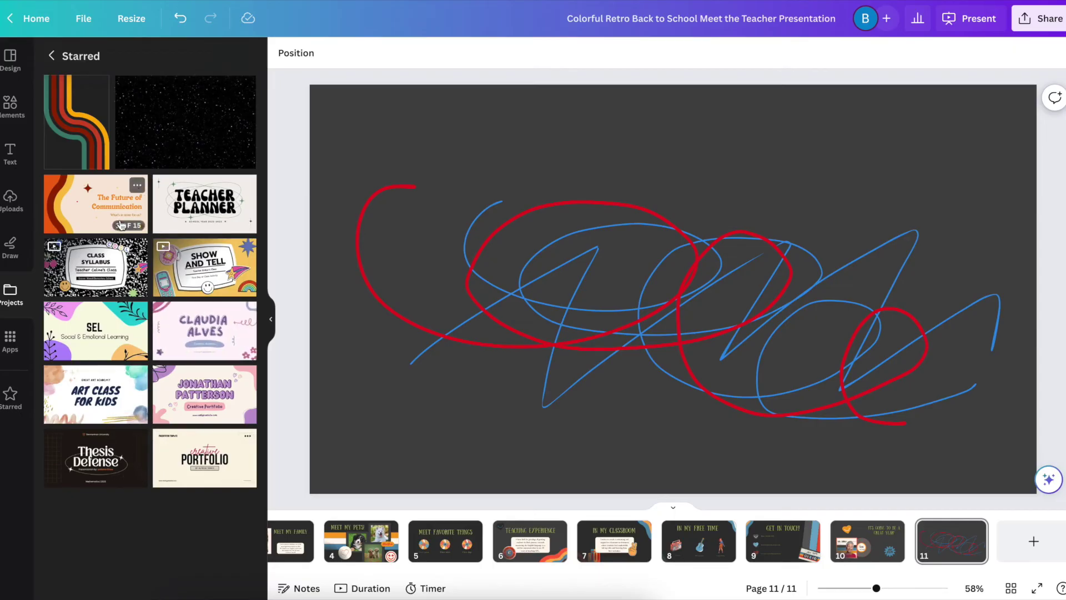
pyautogui.click(248, 87)
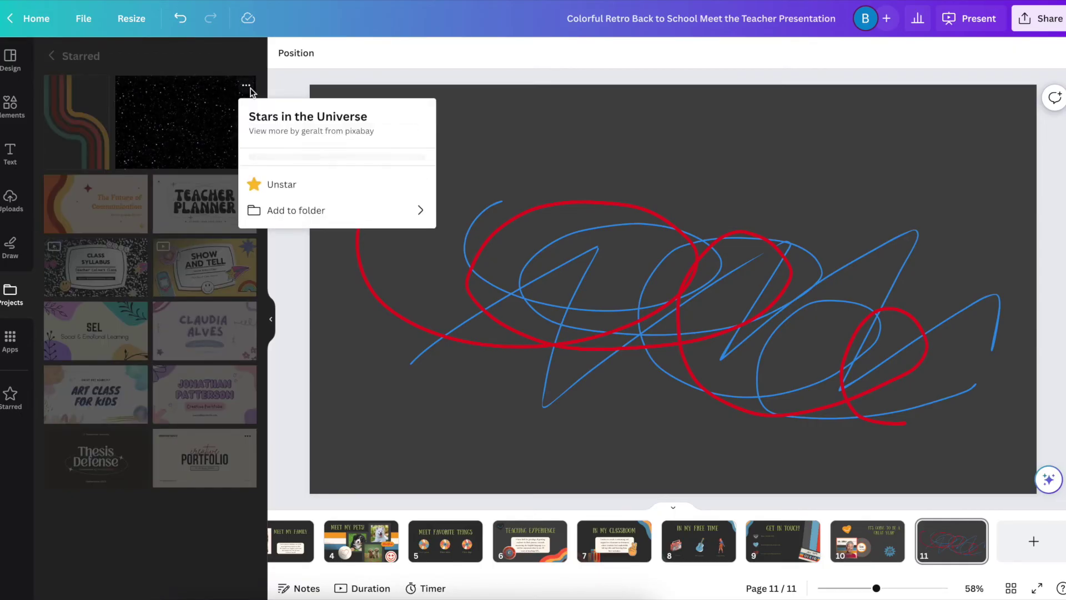
pyautogui.click(255, 235)
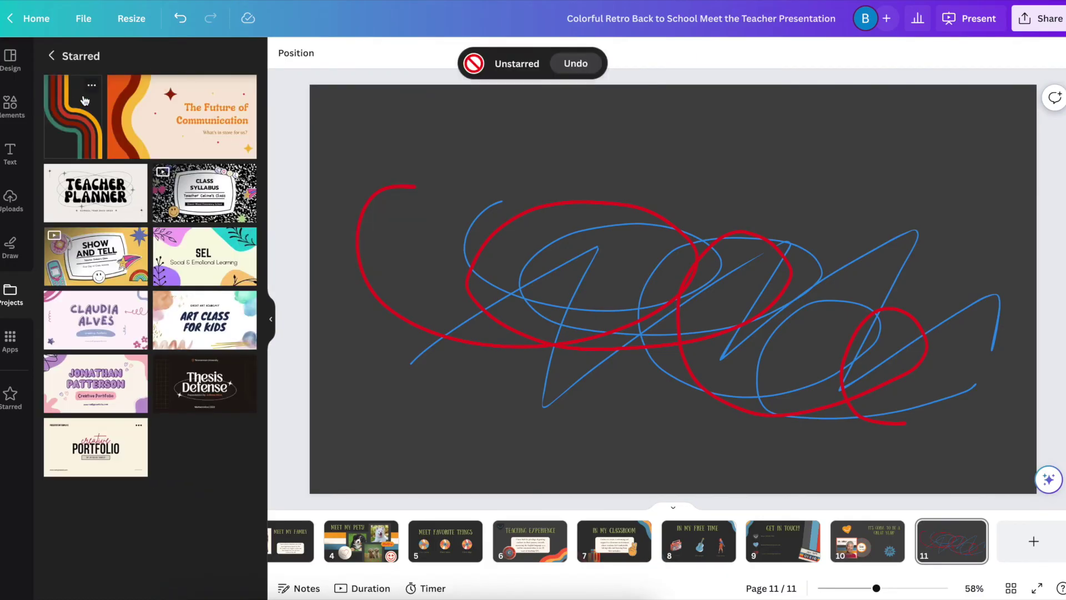
# Return to page 1 and open the view-only link from the design's sharing options
pyautogui.press('Home')
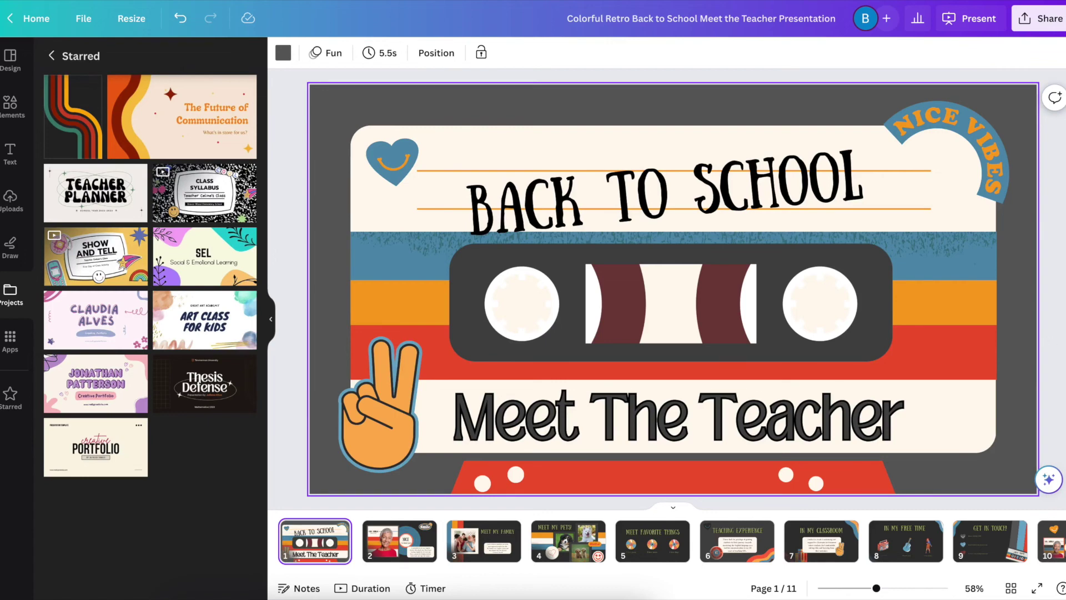
pyautogui.click(1046, 20)
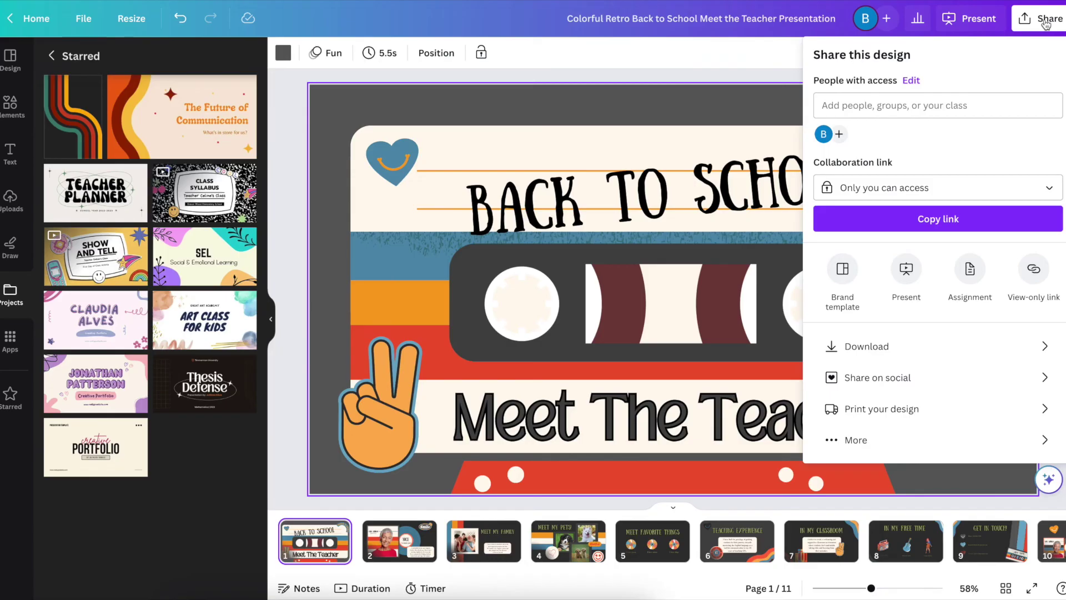
pyautogui.click(932, 225)
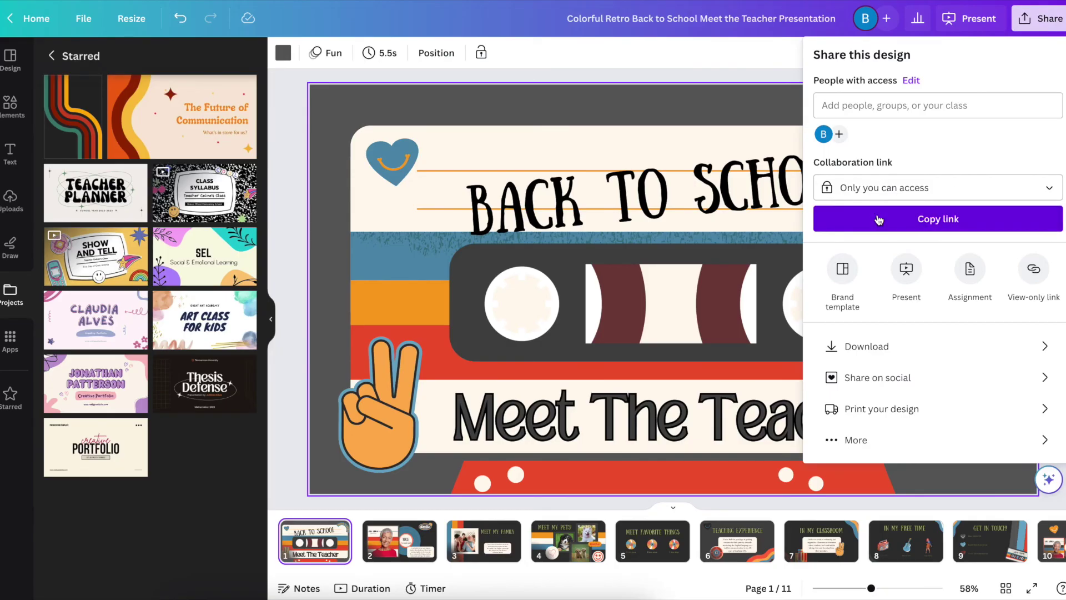
pyautogui.click(1033, 269)
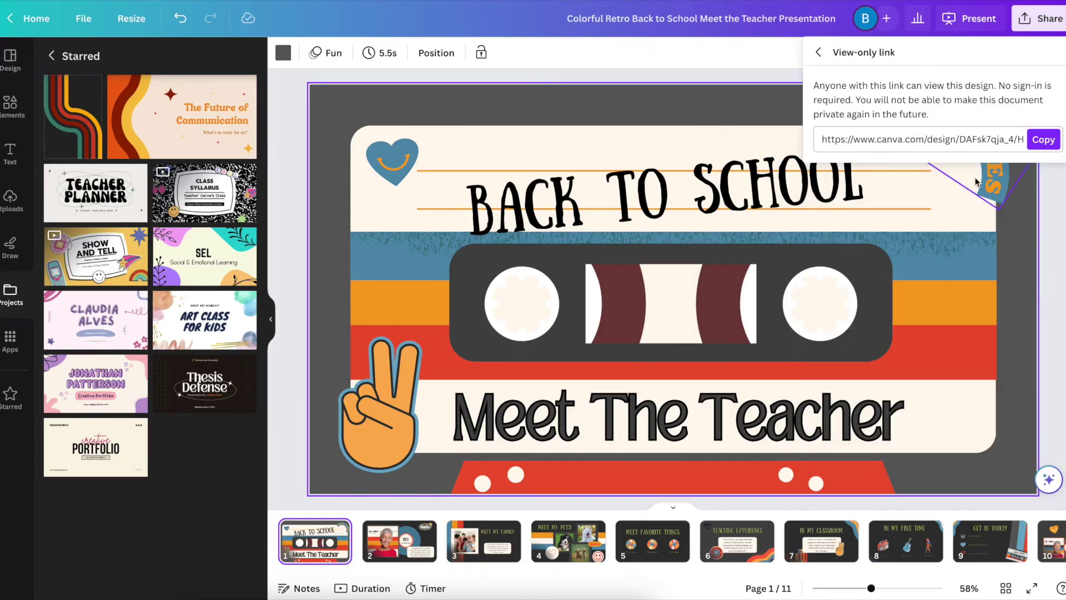
# Open the download options from the design's sharing options, set the file type to PPTX and check the page selection
pyautogui.click(1042, 19)
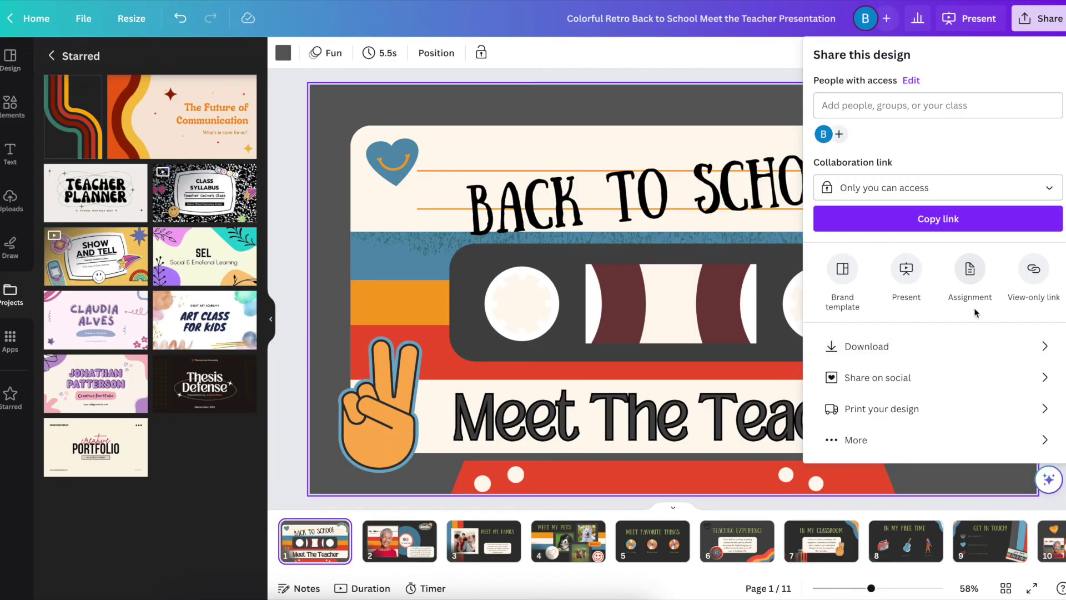
pyautogui.click(1047, 345)
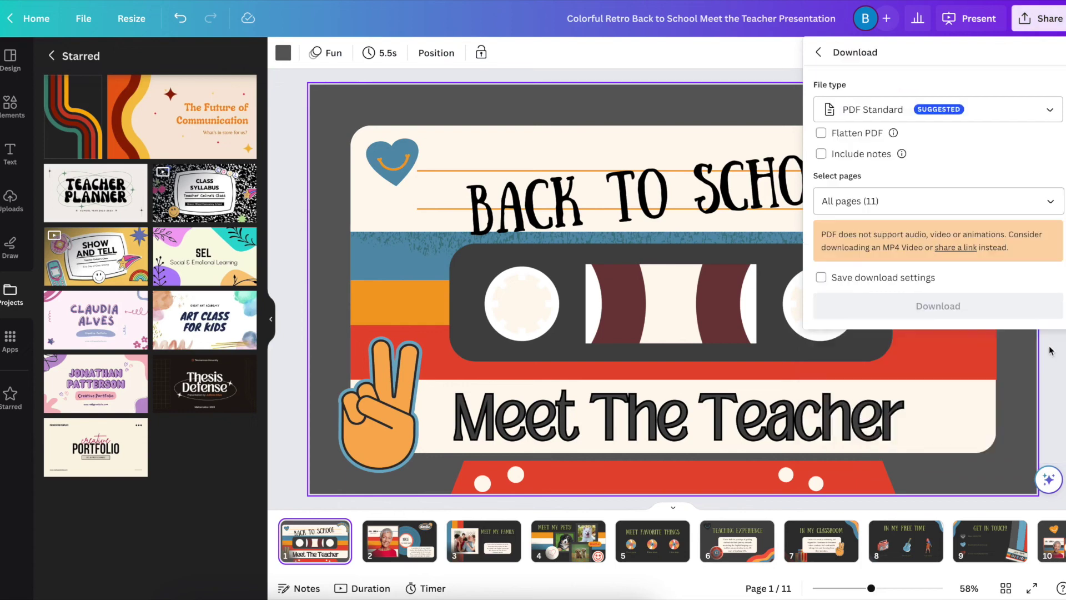
pyautogui.click(1014, 118)
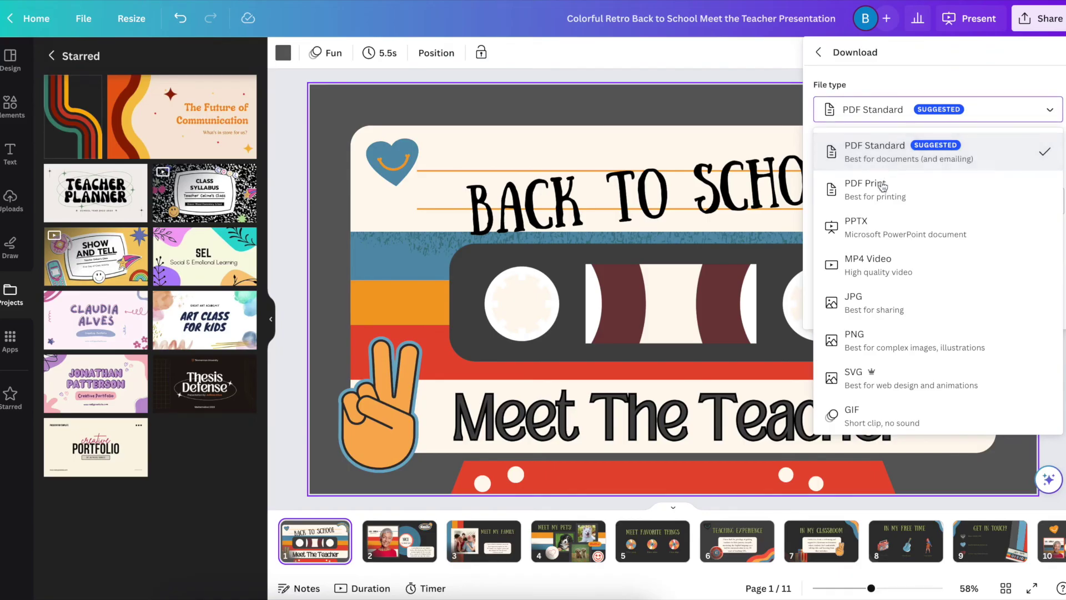
pyautogui.scroll(-1, 919, 222)
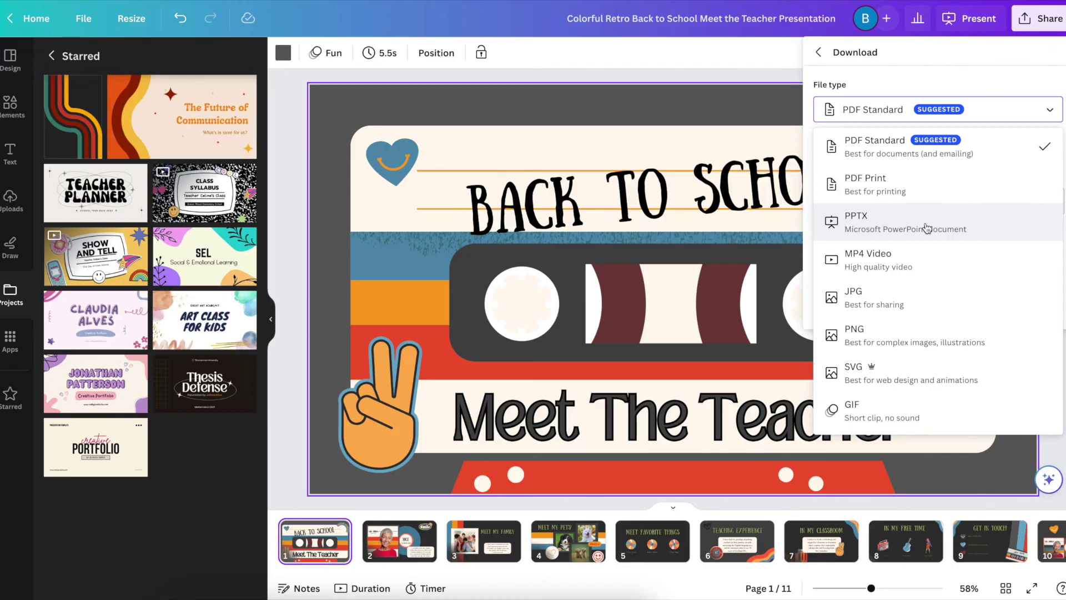
pyautogui.click(864, 228)
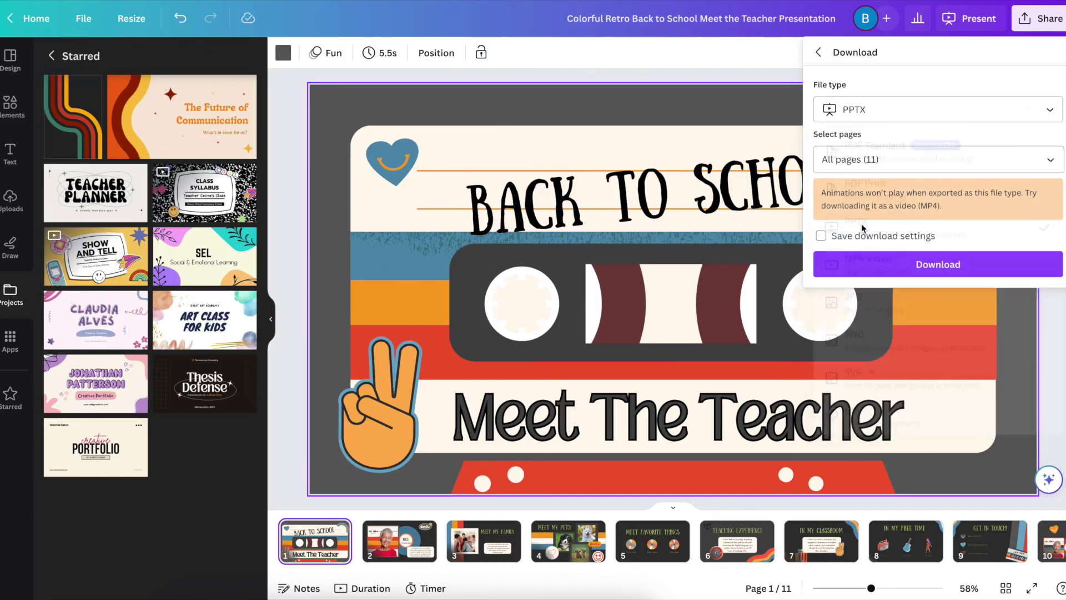
pyautogui.click(871, 161)
pyautogui.click(1051, 142)
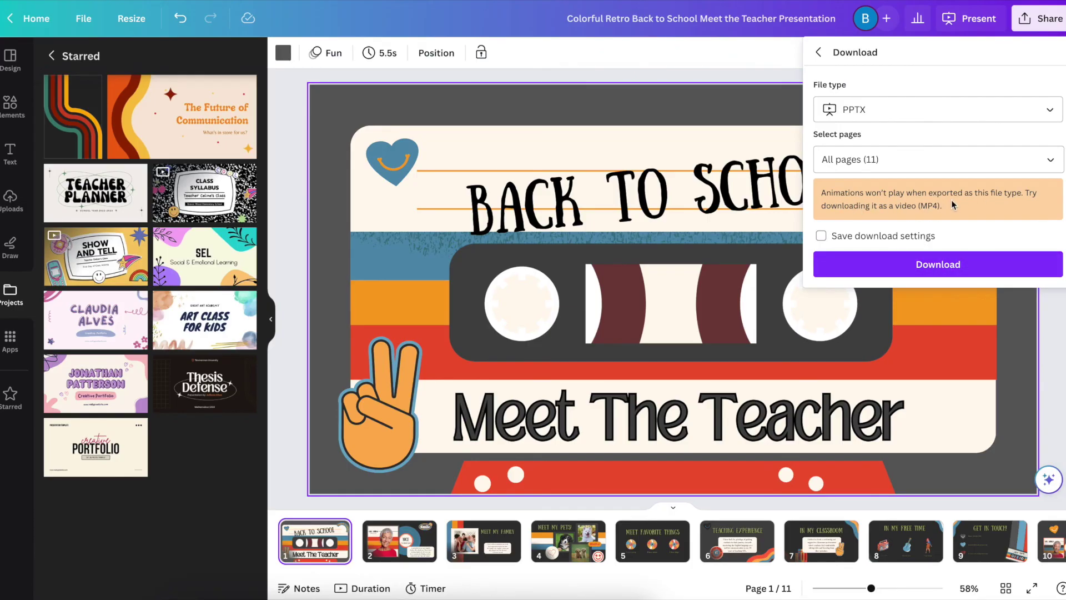
# Set the download file type to JPG and look through the list of selectable pages, keeping all pages selected
pyautogui.click(986, 116)
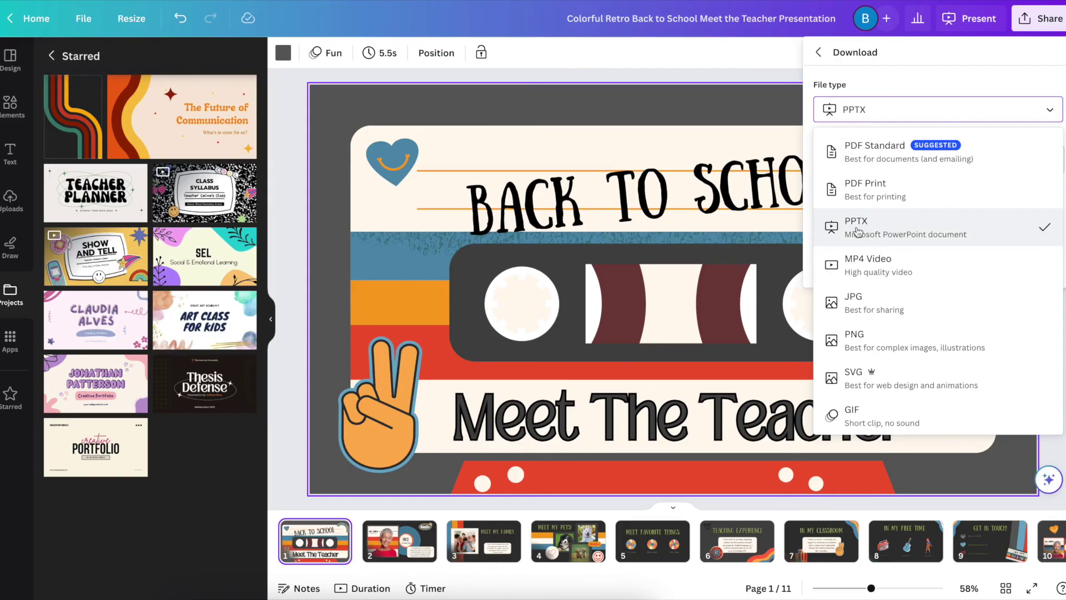
pyautogui.click(854, 311)
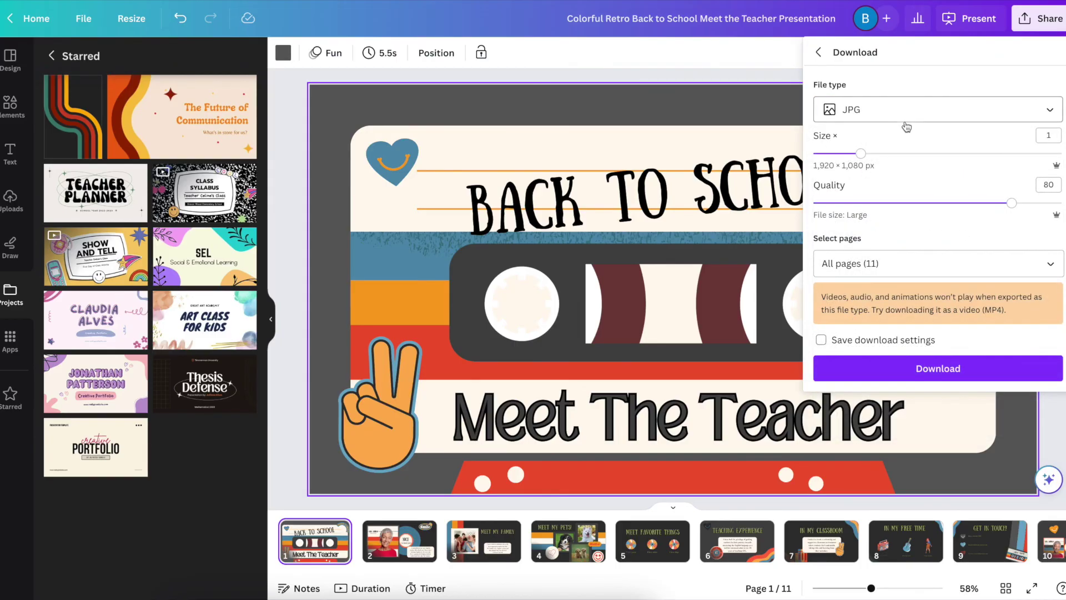
pyautogui.click(878, 261)
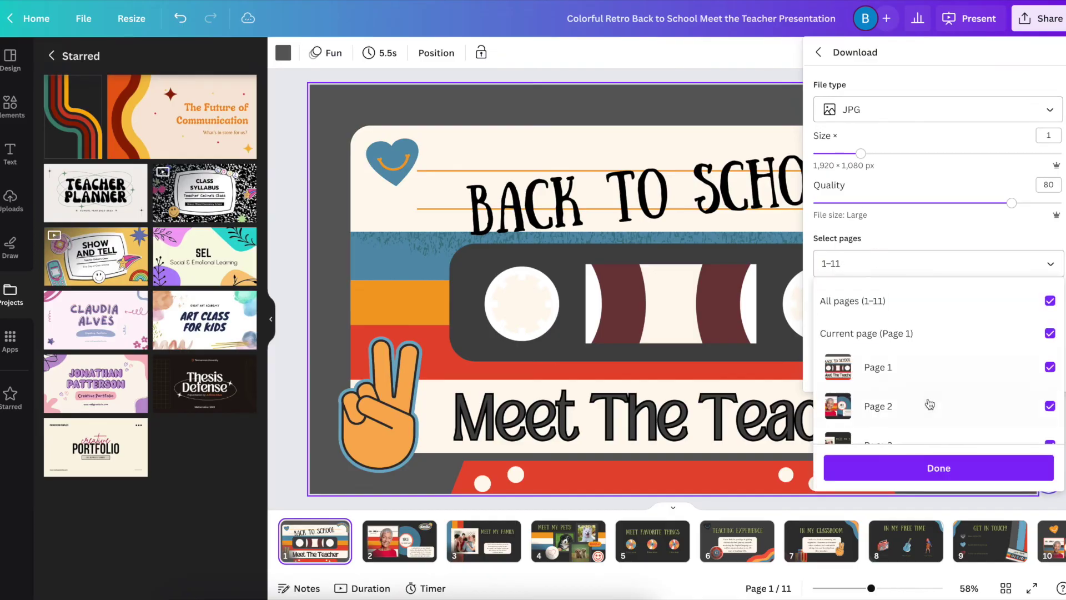
pyautogui.scroll(-10, 929, 403)
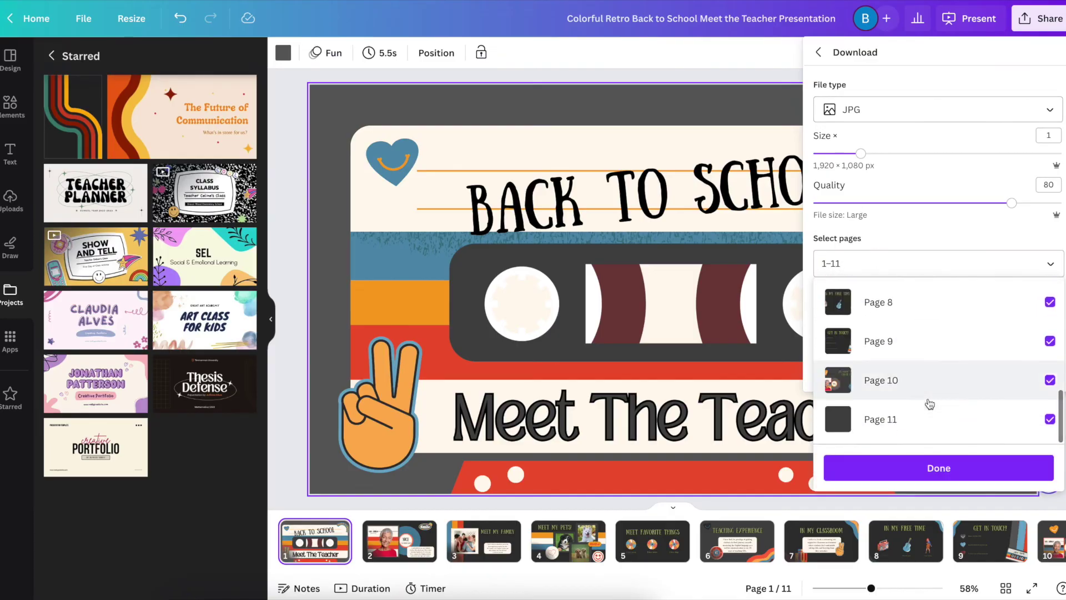
pyautogui.scroll(10, 930, 404)
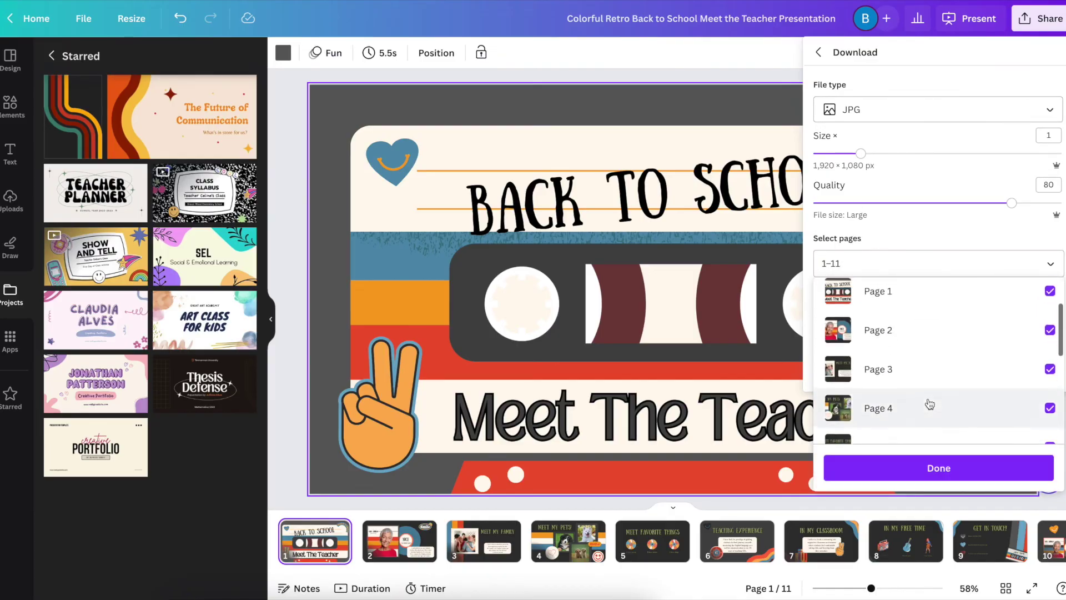
pyautogui.click(938, 174)
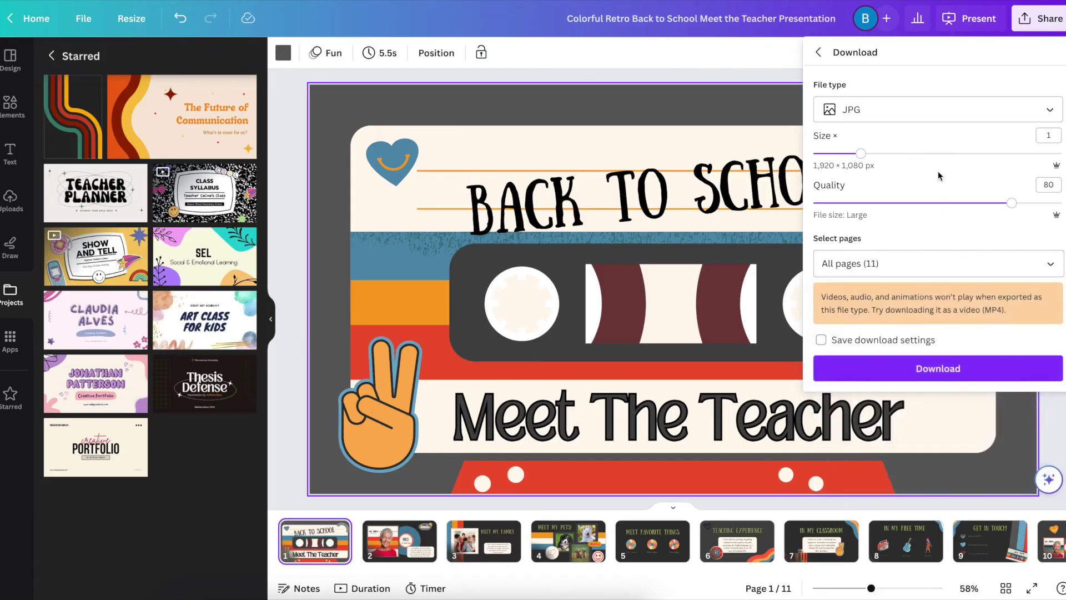